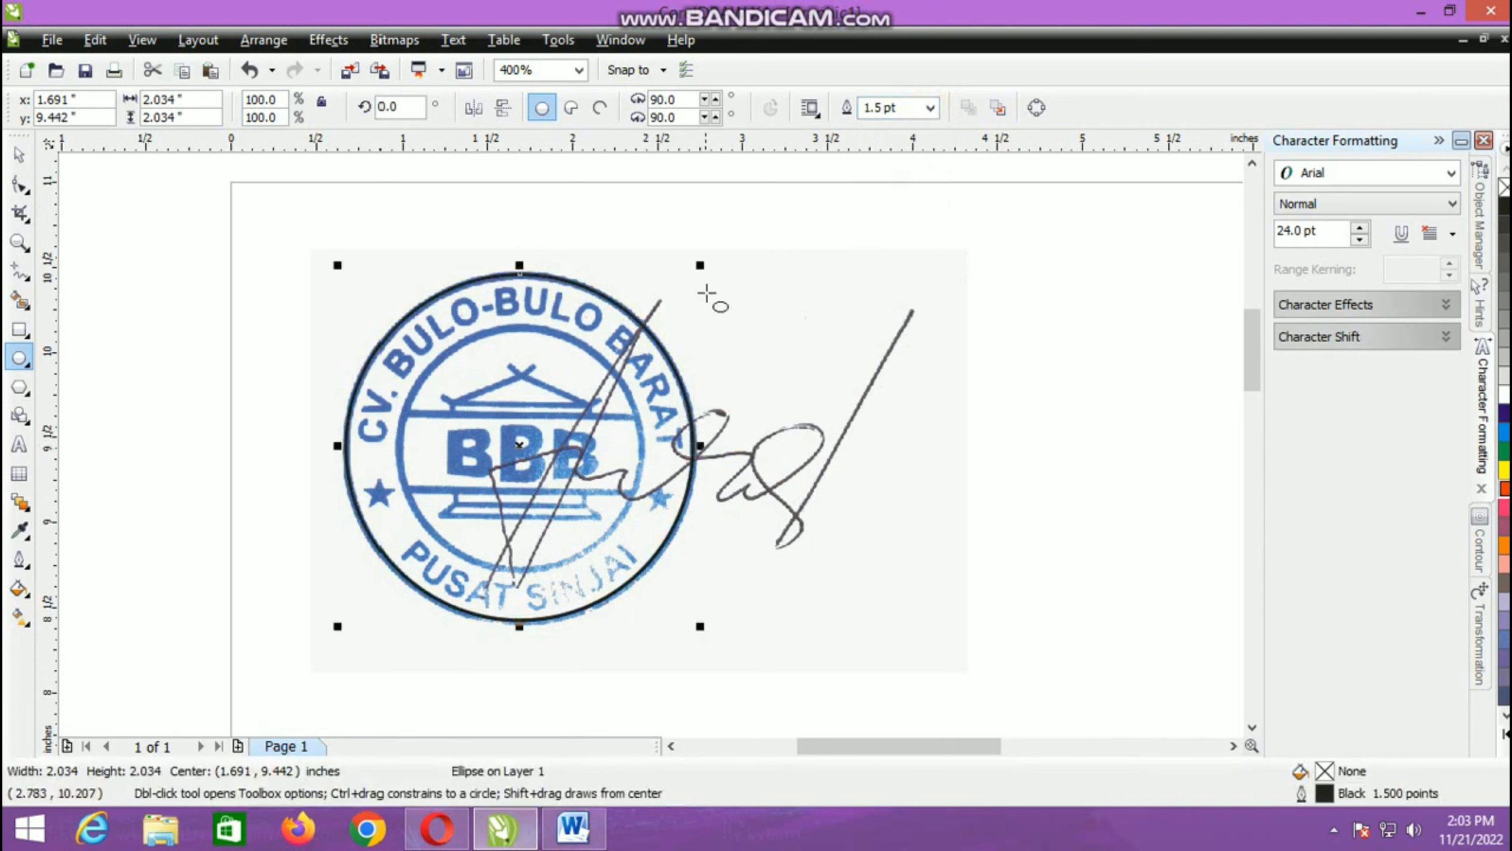
# Step: Make a concentric copy of the outer circle scaled down to 1.387 in, matching the stamp's inner ring
pyautogui.moveTo(697, 262); pyautogui.dragTo(722, 328)
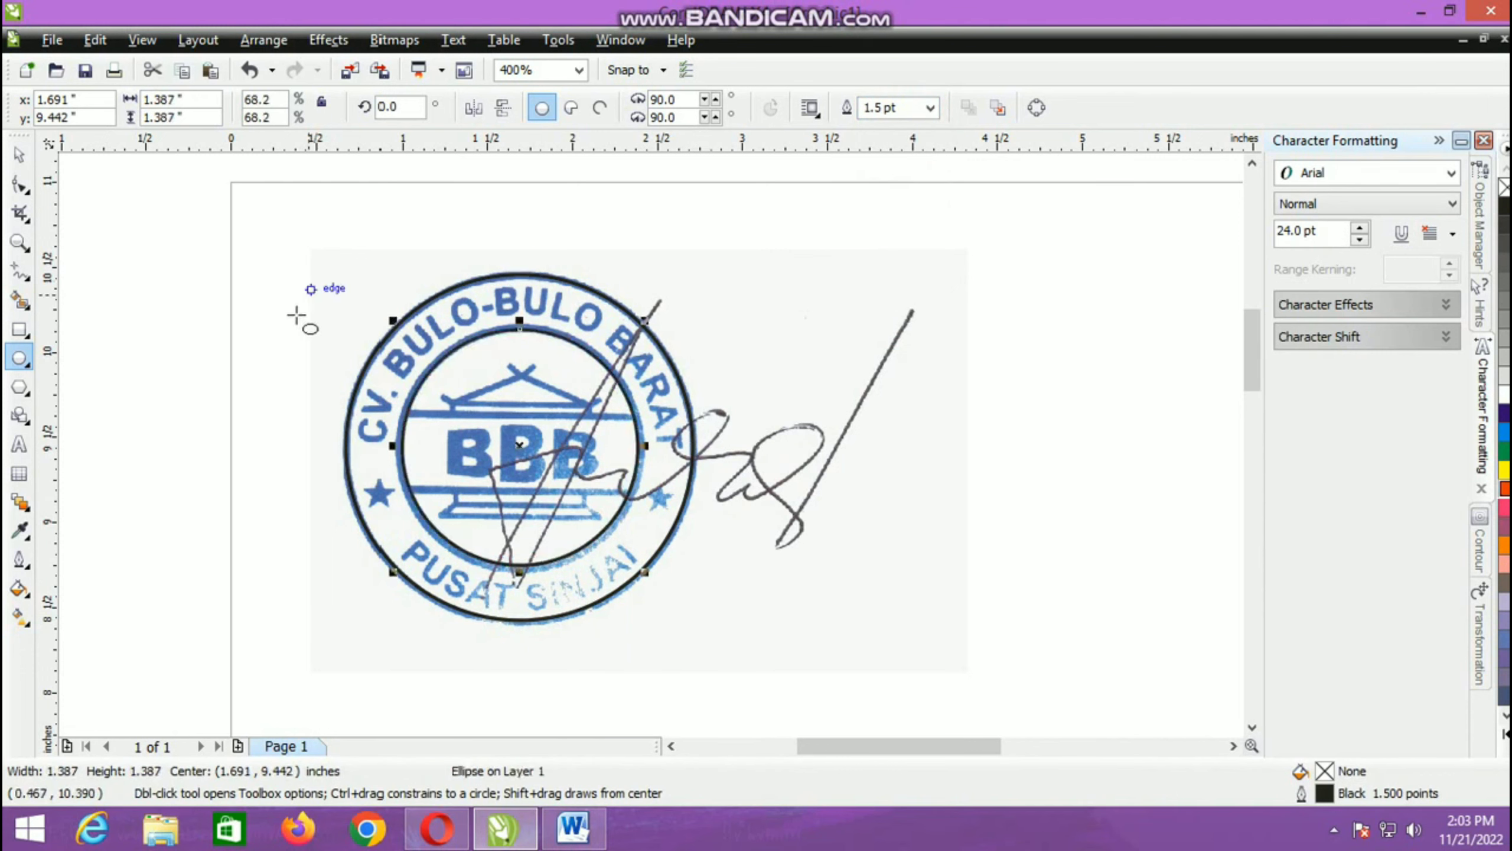
# Step: Add the artistic text "cv. bulo-bulo timur" above the stamp image
pyautogui.click(20, 443)
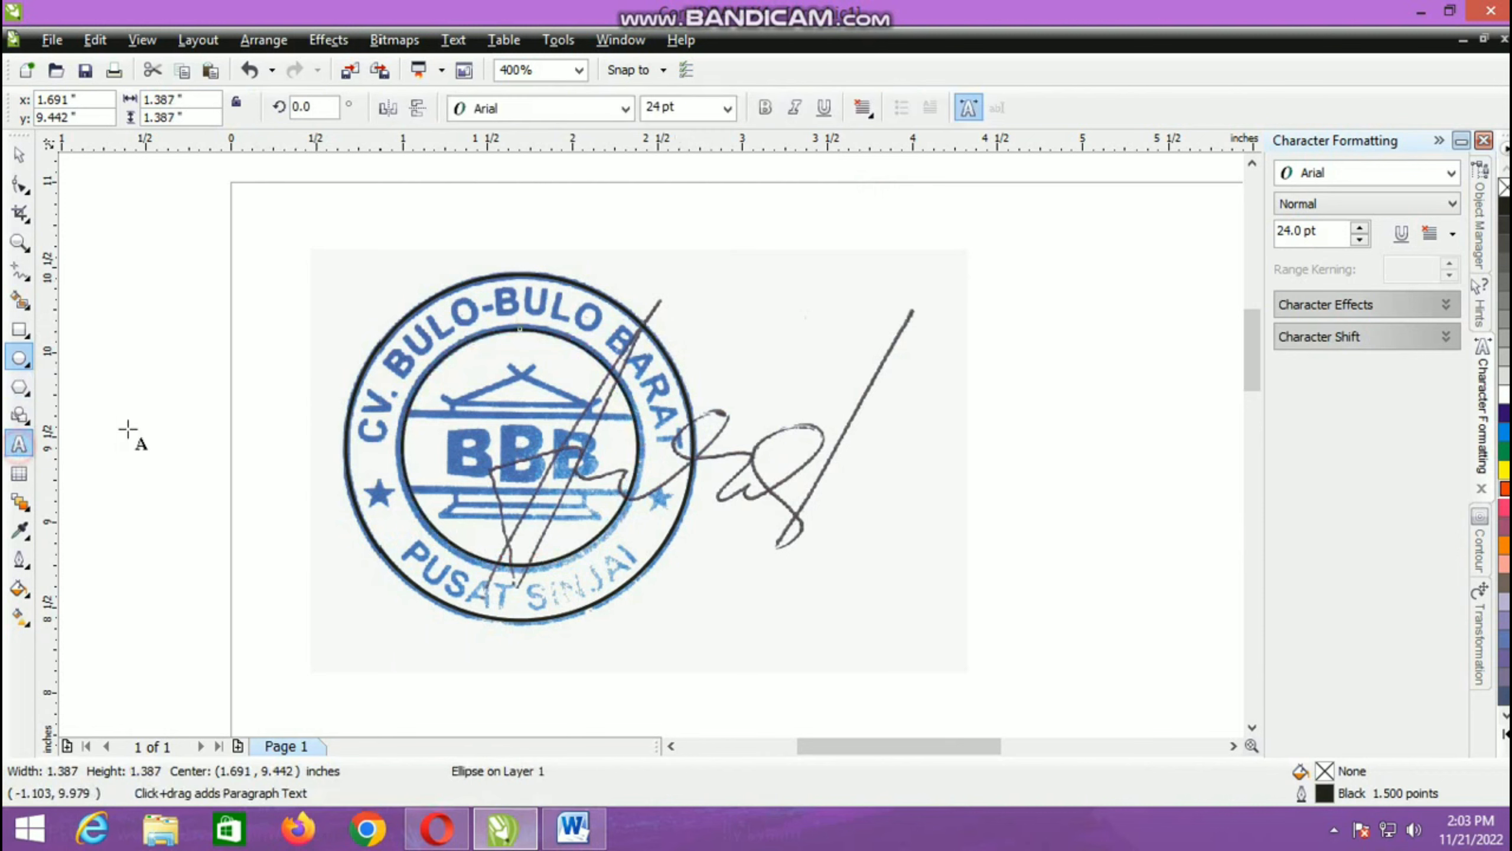
pyautogui.click(397, 231)
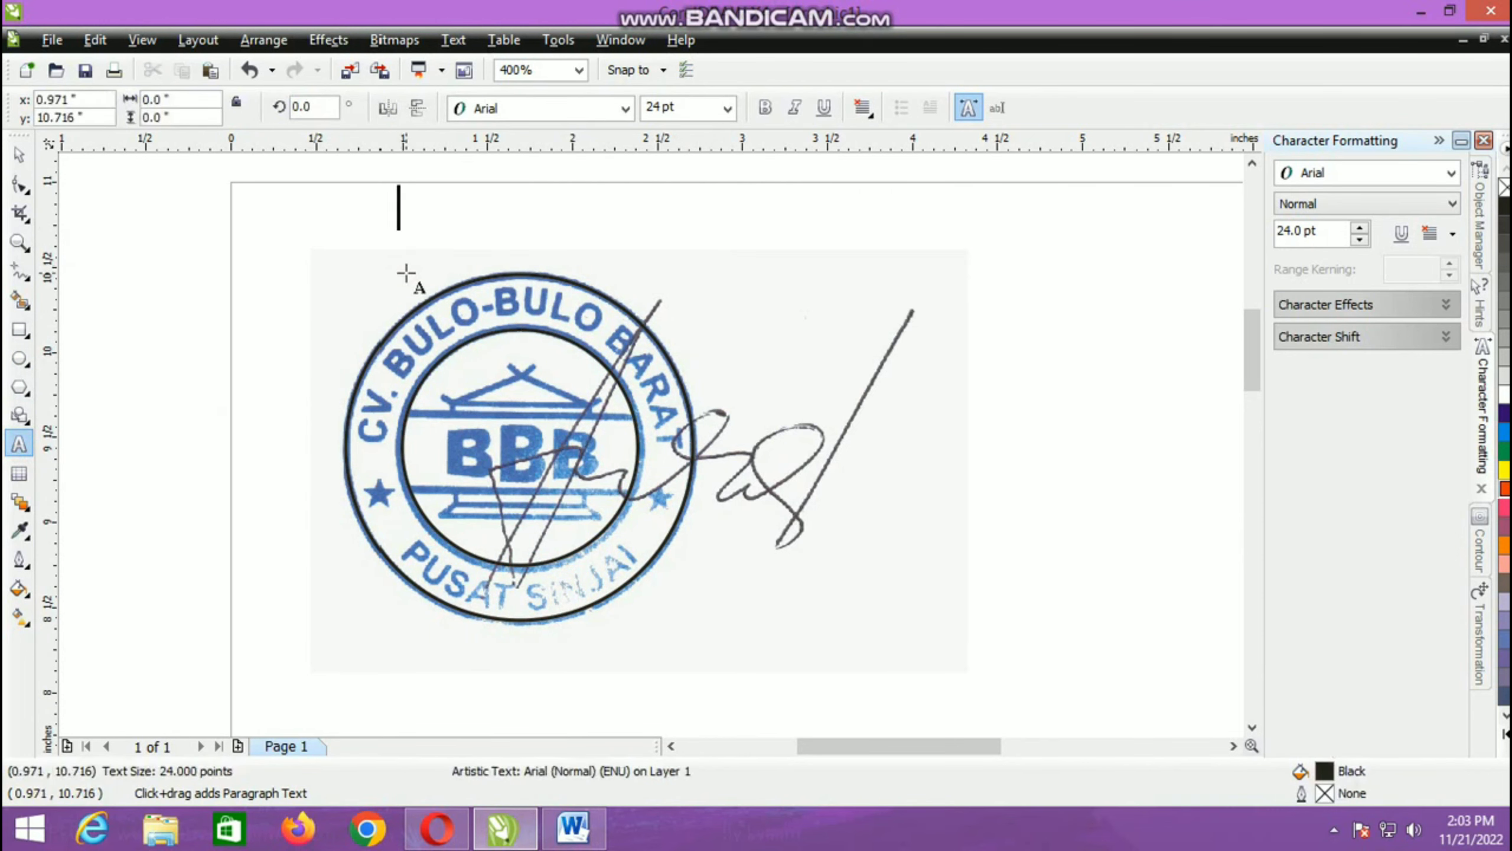
pyautogui.write('CV')
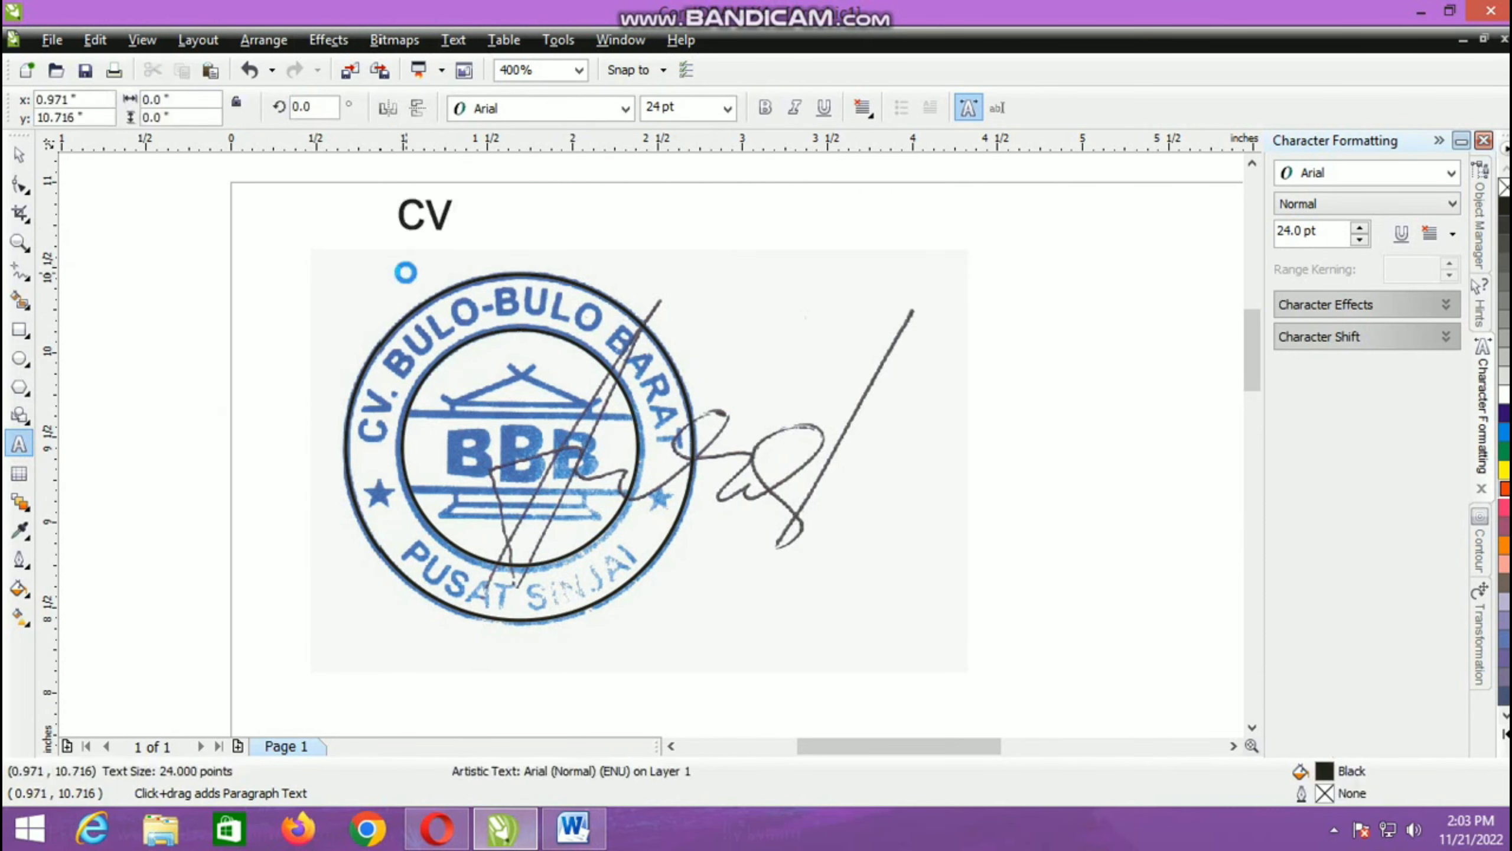
pyautogui.write('. bul')
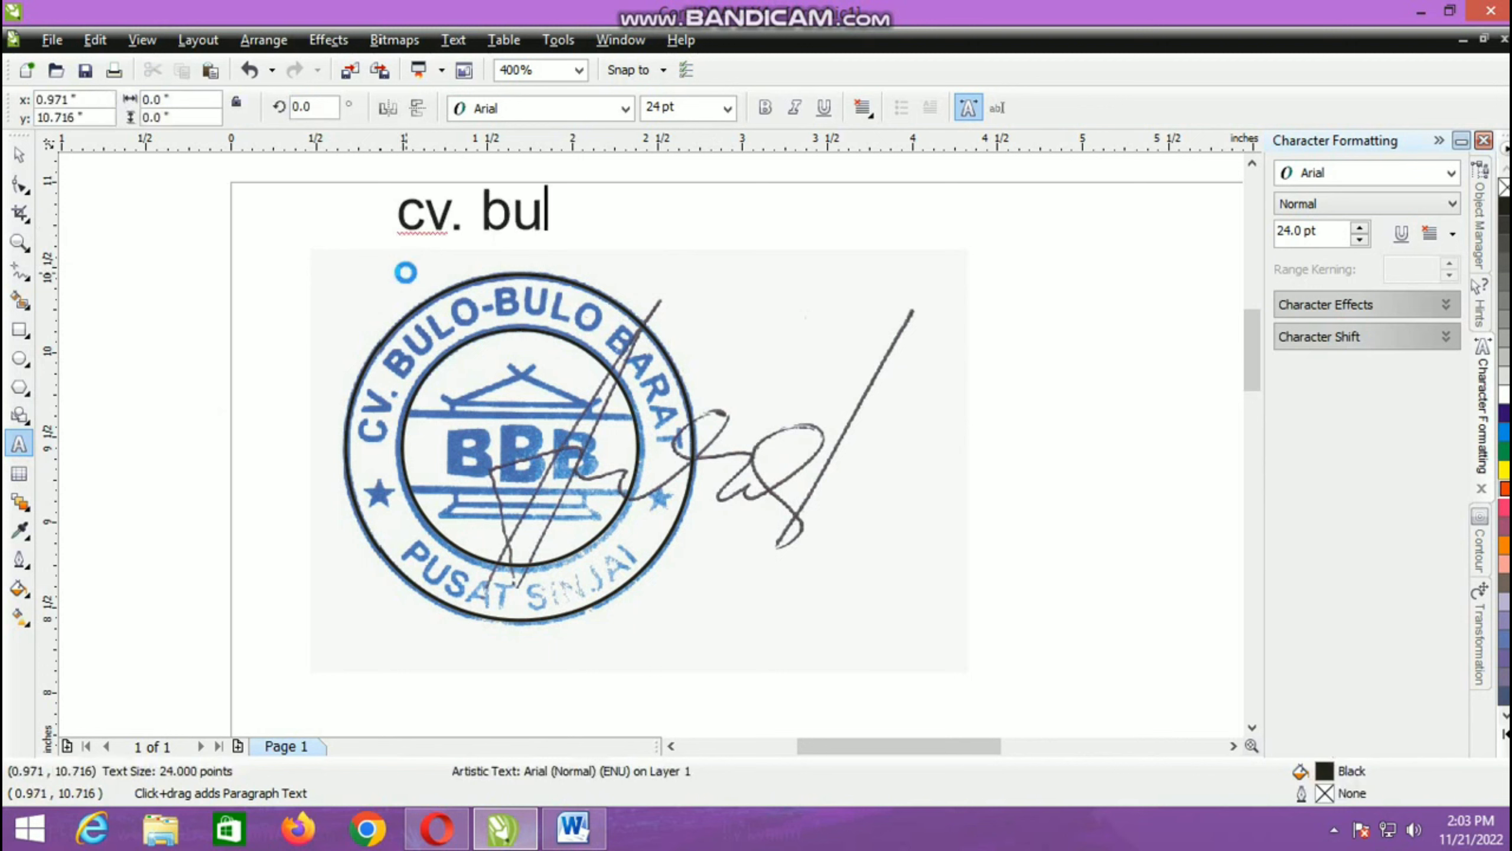
pyautogui.write('o-b')
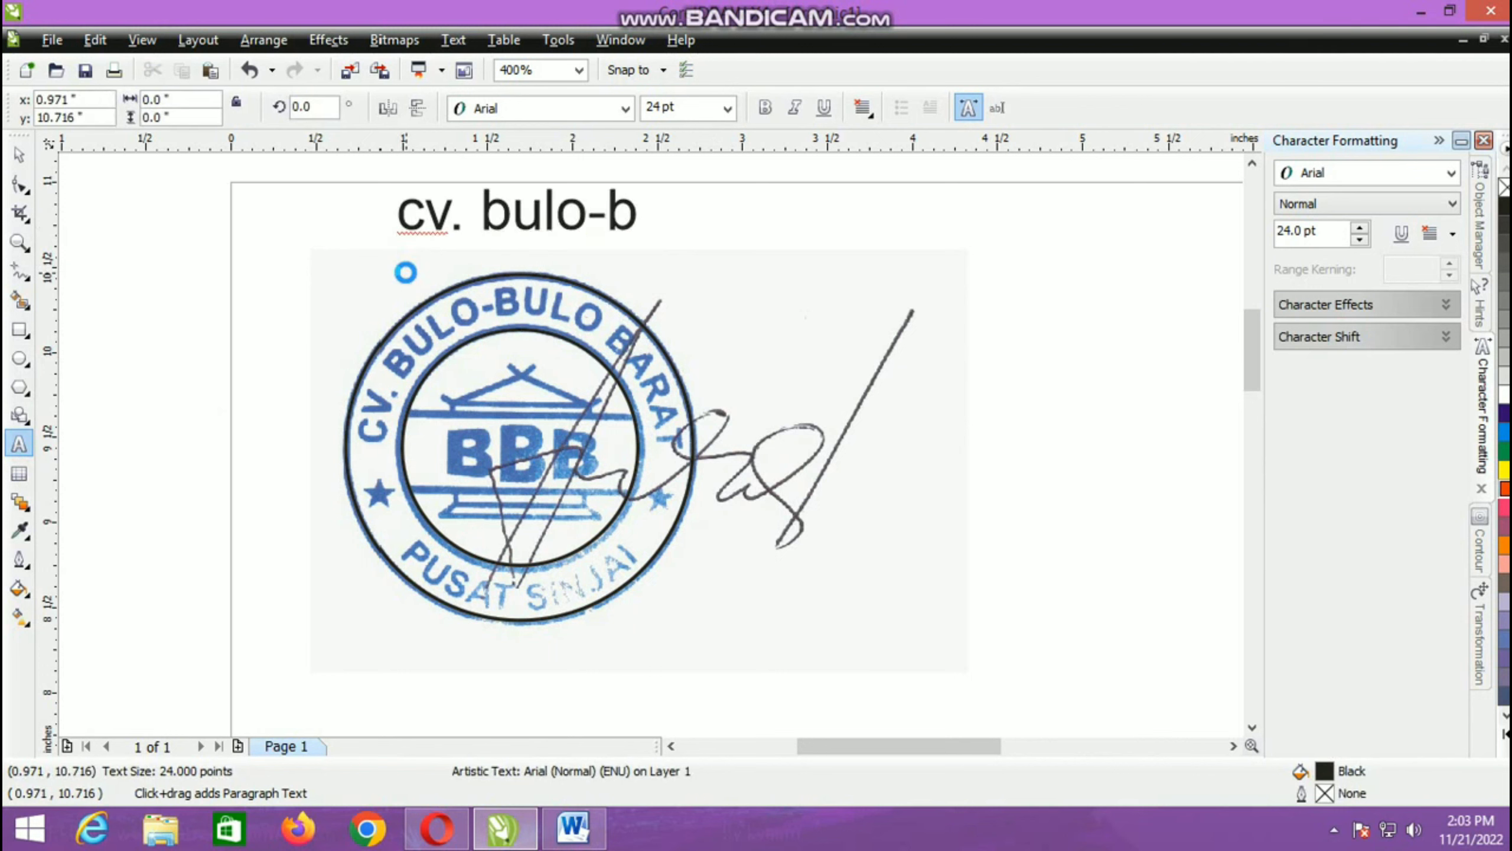
pyautogui.write('ulo tilmur')
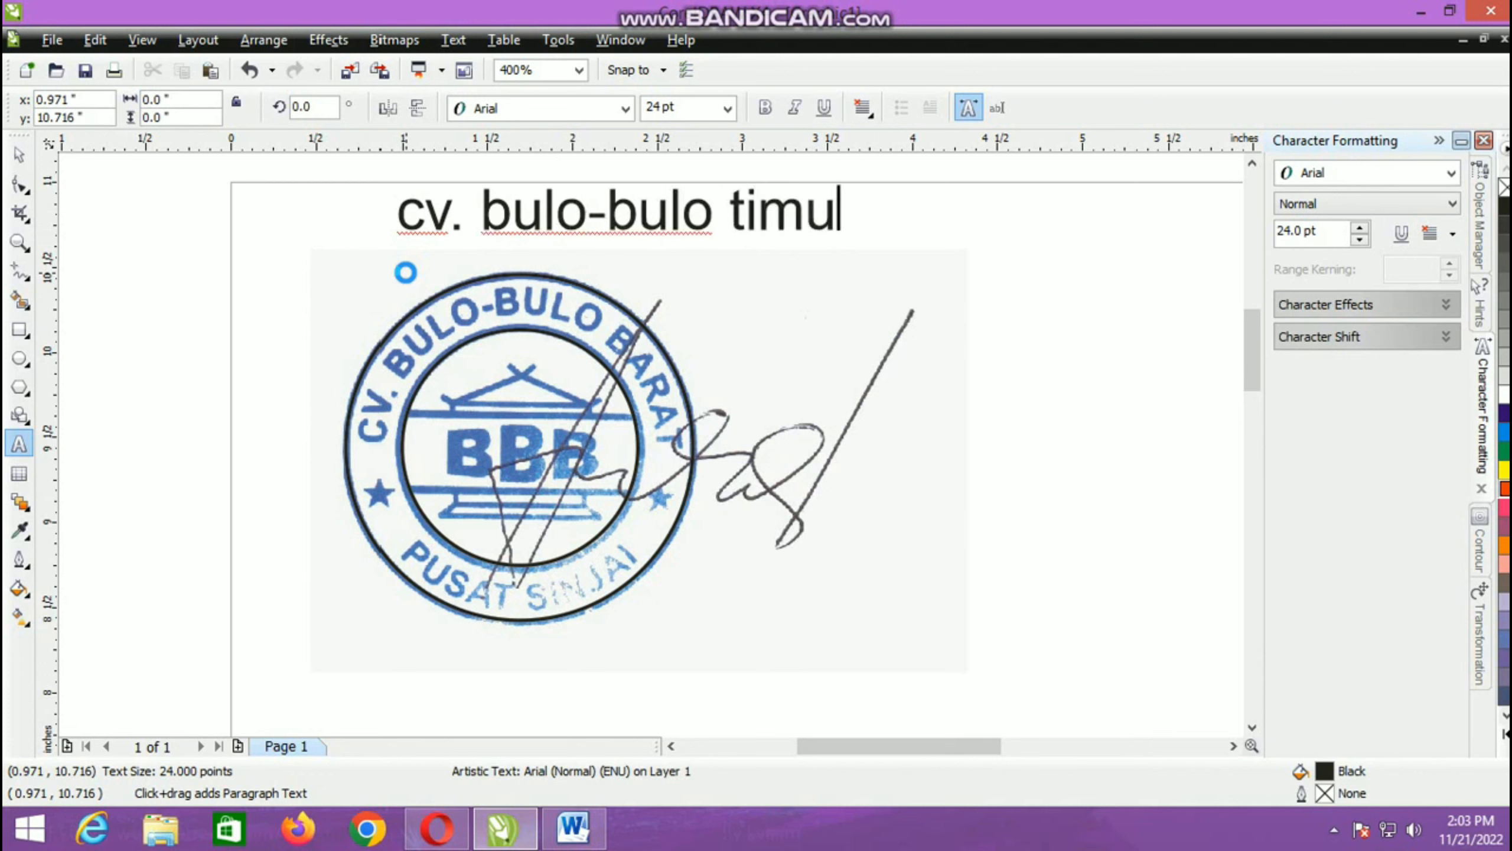
# Step: Convert the whole company name text above the stamp to uppercase
pyautogui.hotkey('ctrl', 'shift', 'Left')
pyautogui.hotkey('ctrl', 'shift', 'Left')
pyautogui.hotkey('ctrl', 'shift', 'Left')
pyautogui.hotkey('ctrl', 'shift', 'Left')
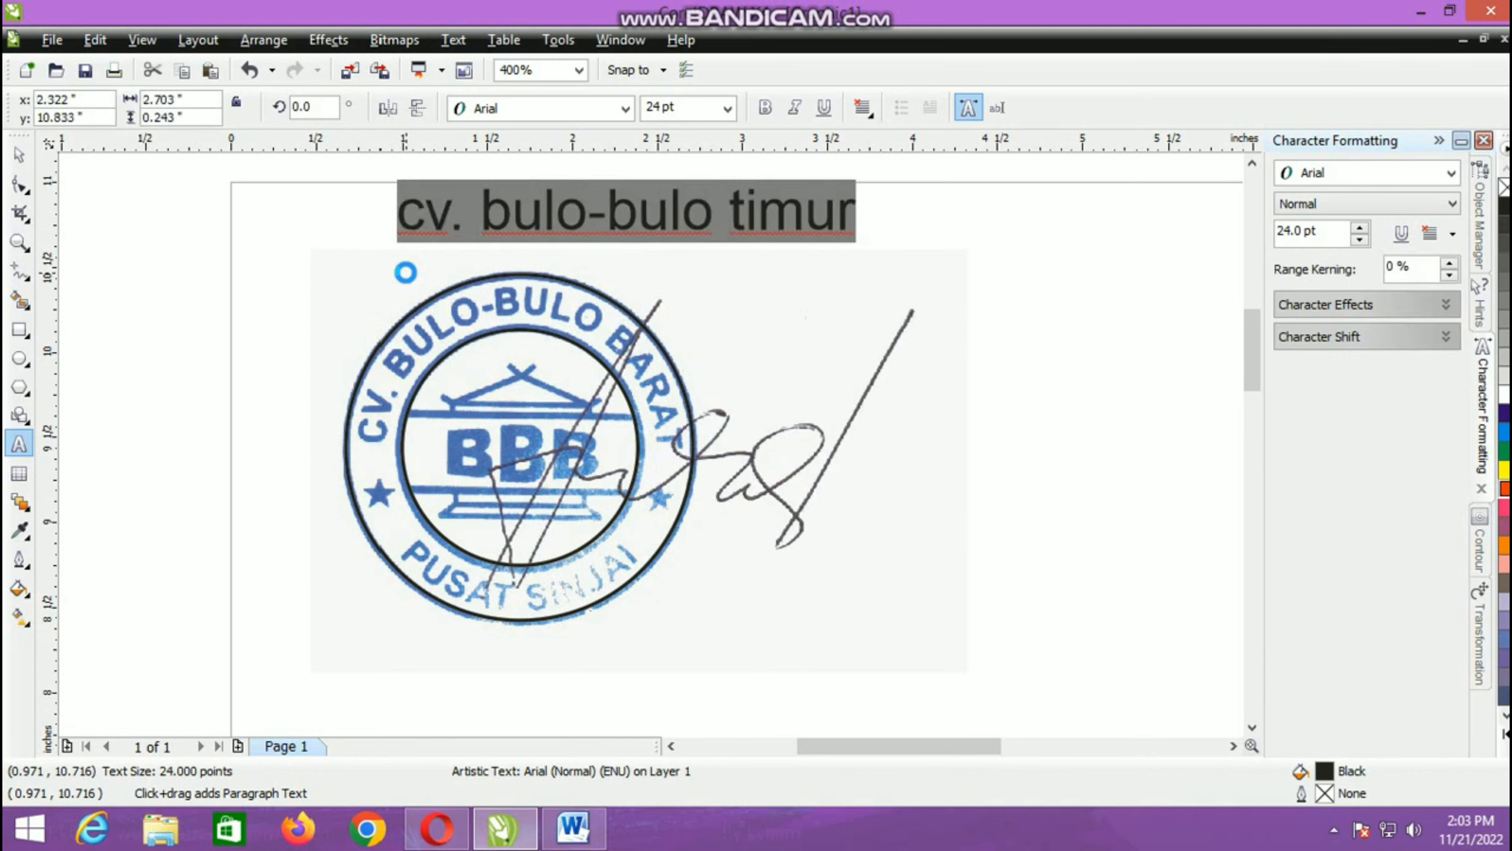
pyautogui.press('Down')
pyautogui.press('Down')
pyautogui.press('Return')
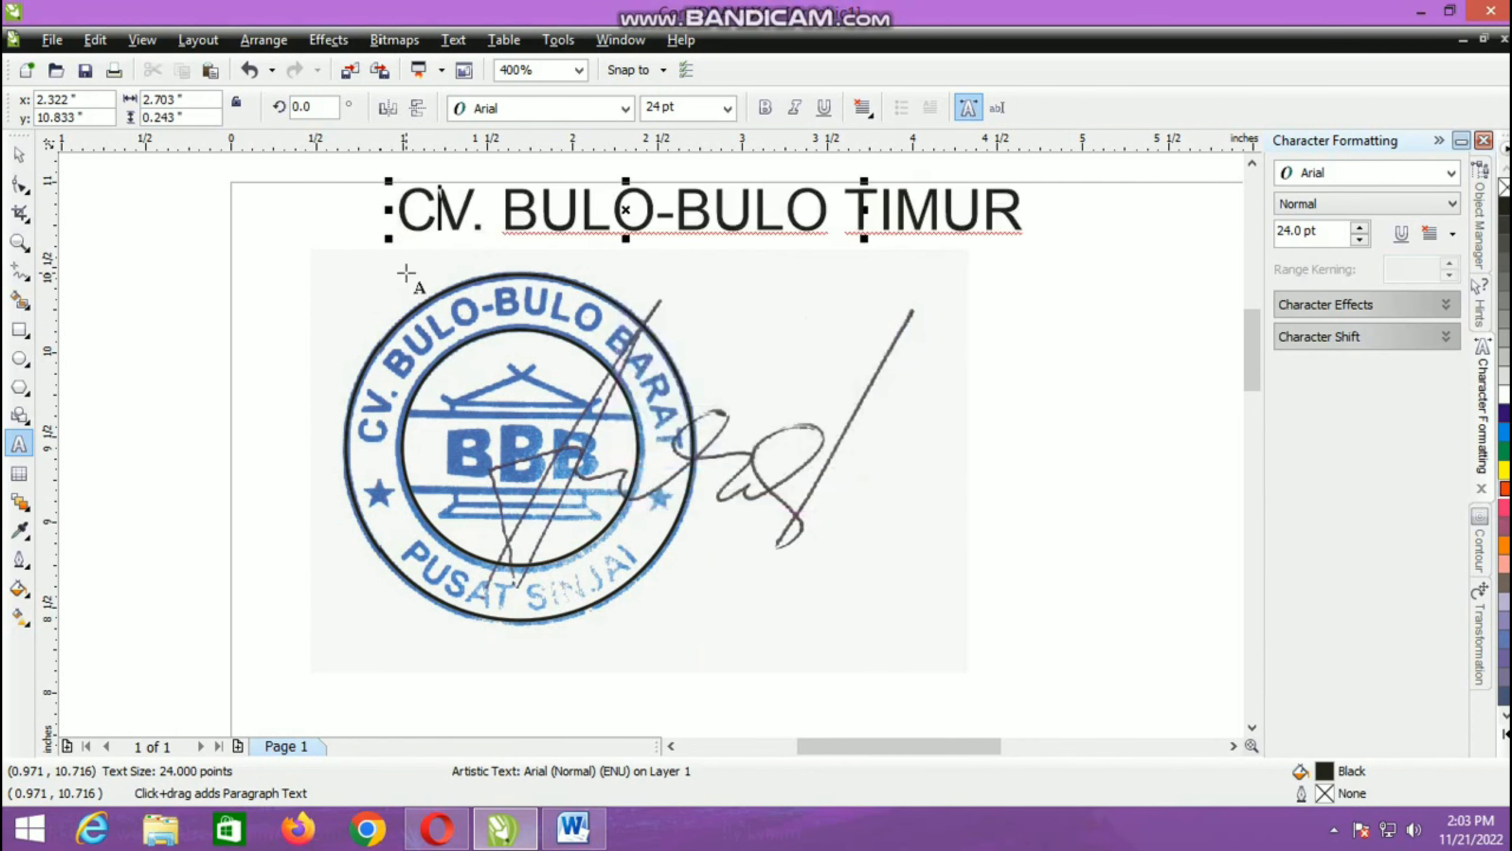
# Step: Replace the last word TIMUR with BARAT in the company name text
pyautogui.hotkey('ctrl', 'shift', 'Right')
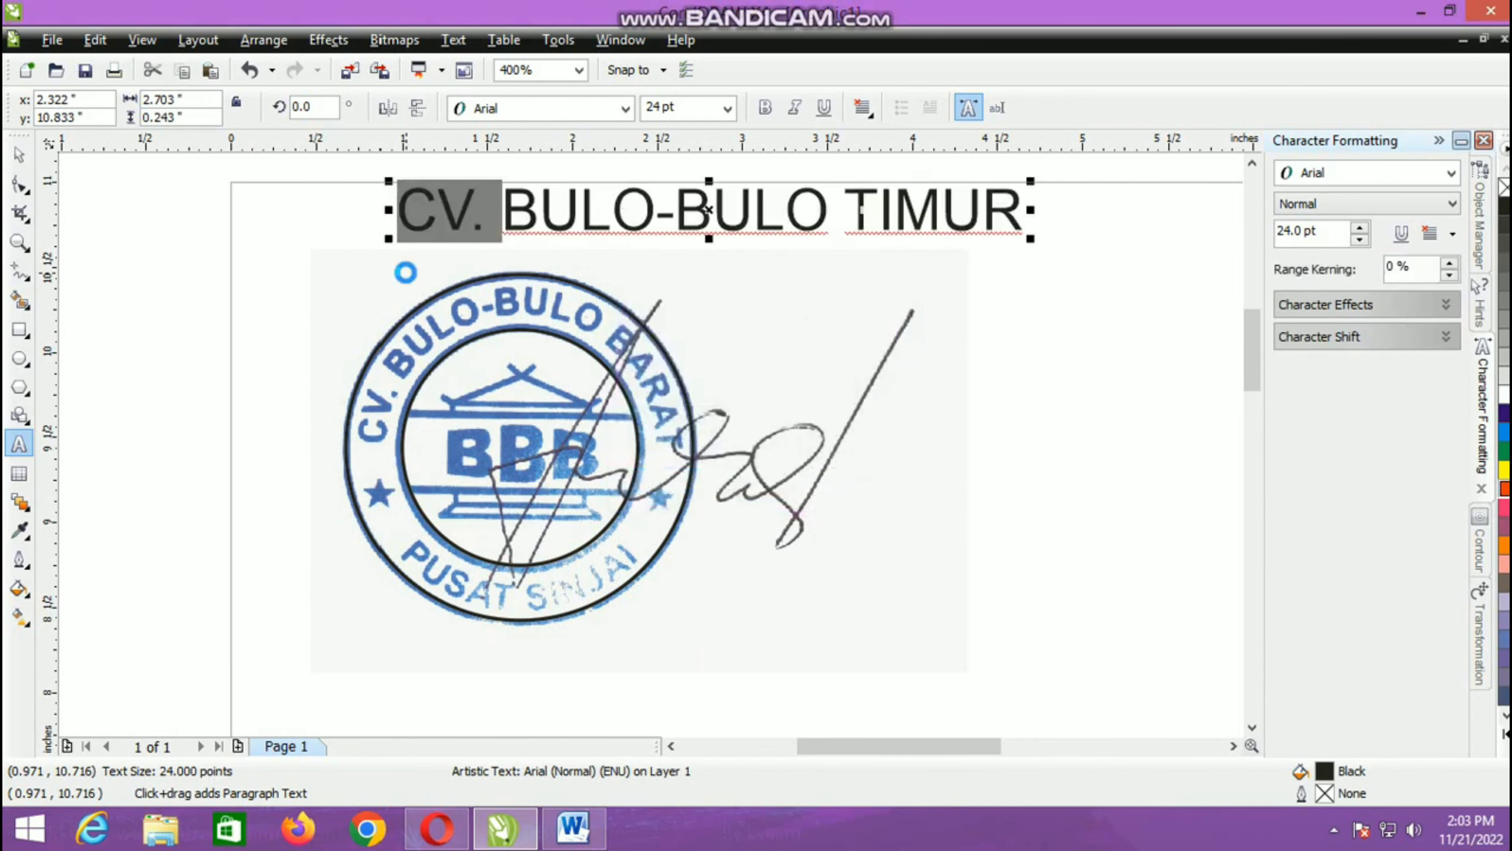
pyautogui.press('Right')
pyautogui.press('Right')
pyautogui.hotkey('ctrl', 'shift', 'Right')
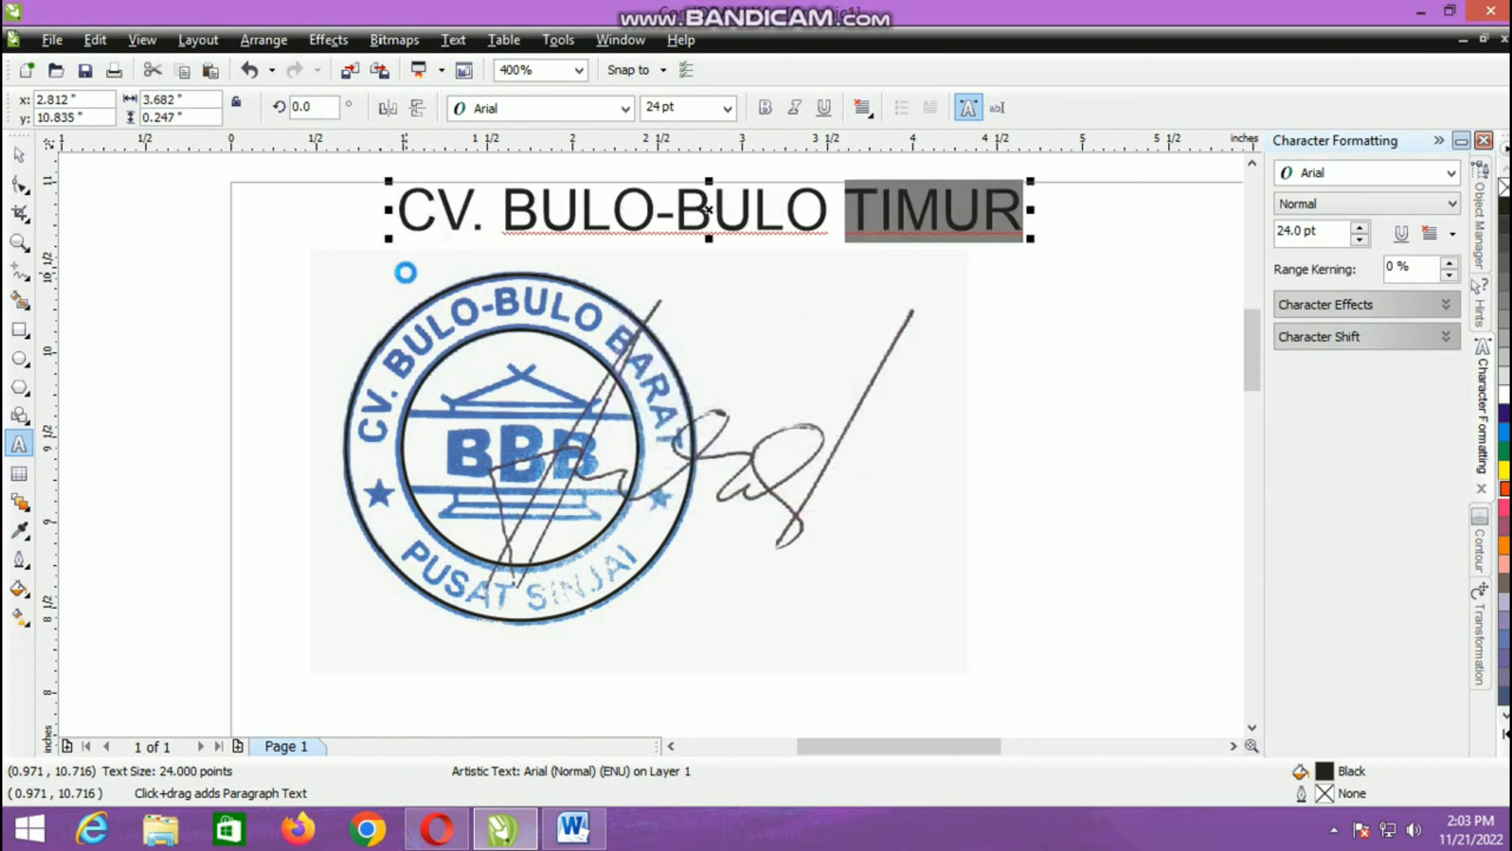
pyautogui.write('BARAT')
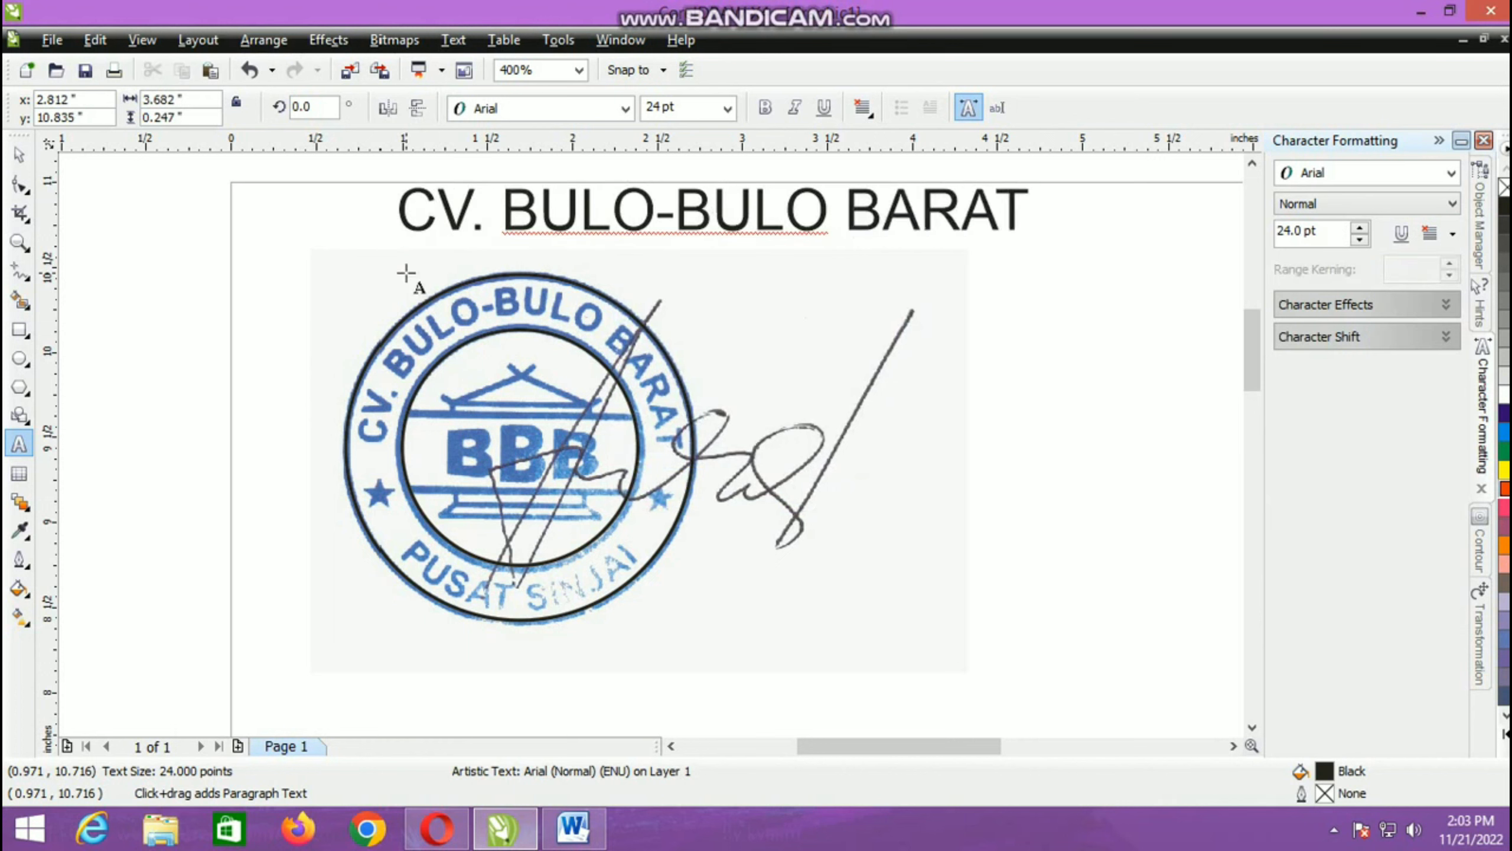
pyautogui.hotkey('ctrl', 'space')
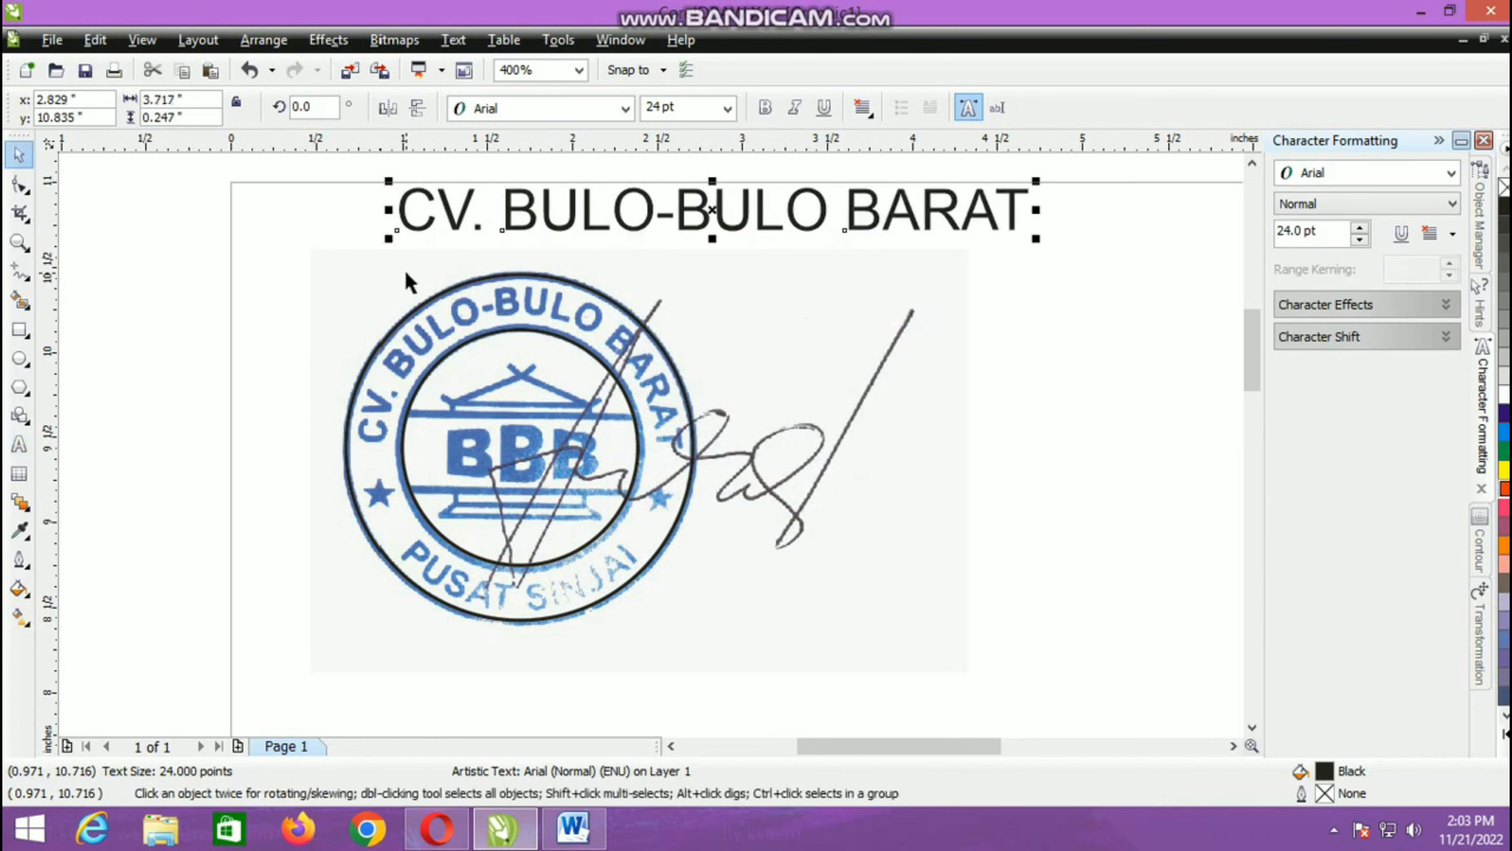
# Step: Make the company name text bold and set its font size to 10 pt
pyautogui.click(766, 108)
pyautogui.click(726, 109)
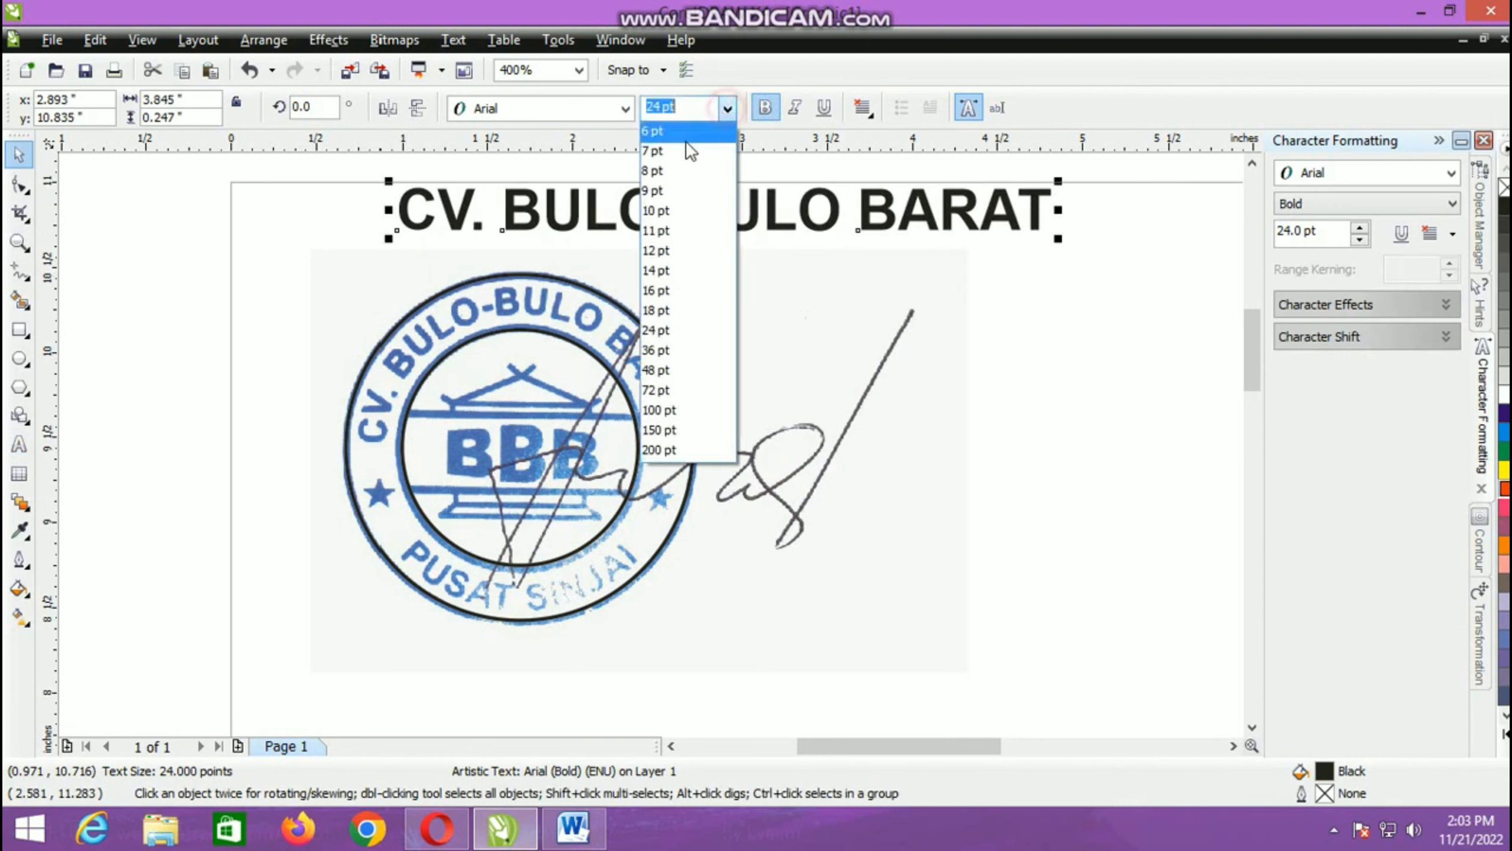
pyautogui.click(670, 209)
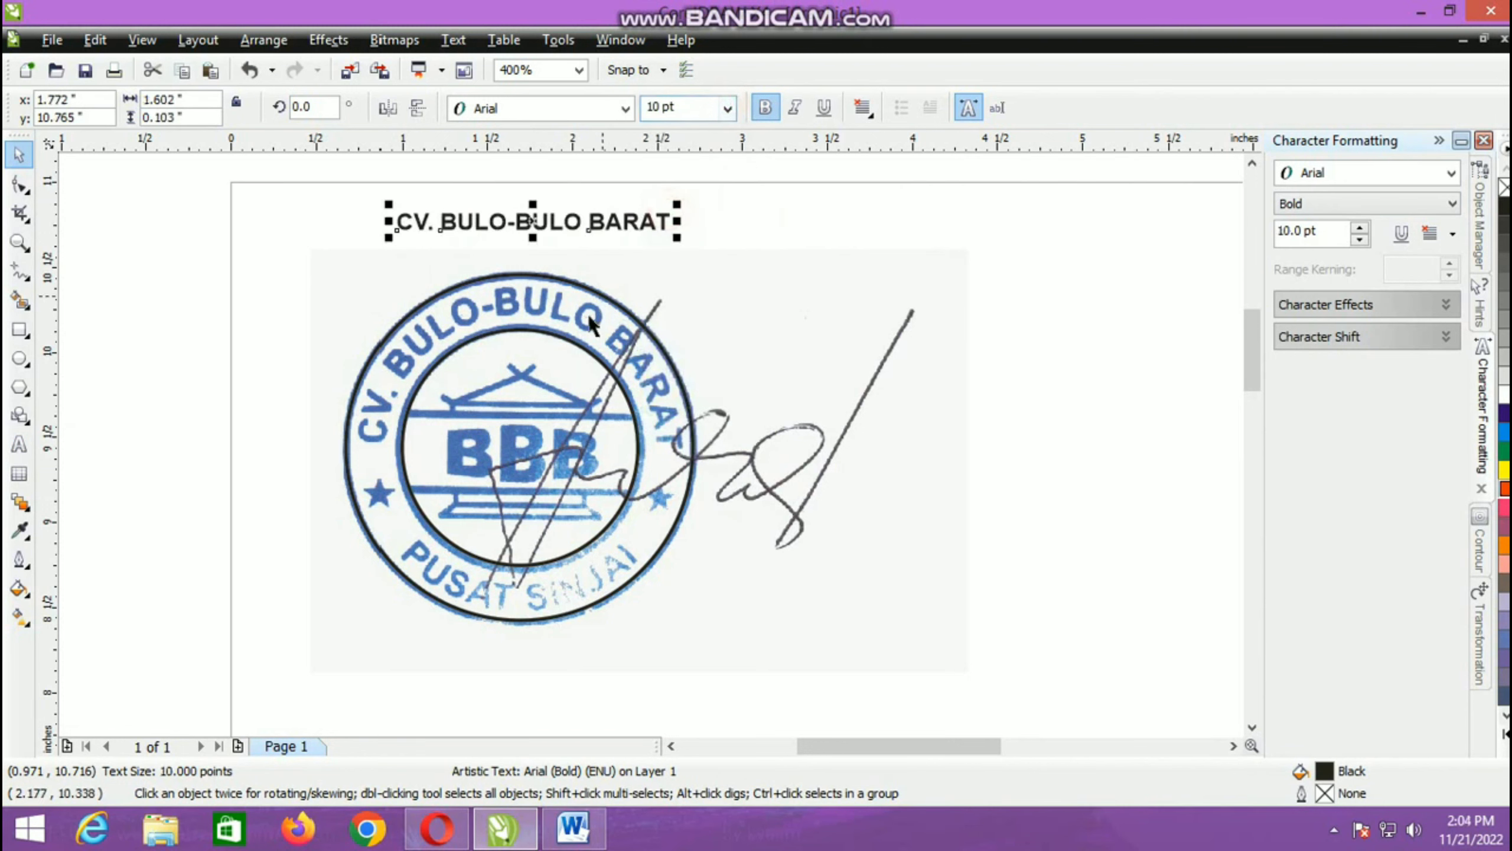
# Step: Fit the company name text to the inner circle as its path
pyautogui.keyDown('shift'); pyautogui.click(571, 348); pyautogui.keyUp('shift')
pyautogui.click(456, 43)
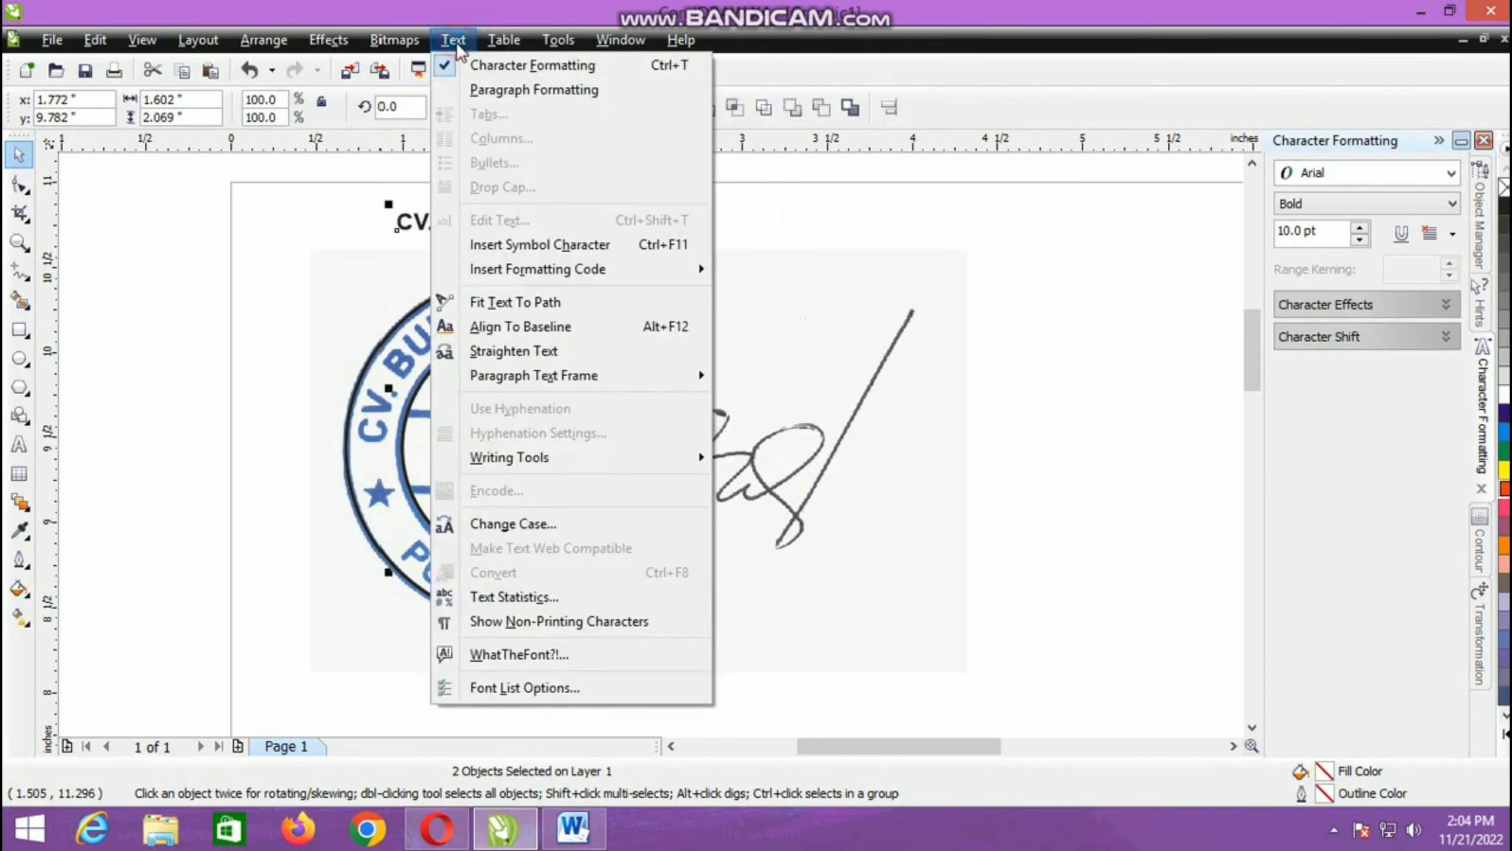
pyautogui.click(517, 304)
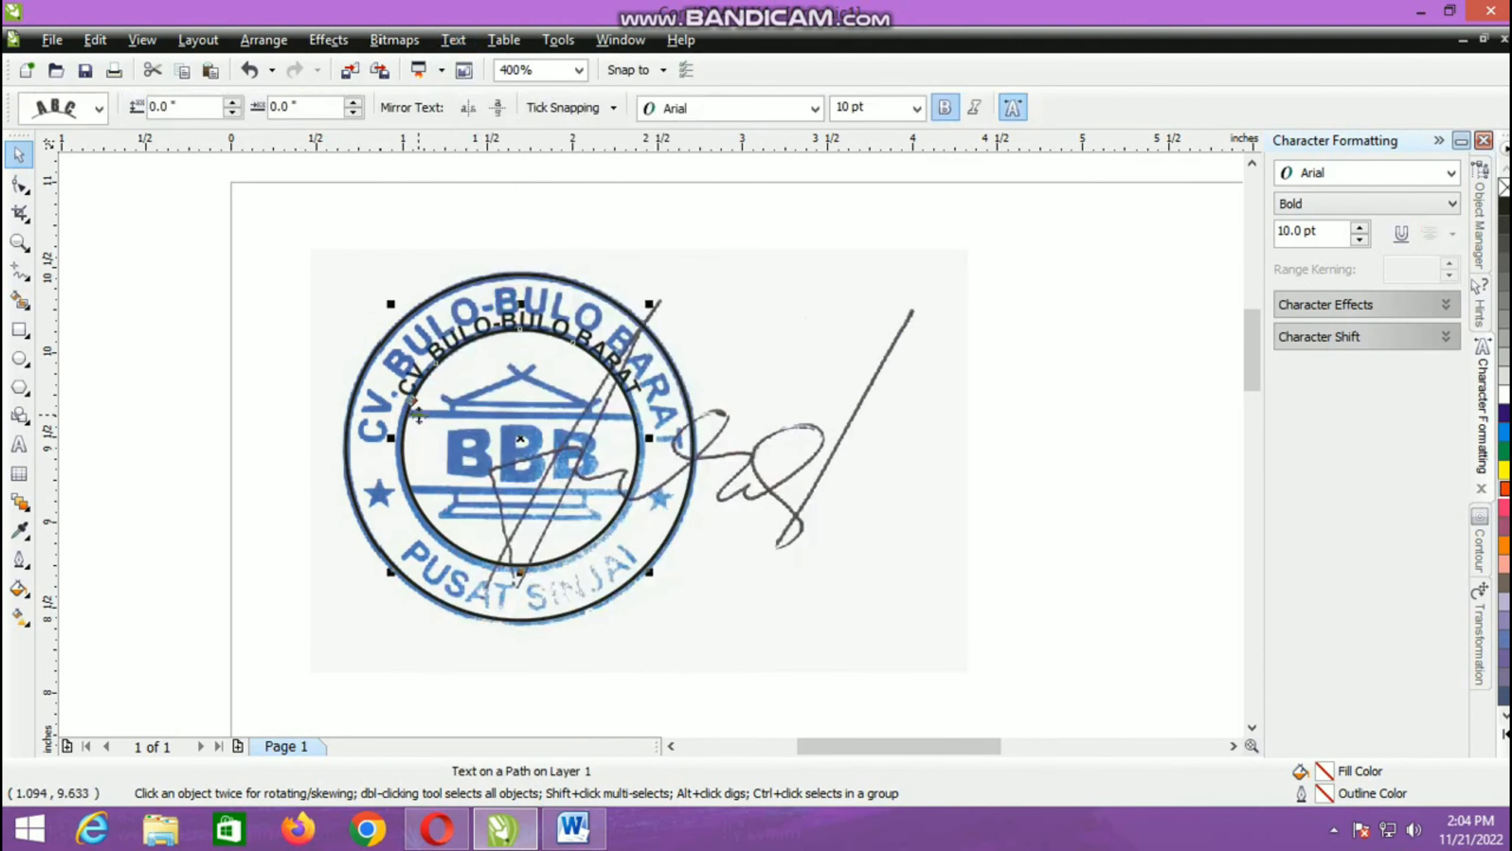
# Step: Move the curved text into the ring between the circles, 0.125 in from the path with a 0.021 in offset
pyautogui.moveTo(412, 401); pyautogui.dragTo(390, 384)
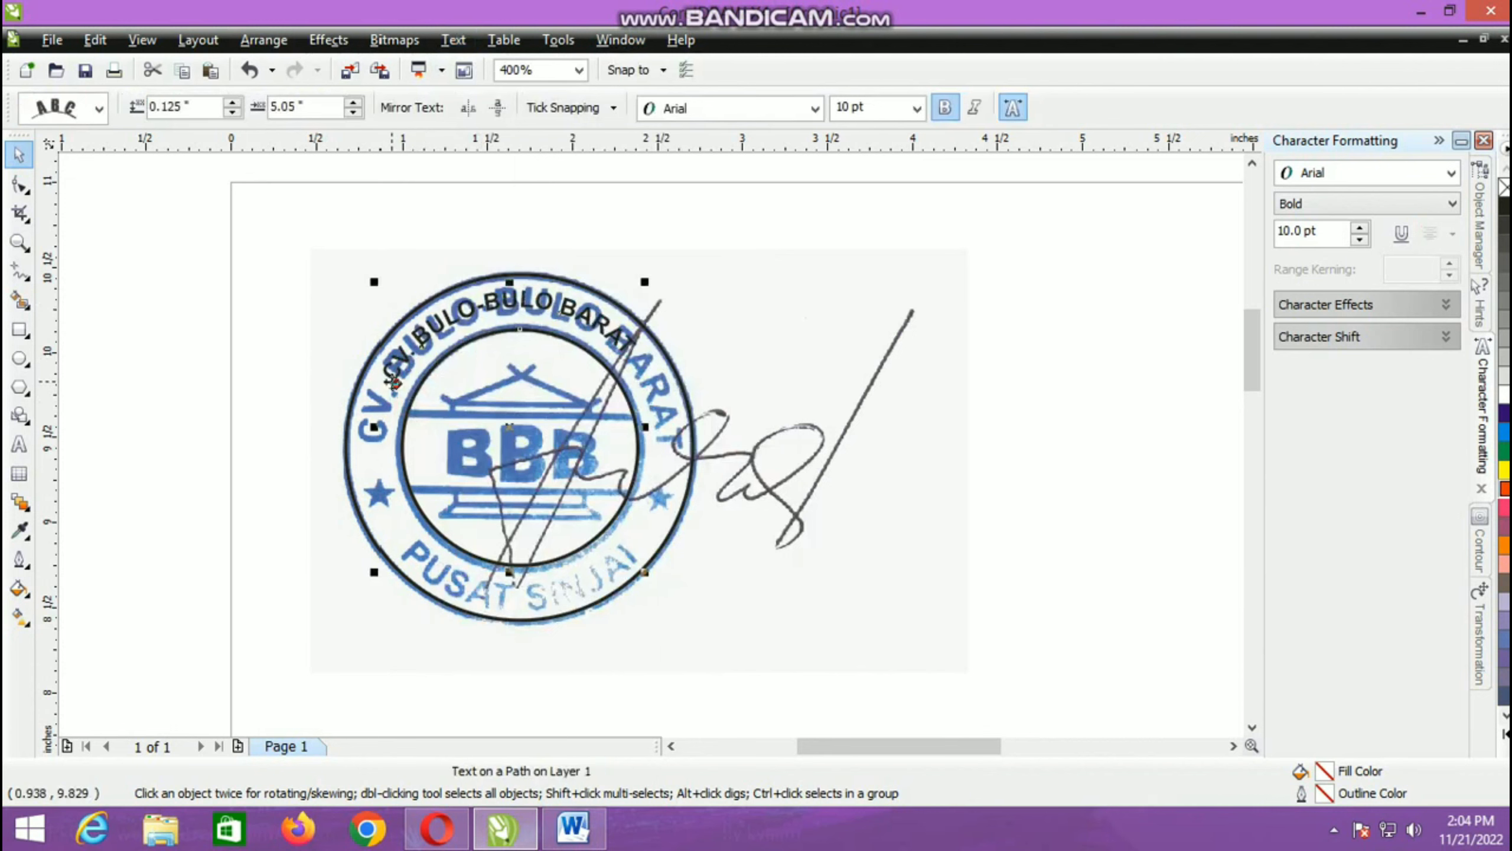
pyautogui.scroll(1, 384, 395)
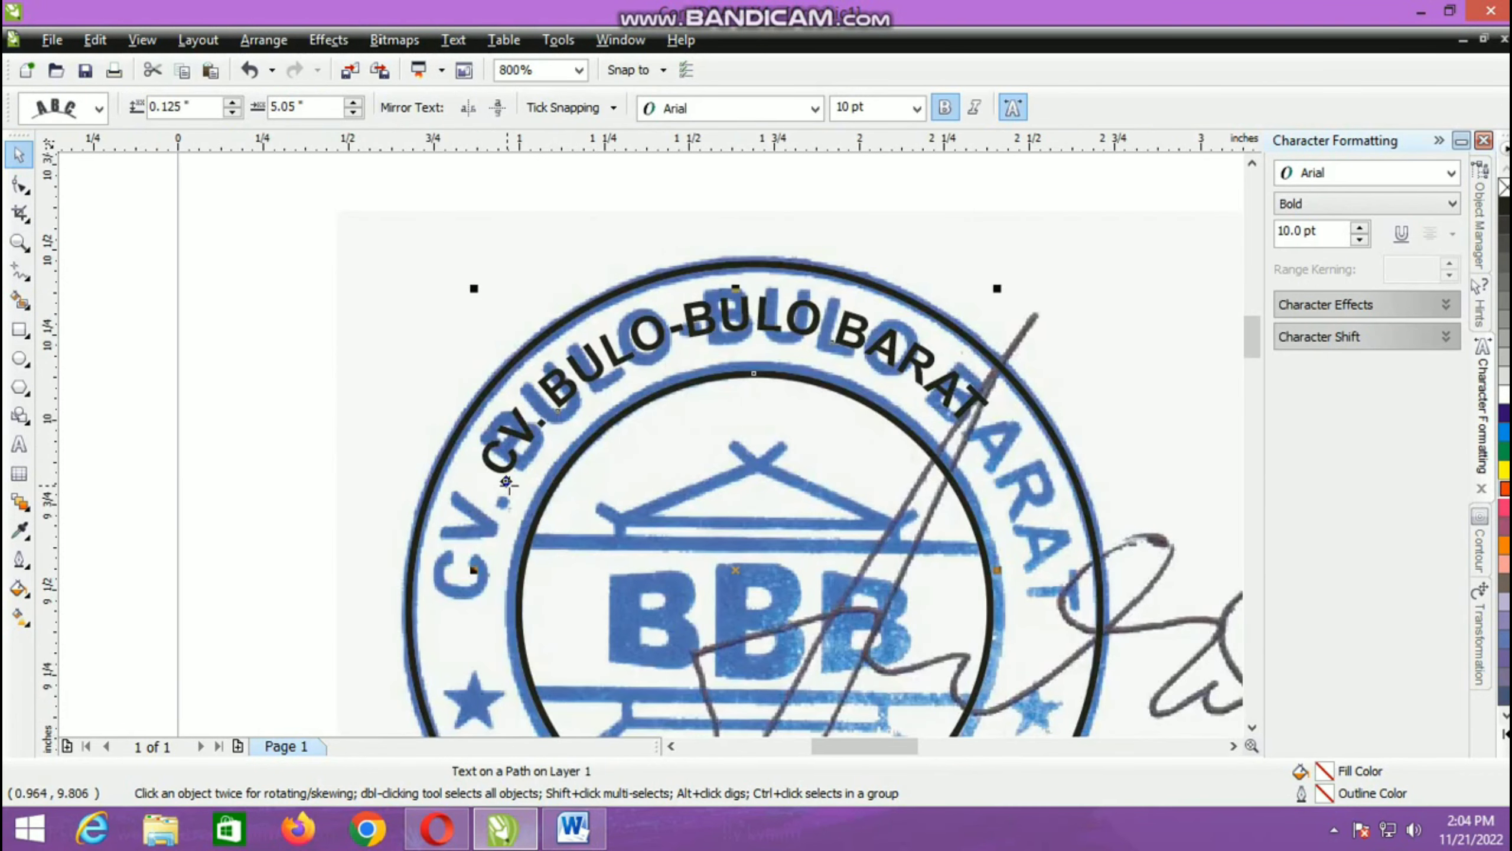
pyautogui.moveTo(506, 482); pyautogui.dragTo(532, 462)
pyautogui.scroll(1, 522, 453)
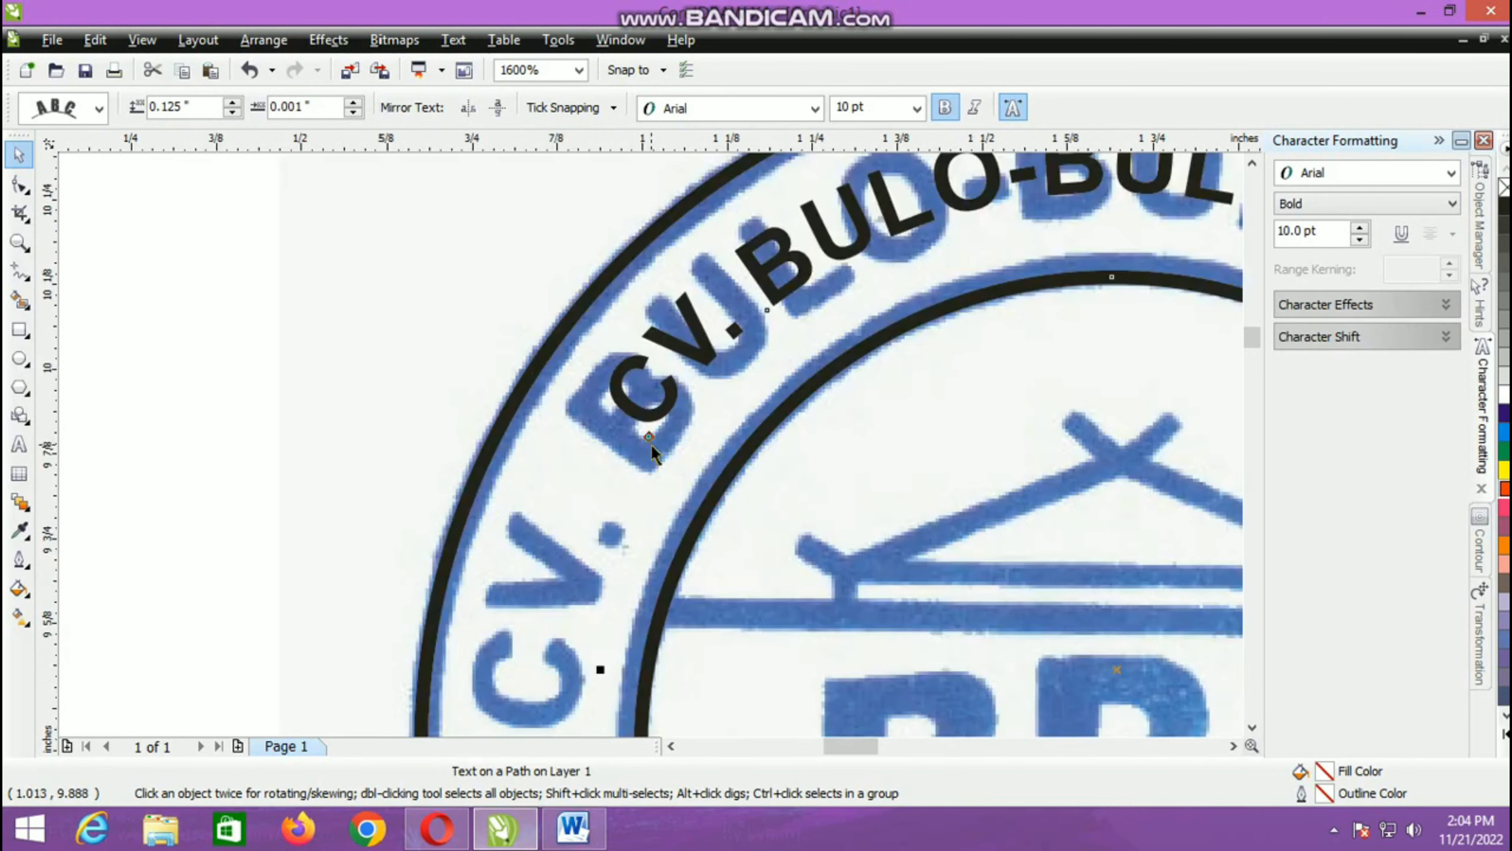
pyautogui.moveTo(650, 443); pyautogui.dragTo(656, 423)
pyautogui.scroll(-1, 656, 423)
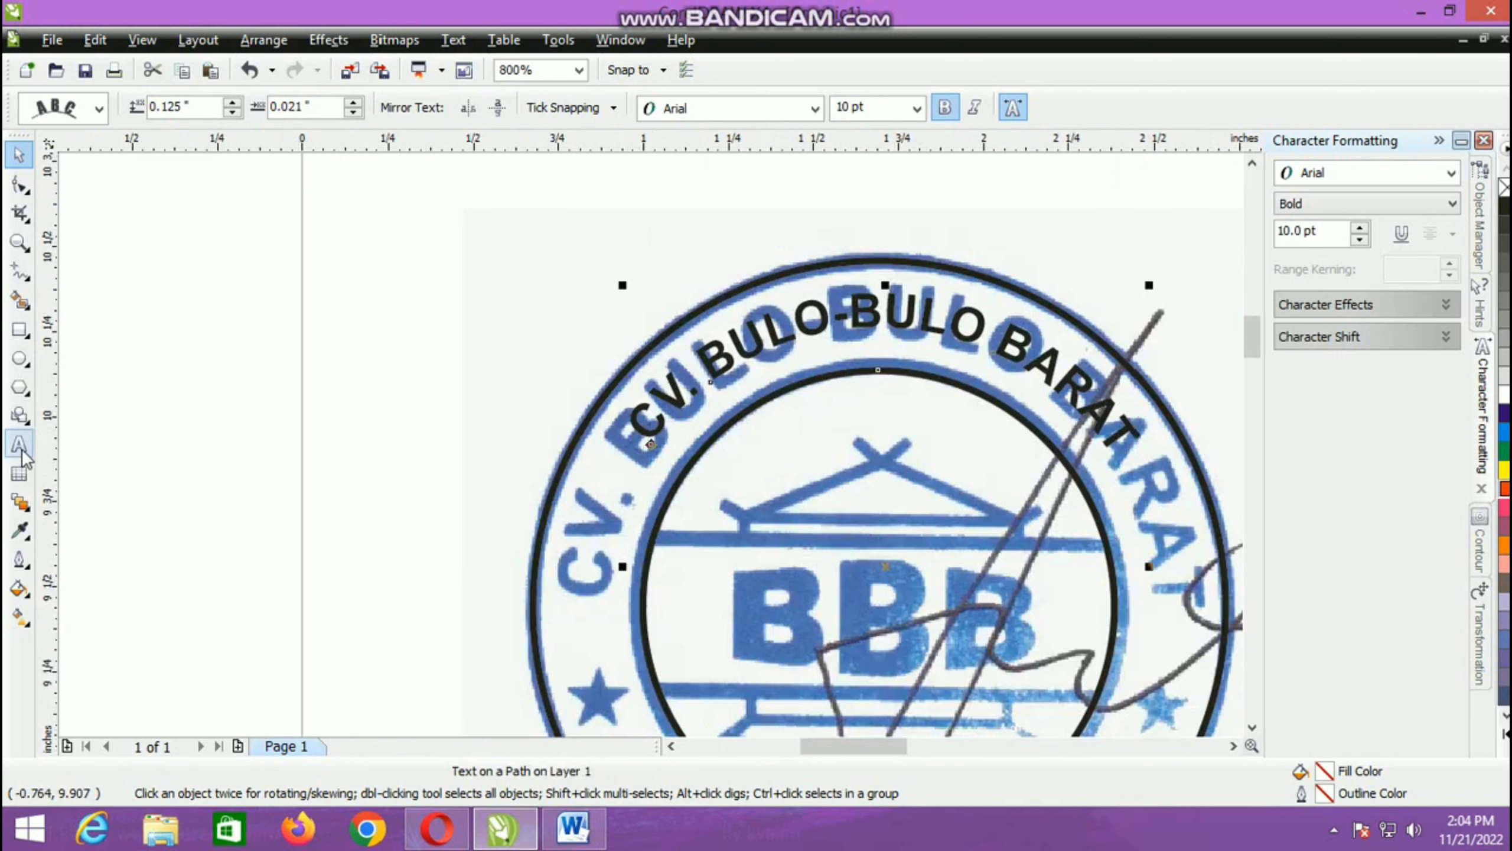
# Step: Set the font size of all the curved company name text to 12 pt
pyautogui.click(23, 454)
pyautogui.click(646, 428)
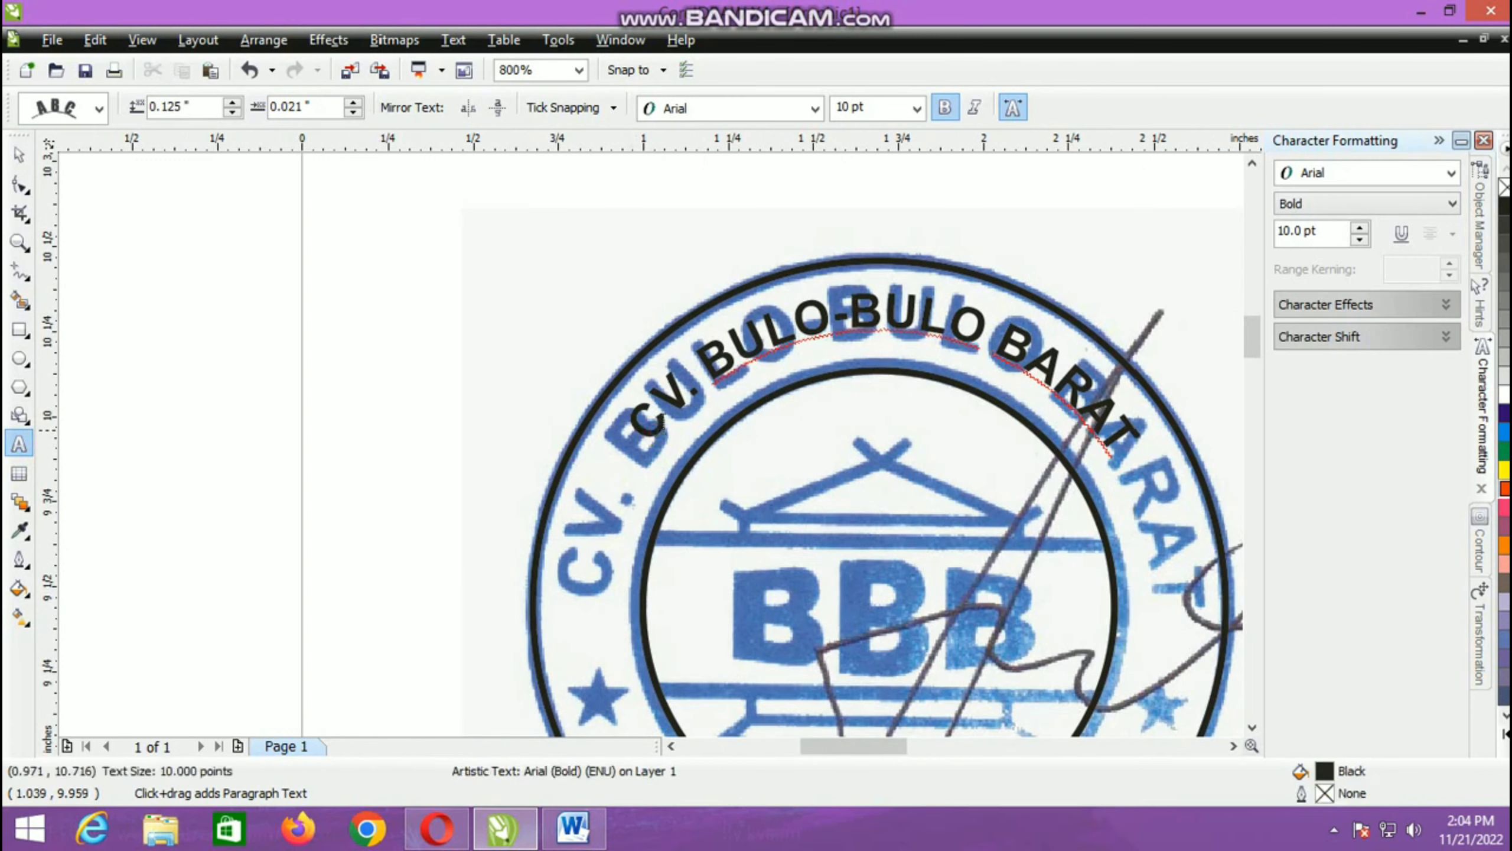
pyautogui.hotkey('ctrl', 'a')
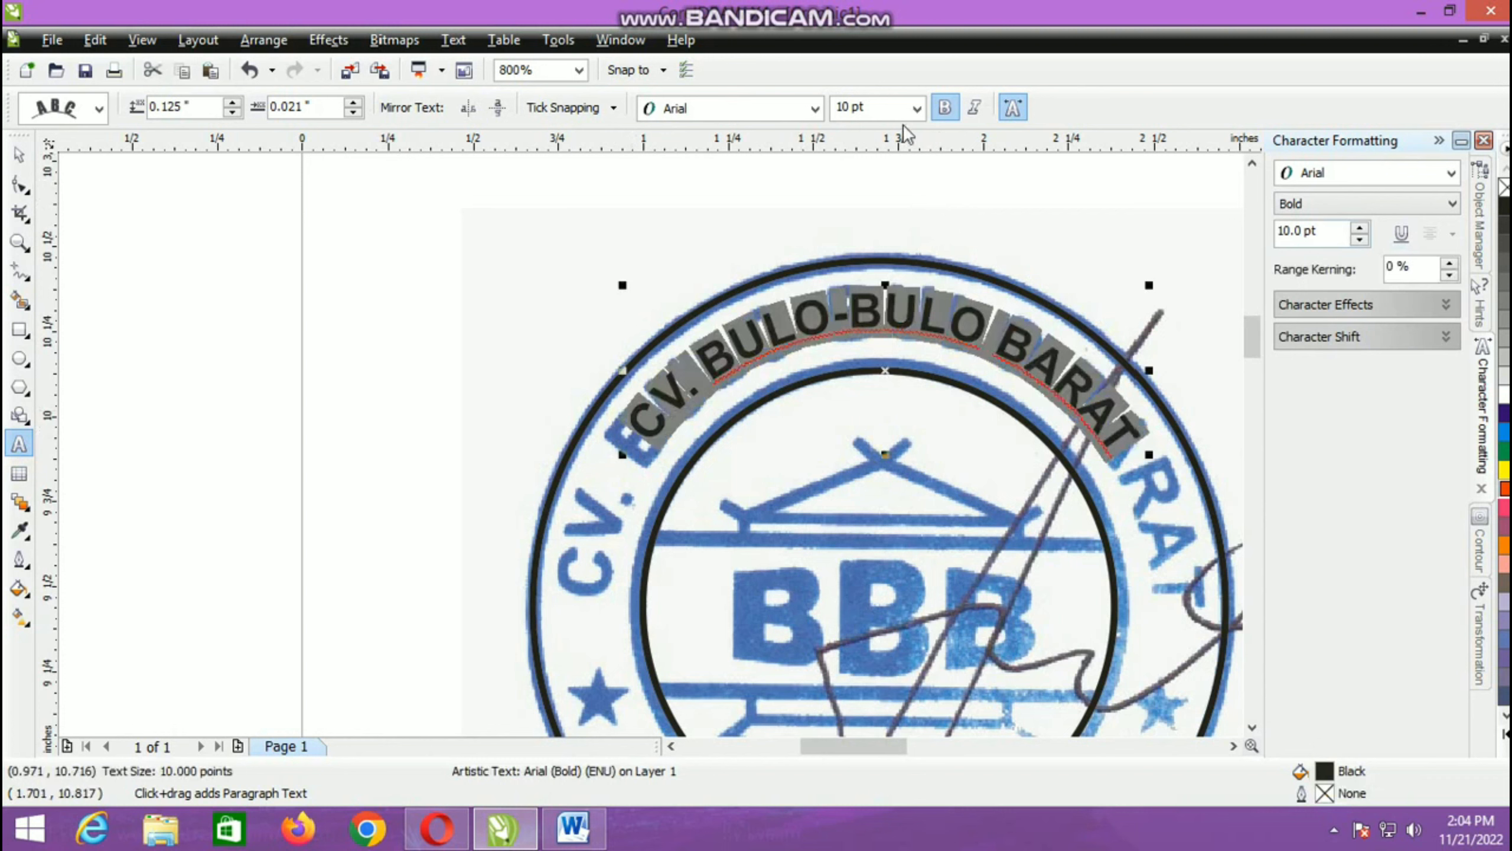
pyautogui.click(917, 108)
pyautogui.click(850, 229)
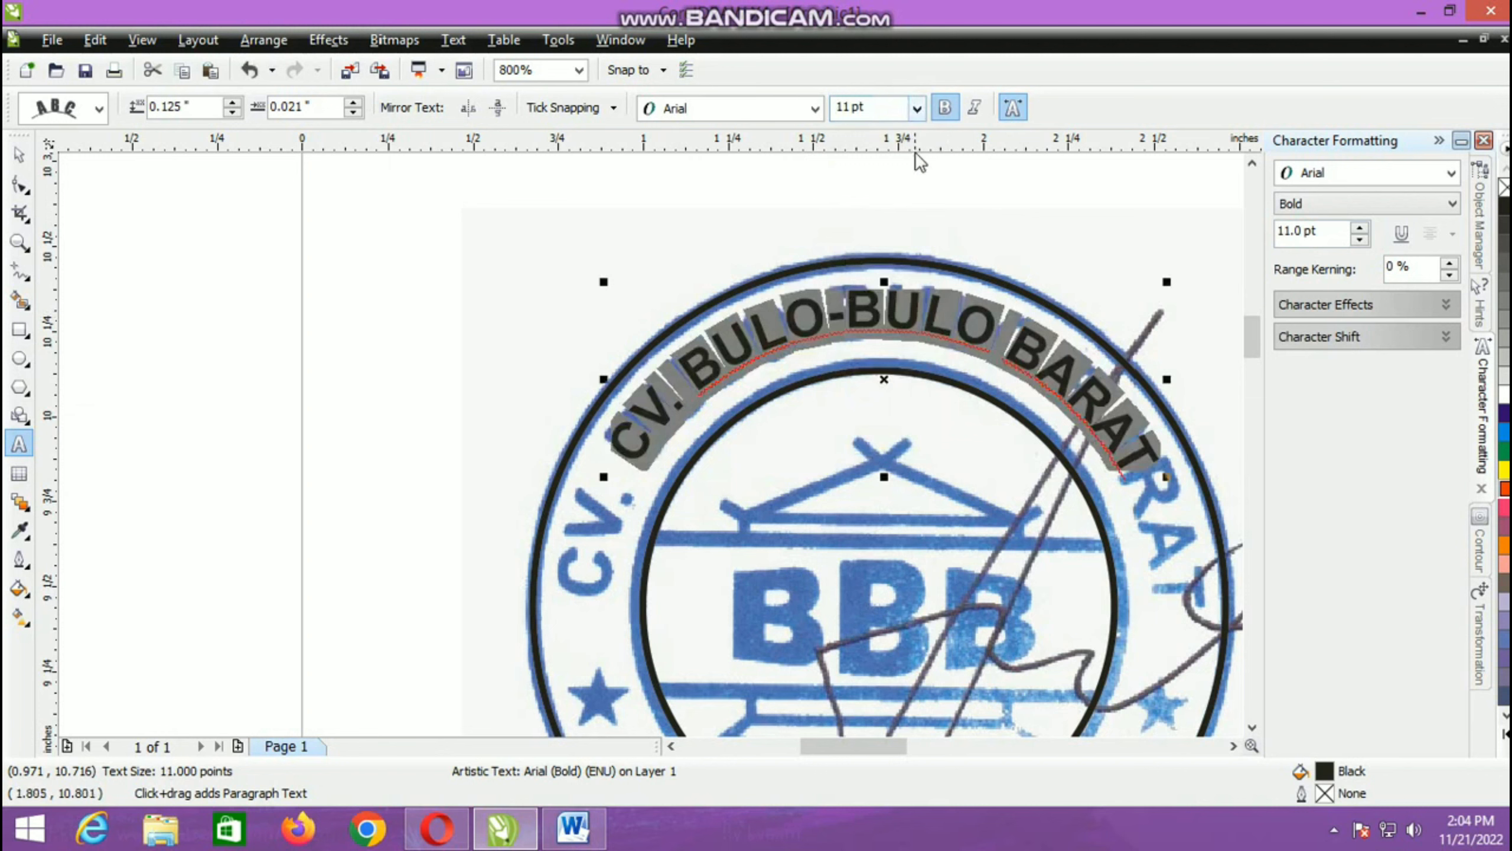
pyautogui.click(917, 108)
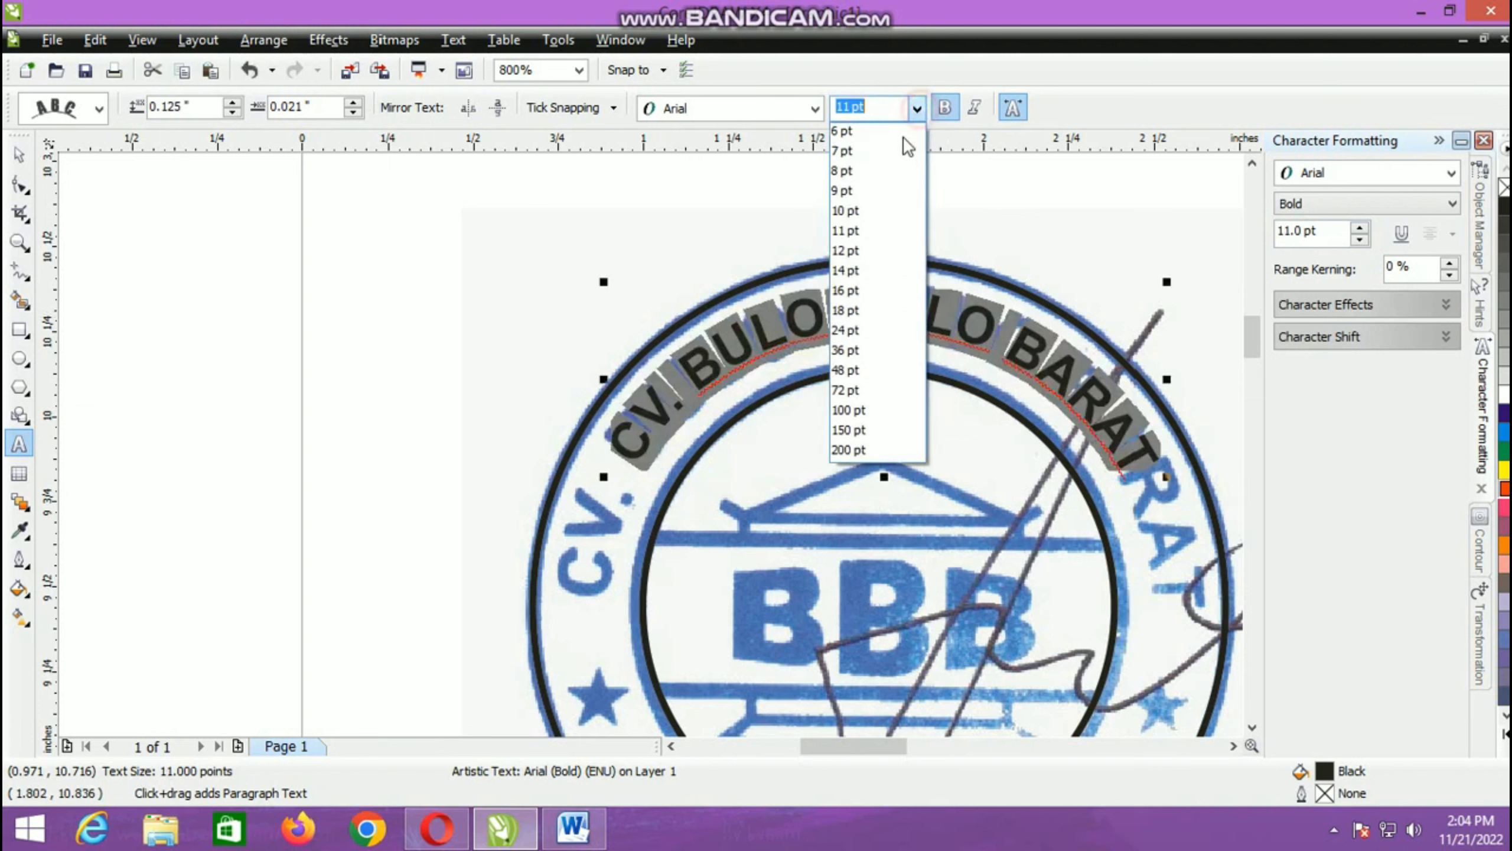
pyautogui.click(847, 250)
pyautogui.hotkey('ctrl', 'space')
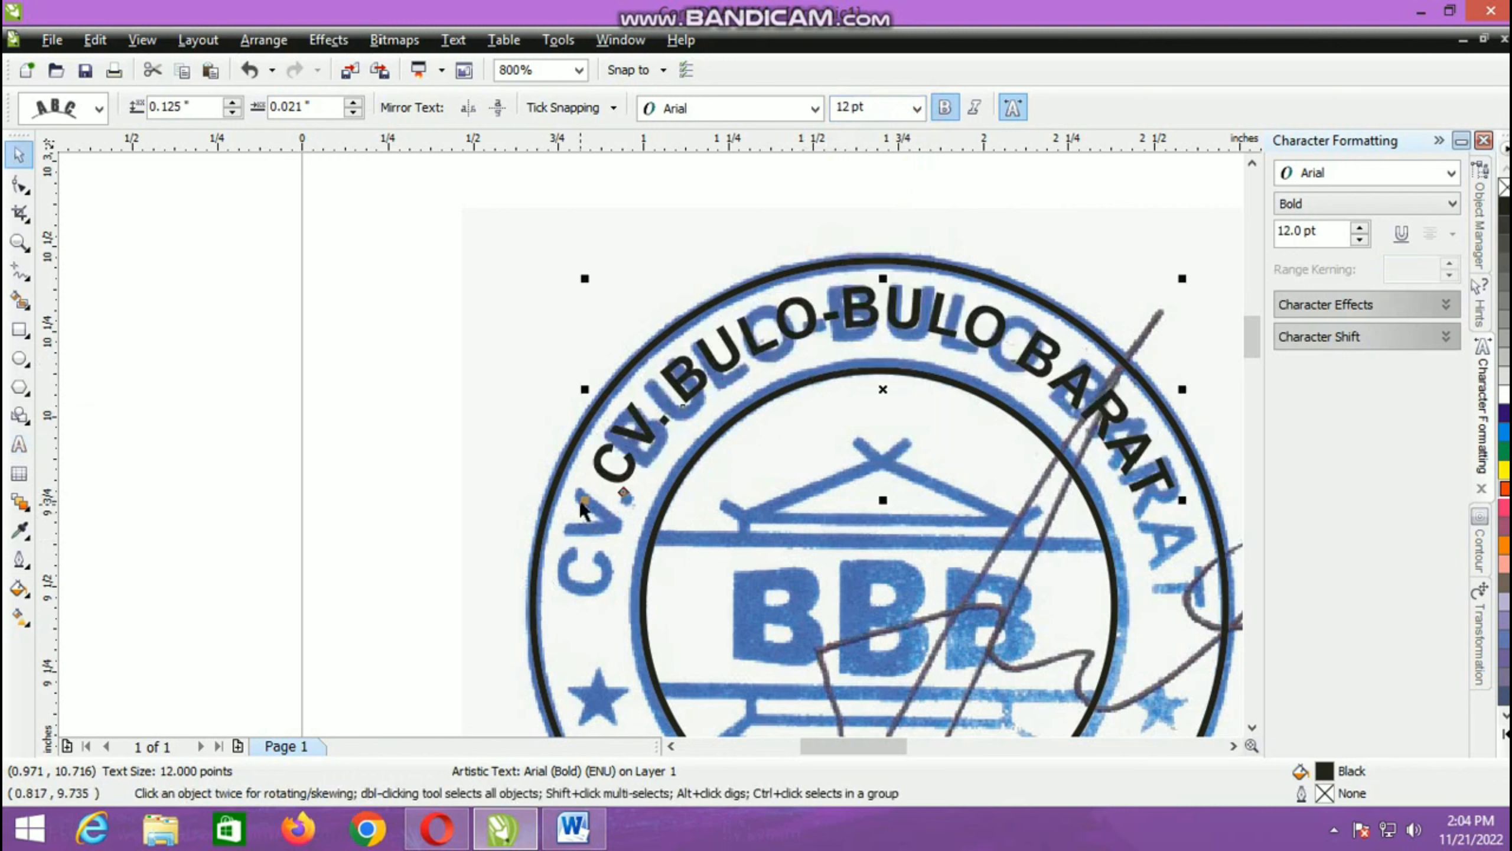
# Step: Stretch the curved text to span the stamp's lettering and shift it to 0.097 in from the path with a 0.048 in offset
pyautogui.moveTo(584, 390); pyautogui.dragTo(494, 551)
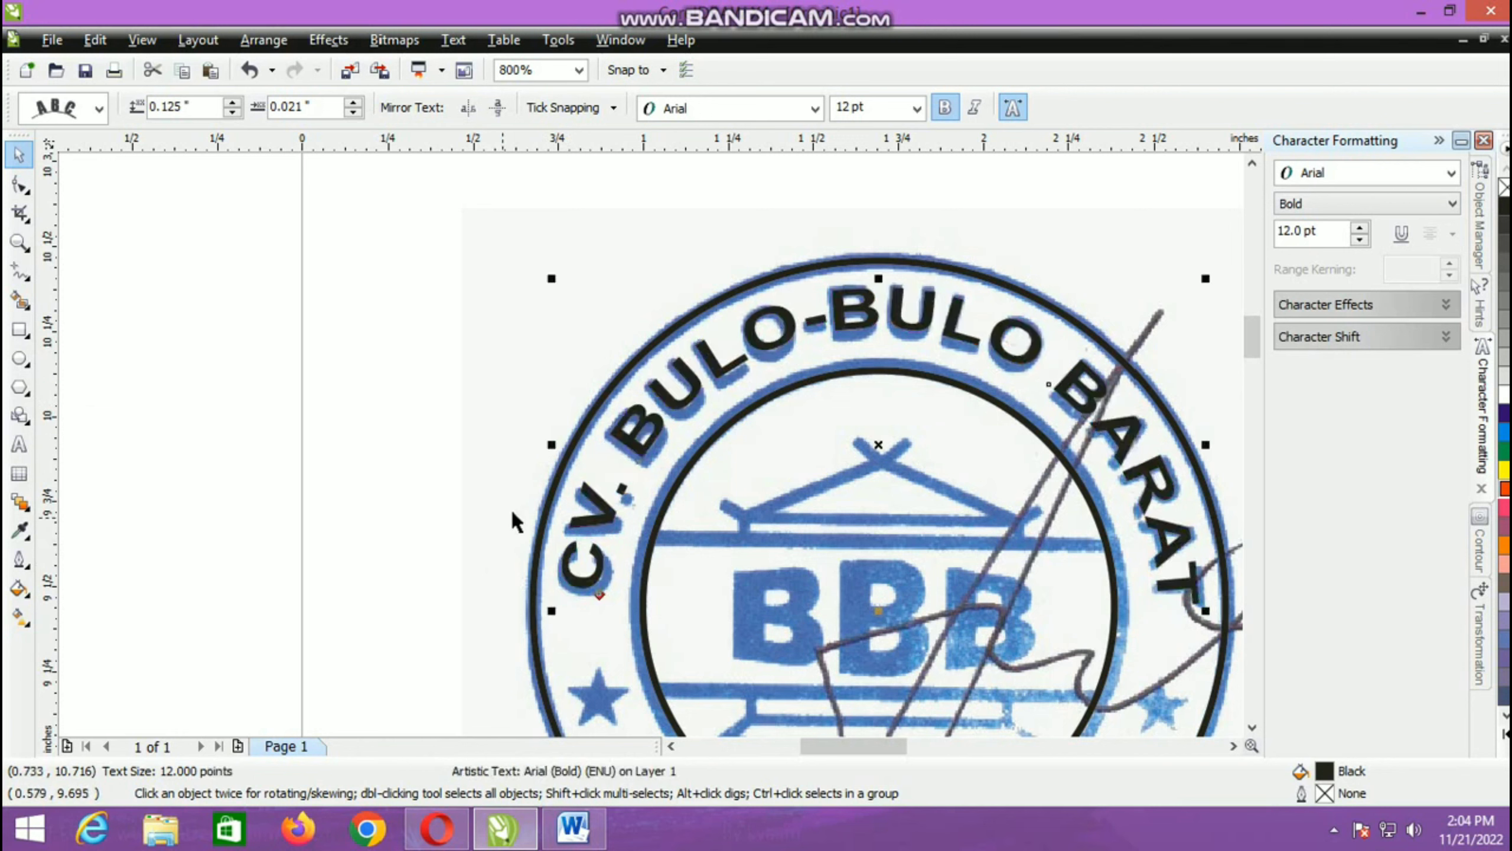
pyautogui.scroll(1, 619, 613)
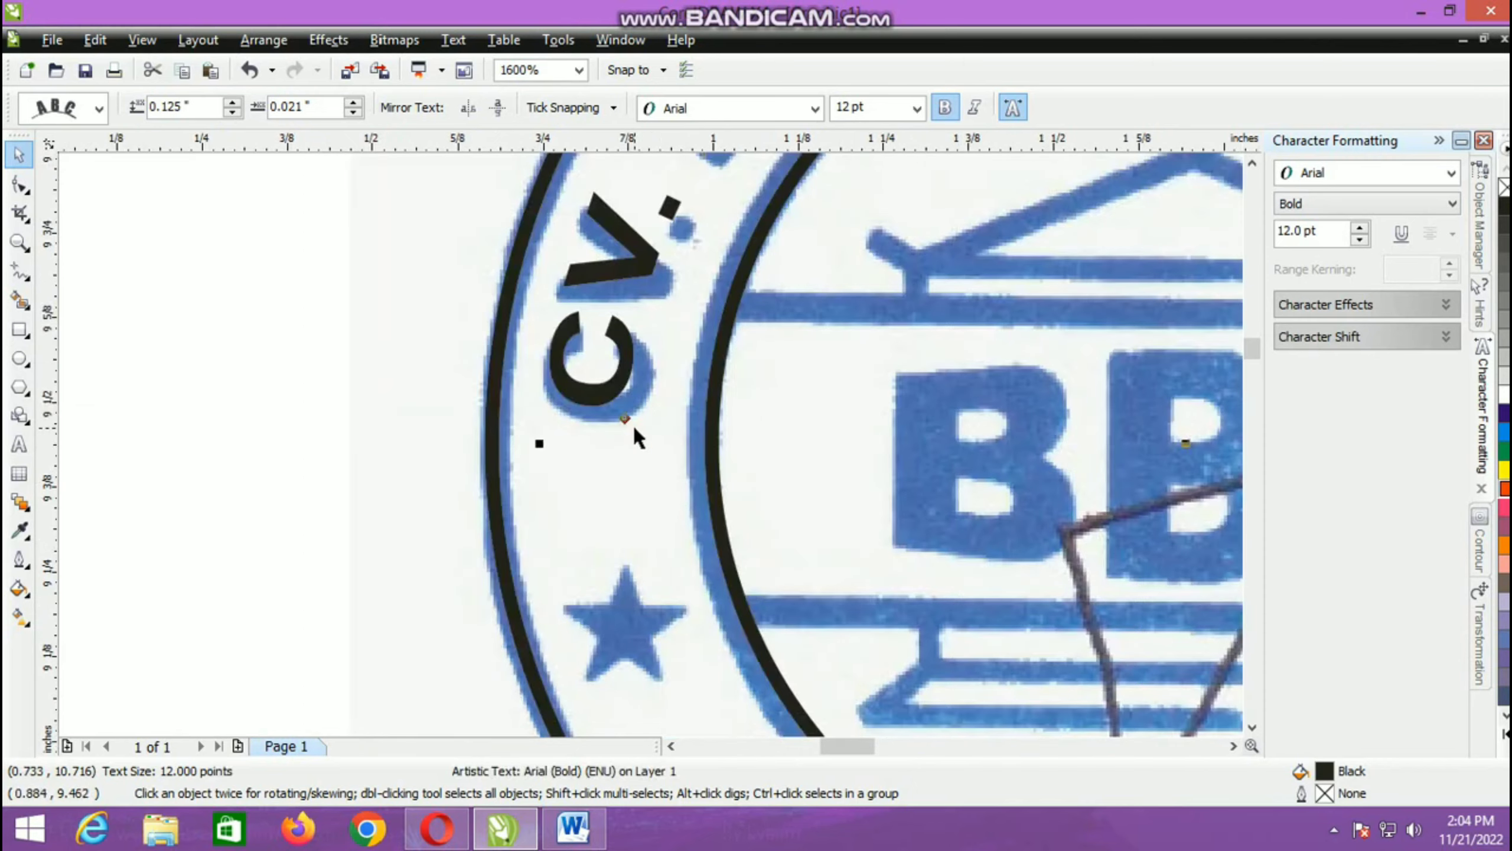
pyautogui.moveTo(626, 419); pyautogui.dragTo(649, 441)
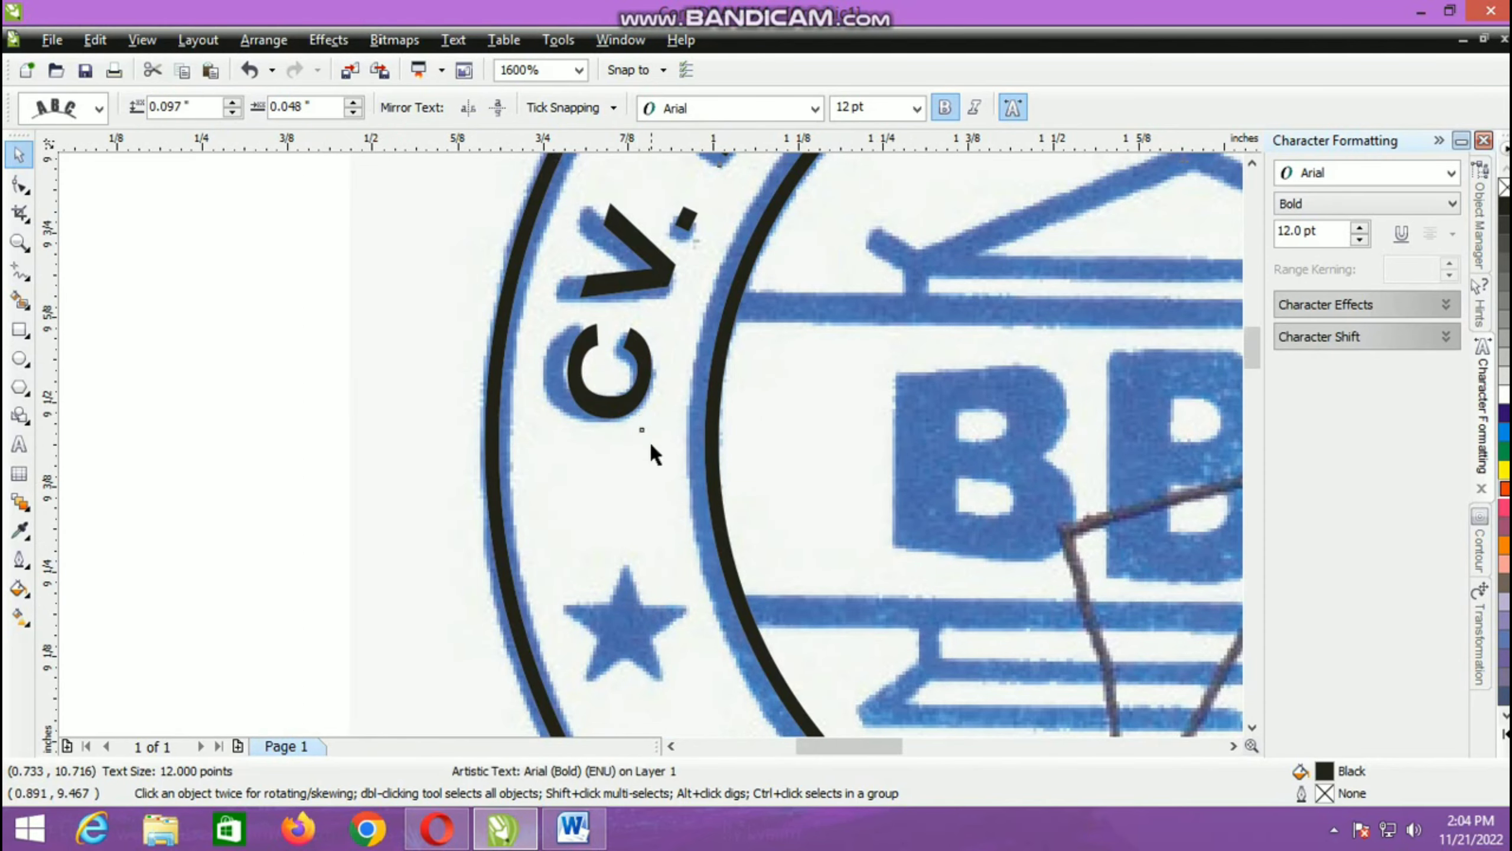
# Step: Resize the curved text to 11.562 pt and reposition it 0.099 in from the path with a 0.029 in offset
pyautogui.scroll(-2, 650, 442)
pyautogui.scroll(1, 650, 441)
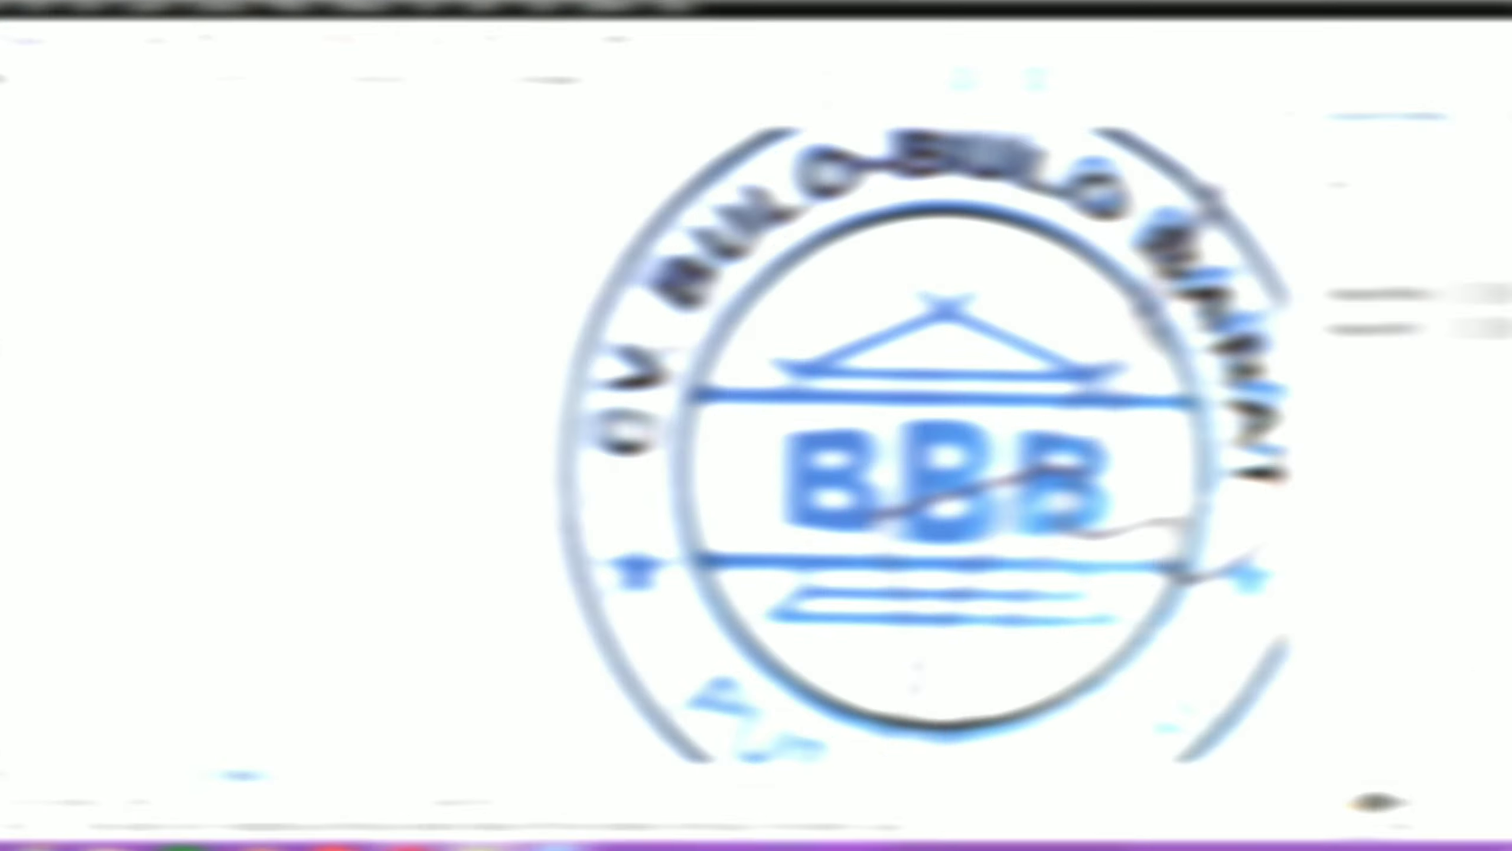
pyautogui.moveTo(607, 503); pyautogui.dragTo(612, 464)
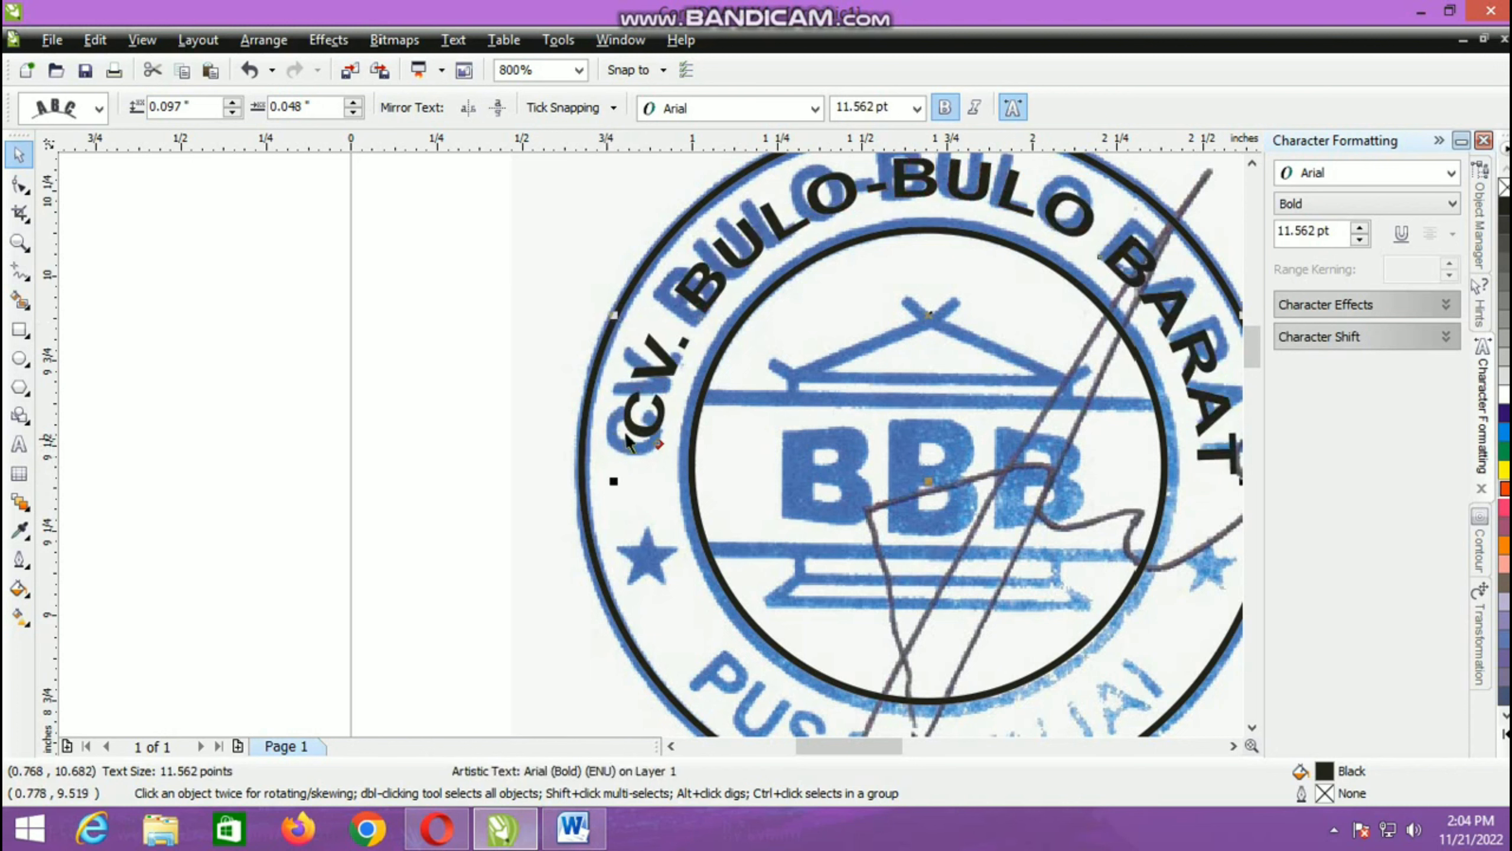
pyautogui.moveTo(612, 313); pyautogui.dragTo(608, 335)
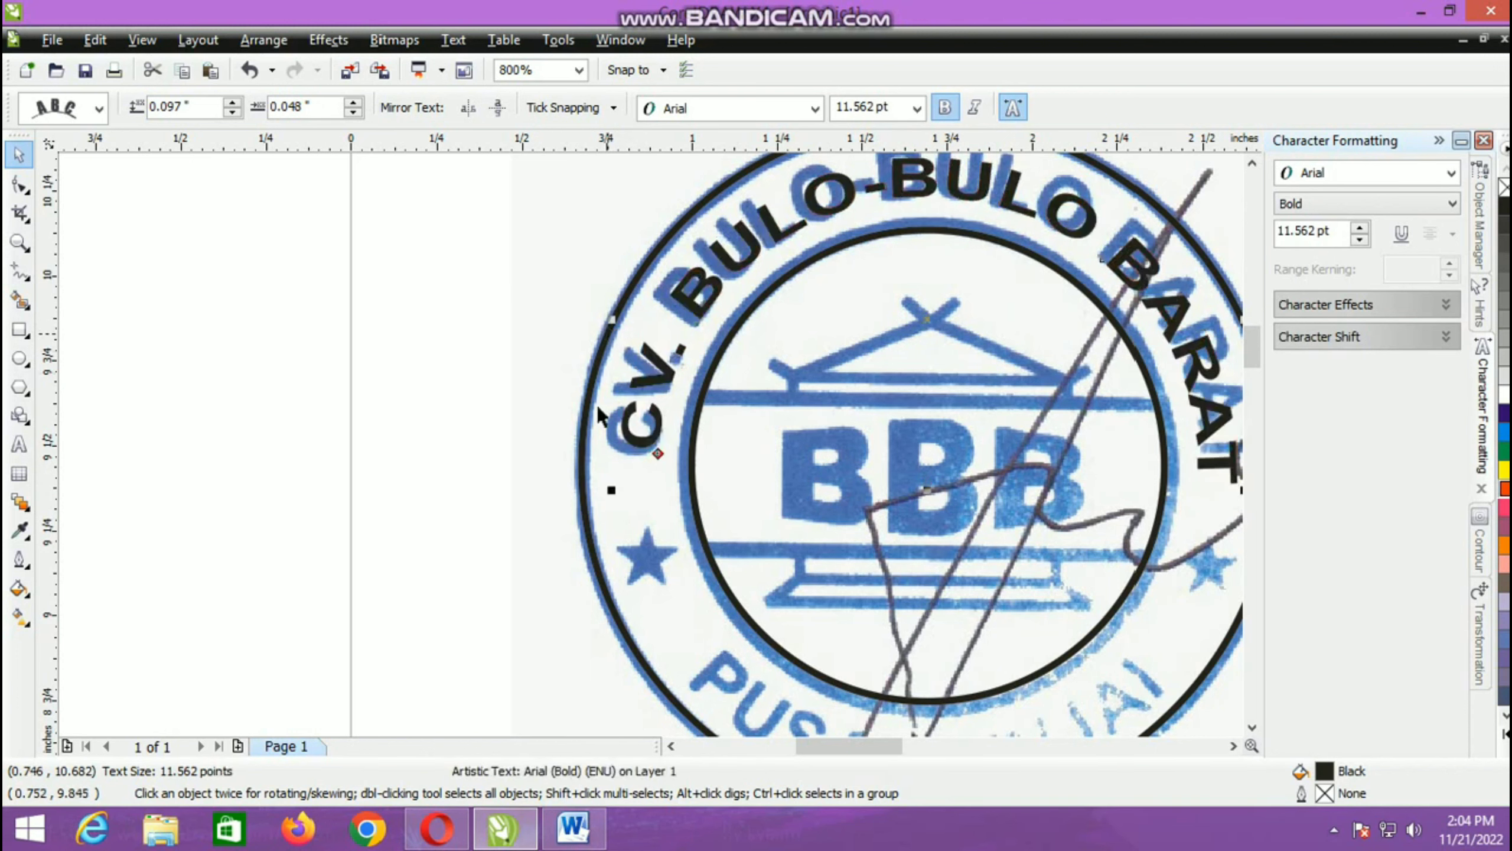
pyautogui.scroll(1, 655, 455)
pyautogui.moveTo(692, 449); pyautogui.dragTo(693, 457)
pyautogui.scroll(-1, 689, 452)
pyautogui.scroll(-1, 652, 444)
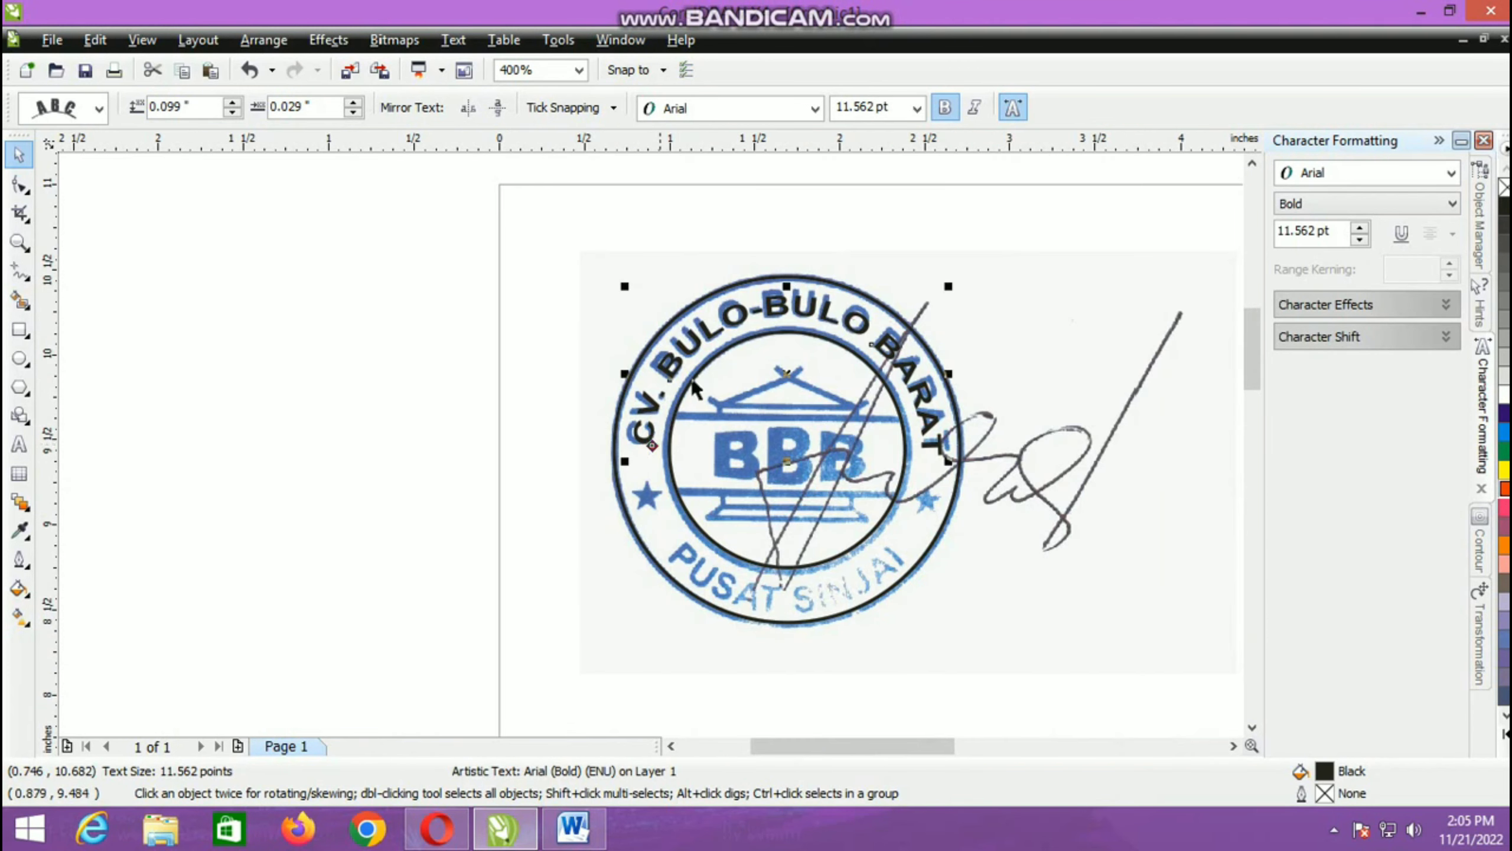
# Step: Stretch the curved text upward to 14.262 pt so its letters cover the stamp's upper lettering
pyautogui.scroll(1, 652, 451)
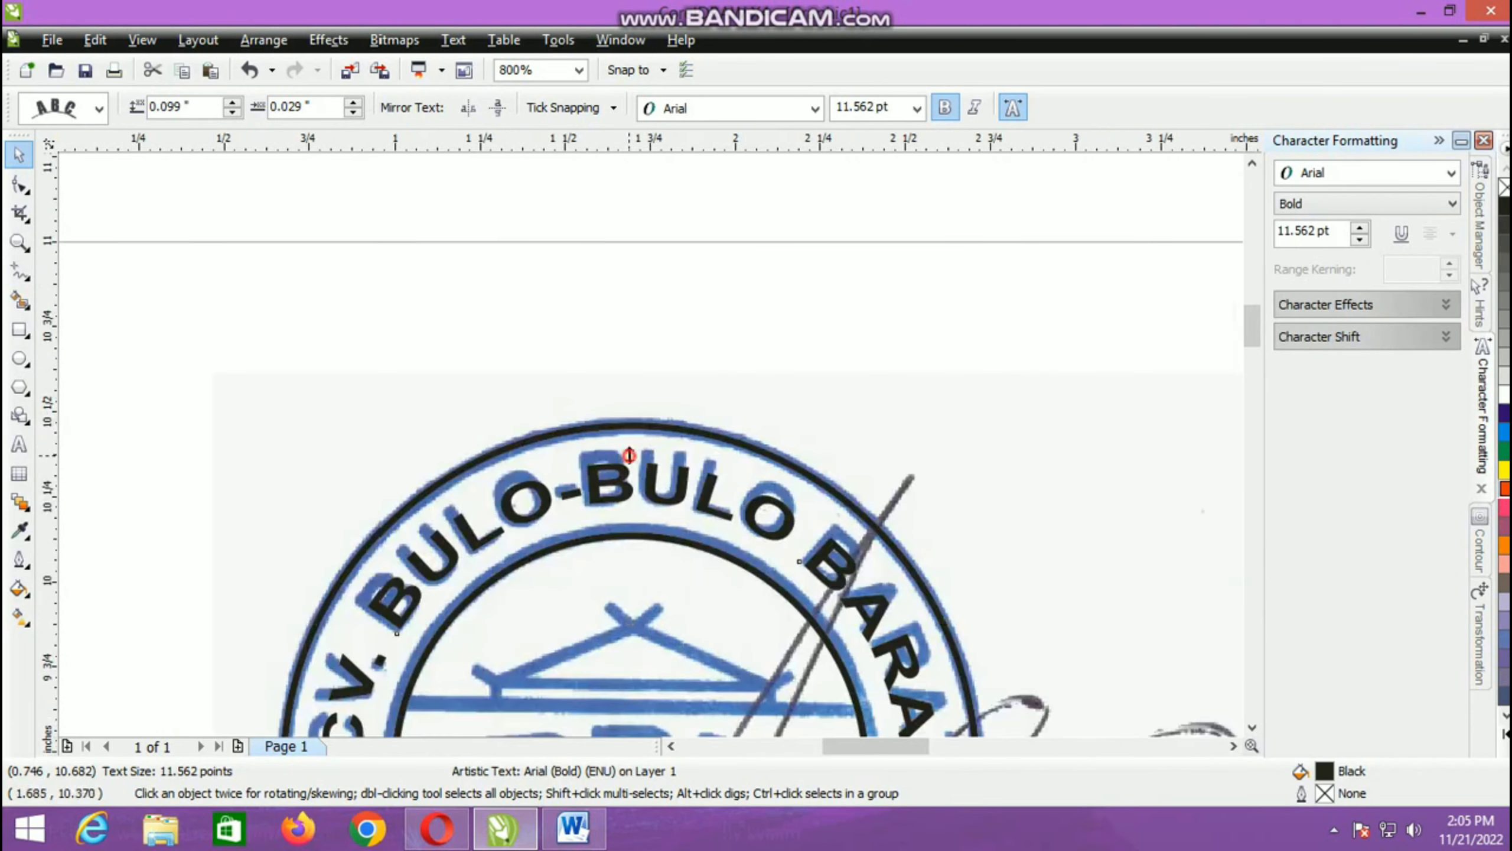
pyautogui.moveTo(629, 455); pyautogui.dragTo(643, 377)
pyautogui.scroll(-1, 650, 442)
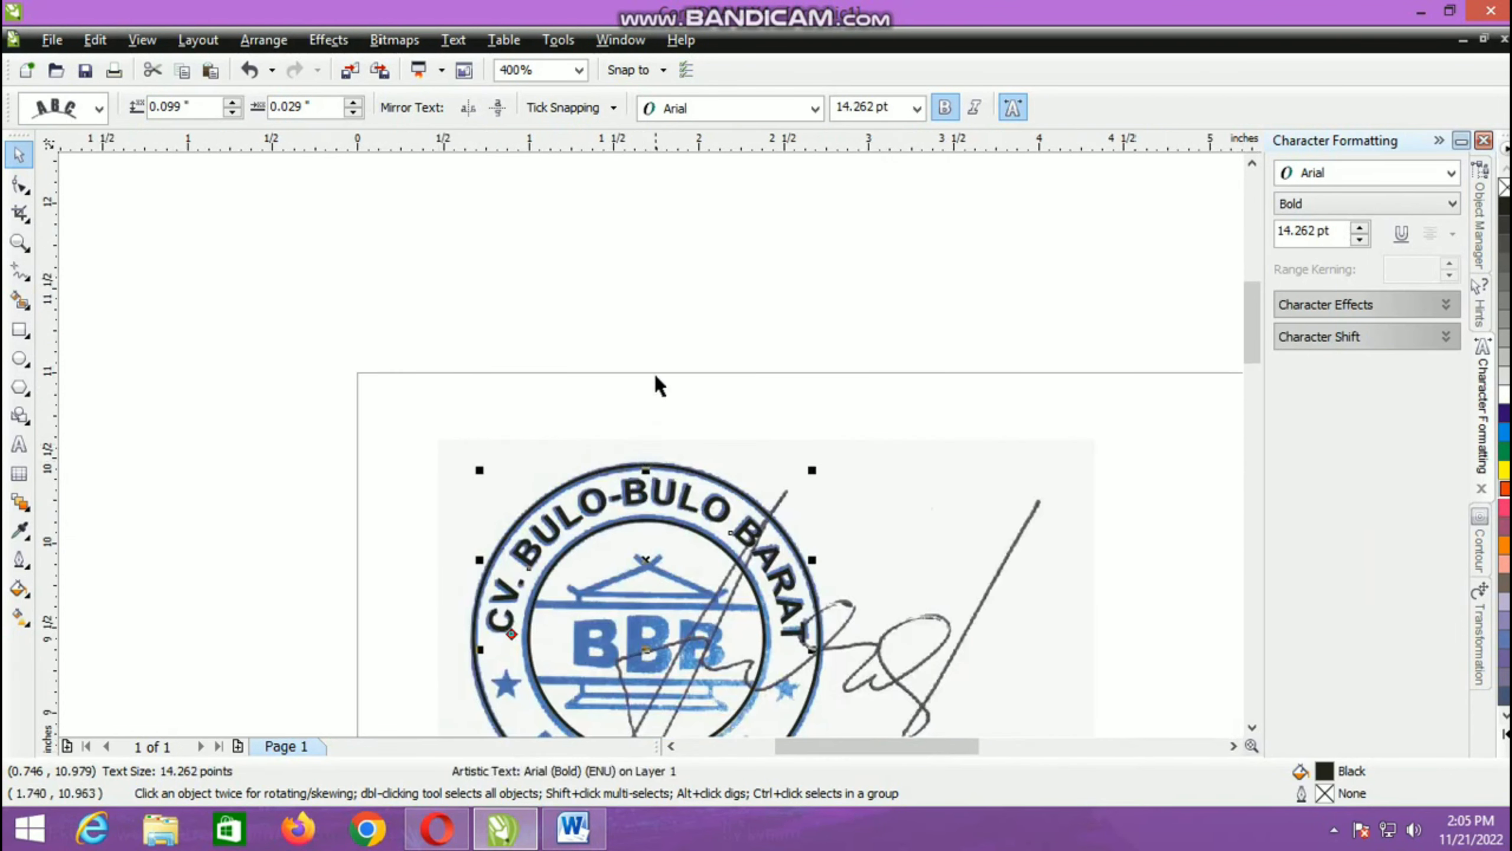
# Step: Copy the entire curved company name text CV. BULO-BULO BARAT
pyautogui.scroll(-2, 657, 381)
pyautogui.scroll(2, 650, 441)
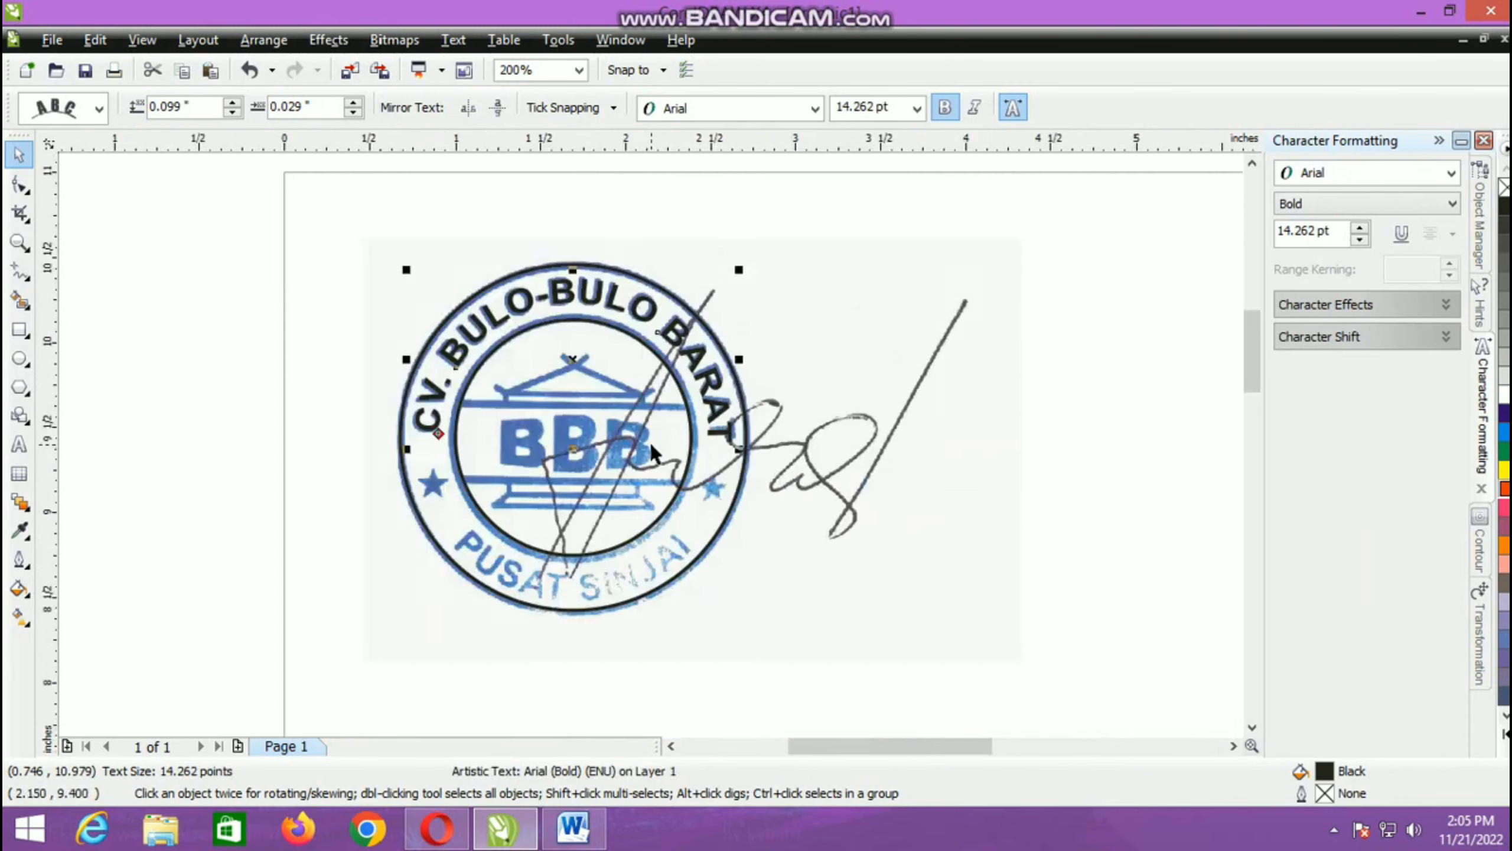
pyautogui.click(330, 332)
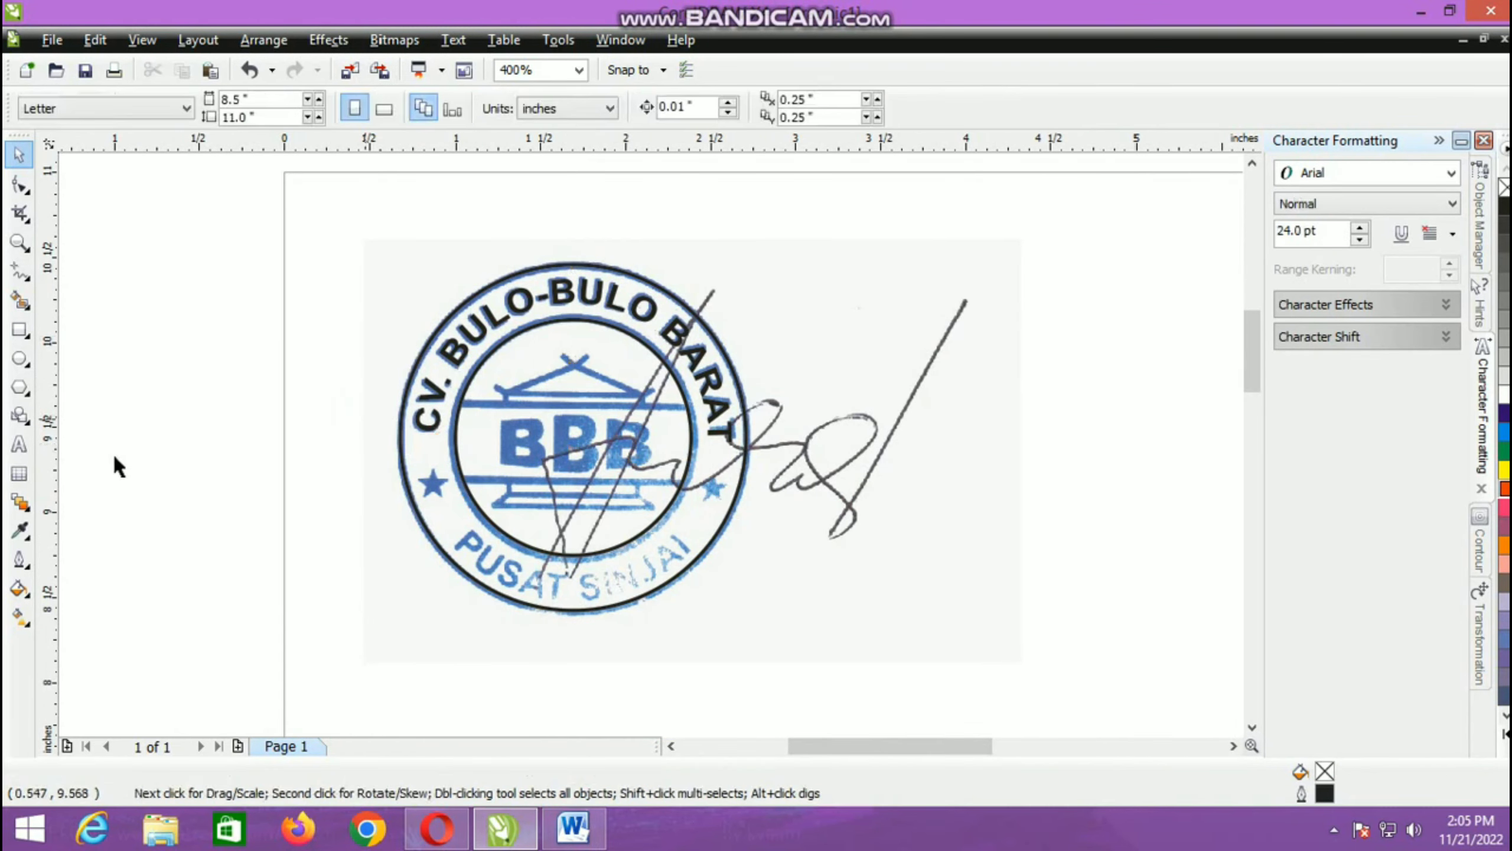
pyautogui.click(18, 448)
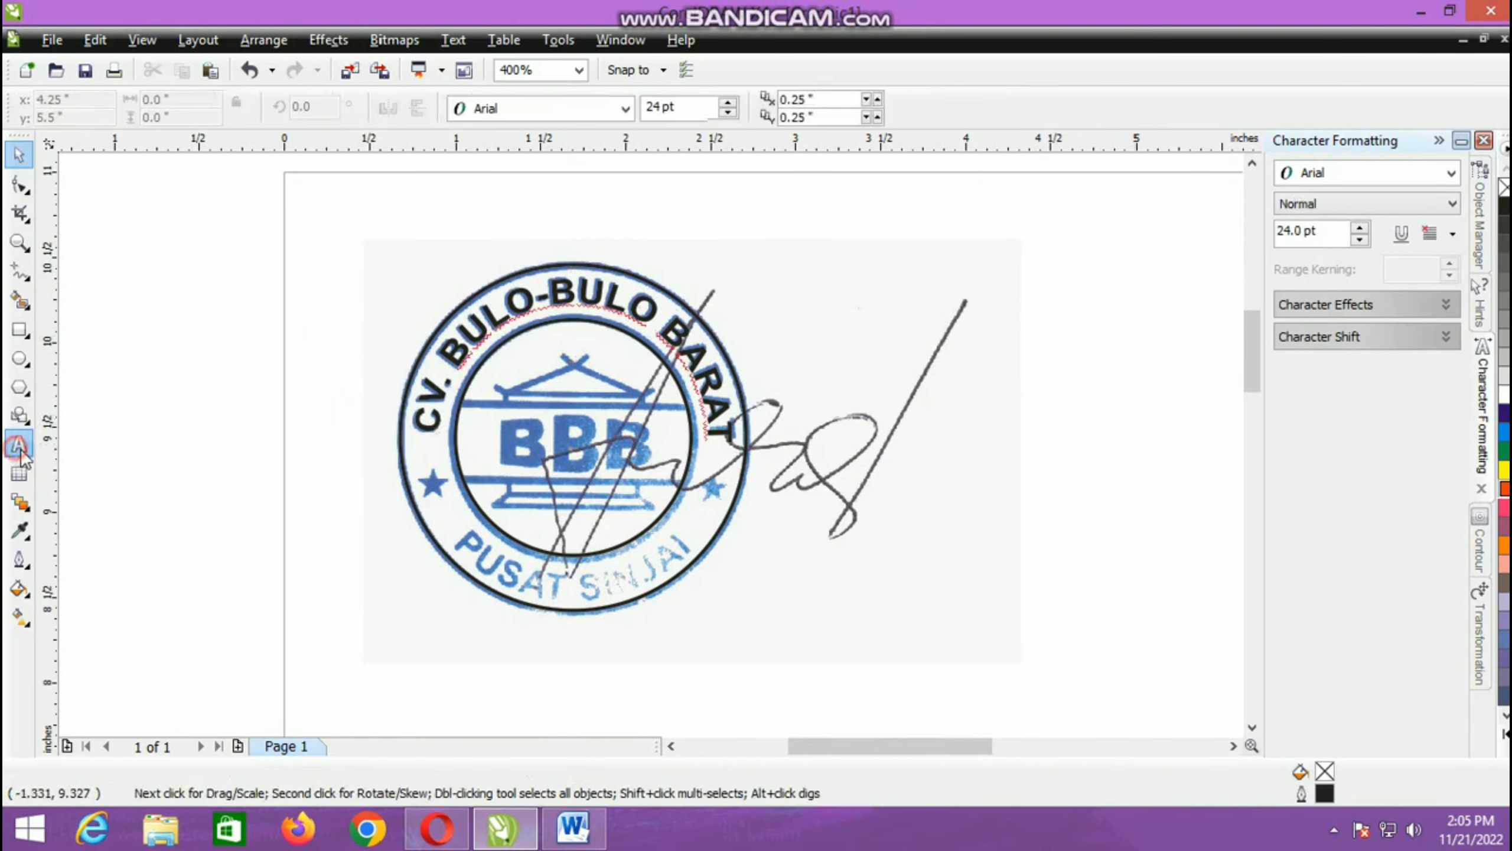
pyautogui.click(422, 420)
pyautogui.hotkey('ctrl', 'a')
pyautogui.hotkey('ctrl', 'c')
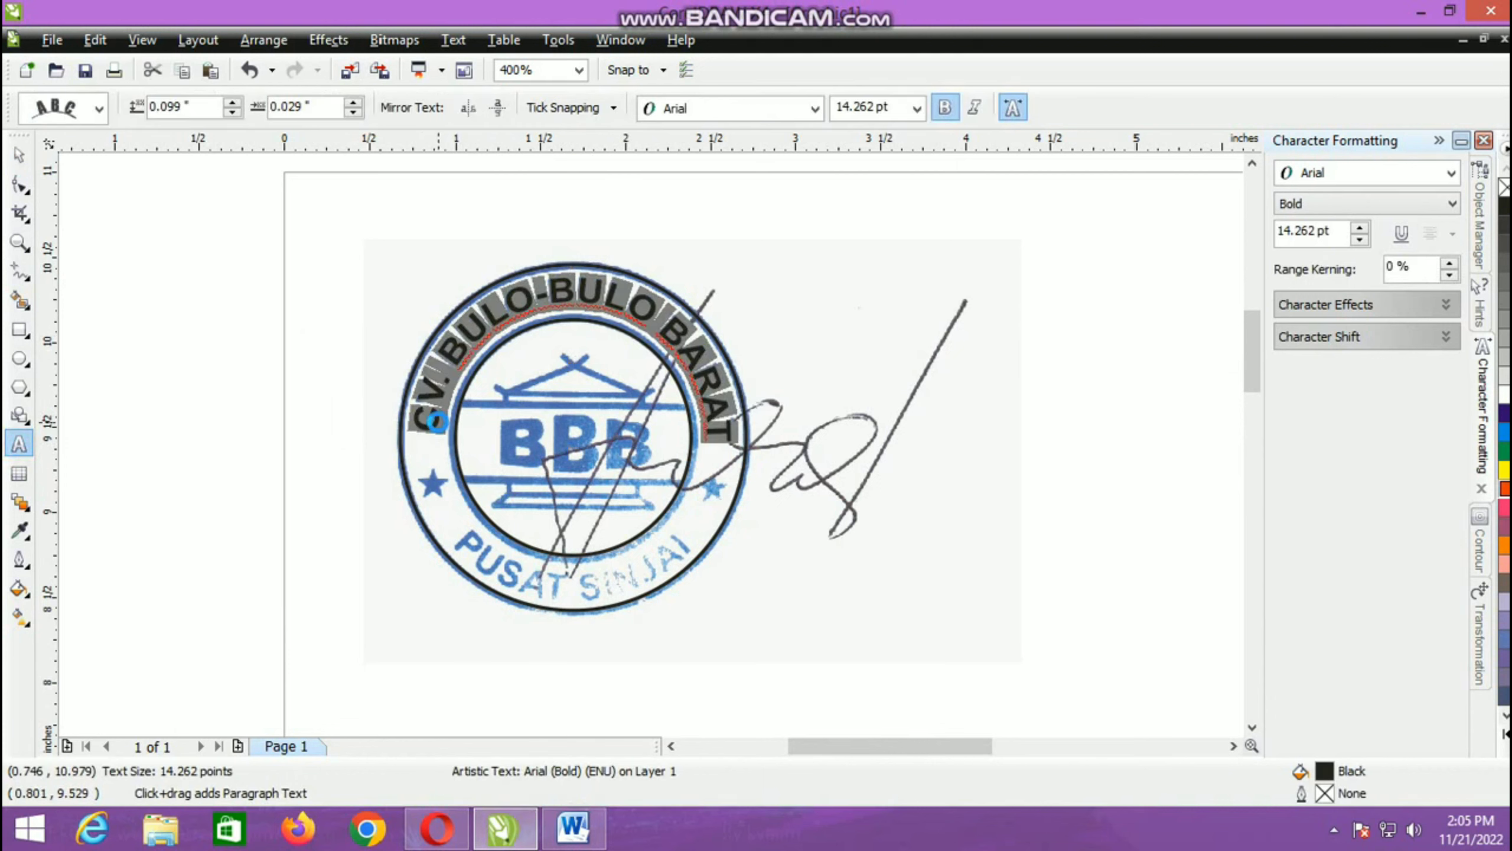
# Step: Paste the copied text as a new text object above the stamp and replace its wording with PUSAT SINJAI
pyautogui.click(377, 203)
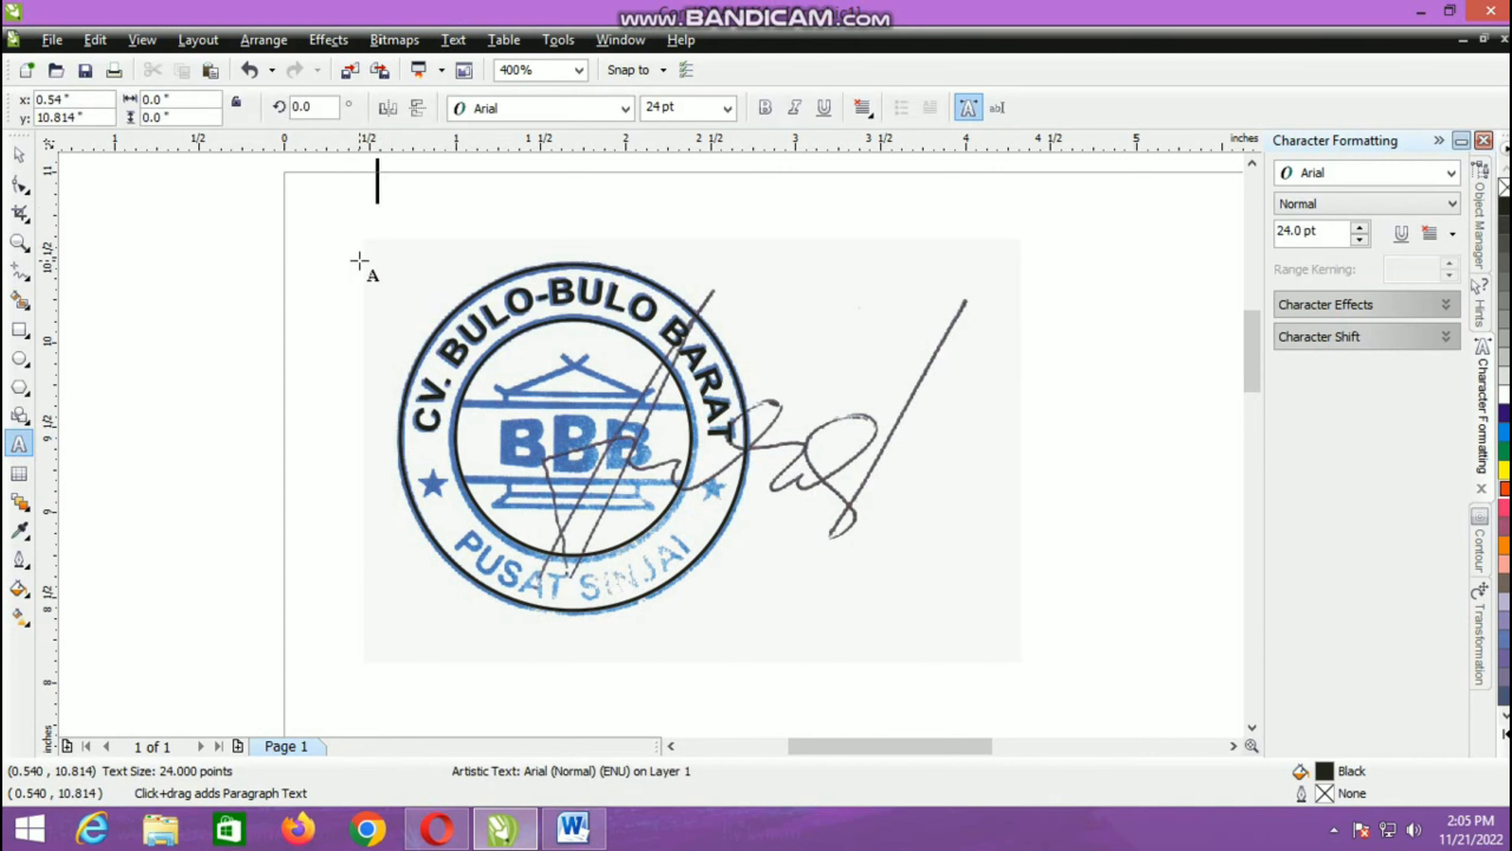
pyautogui.write('A')
pyautogui.hotkey('ctrl', 'a')
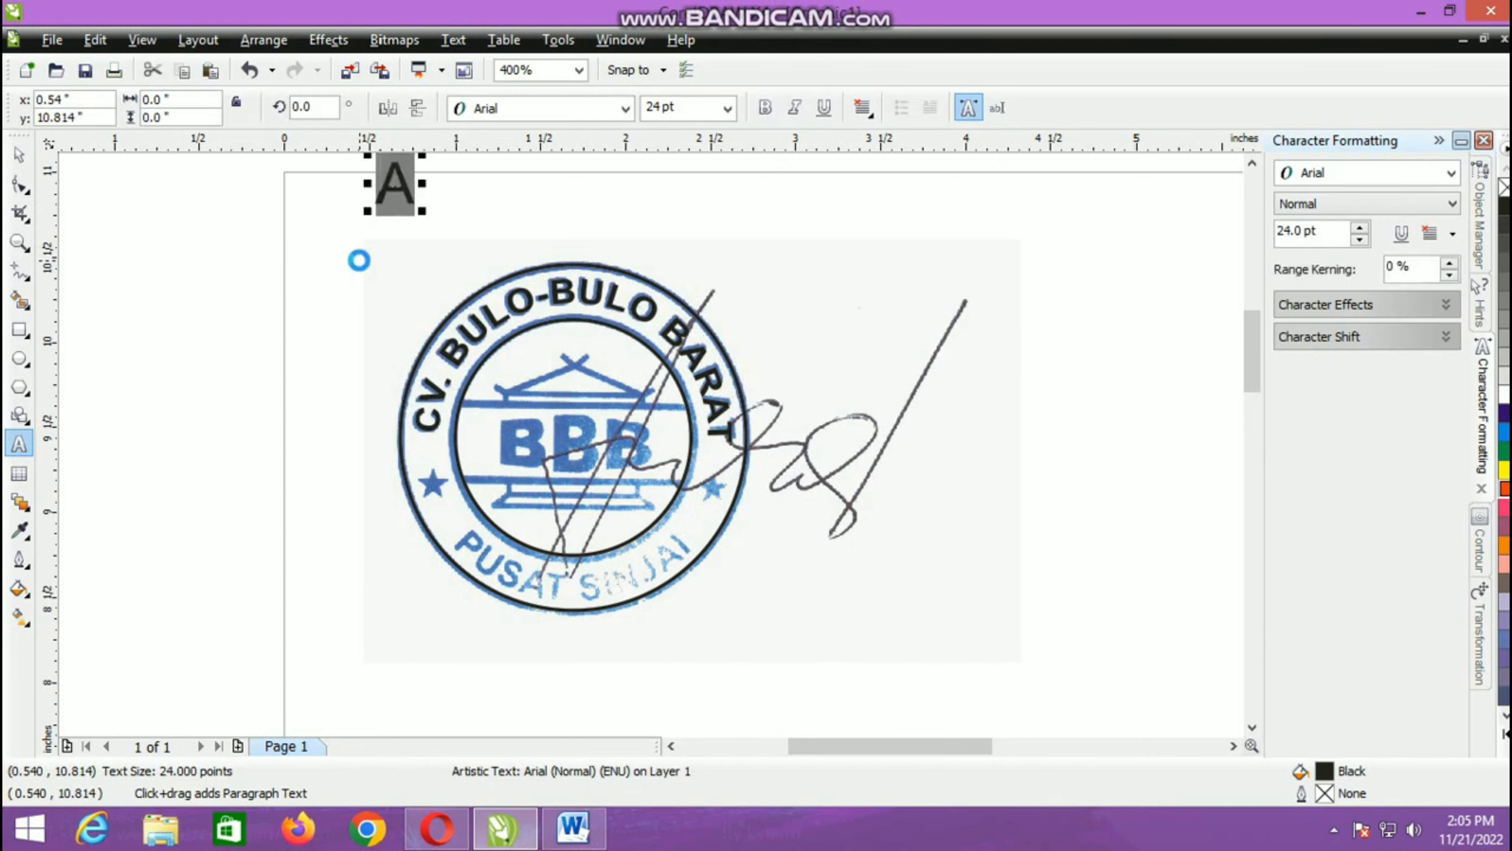
pyautogui.hotkey('ctrl', 'v')
pyautogui.hotkey('ctrl', 'a')
pyautogui.write('P')
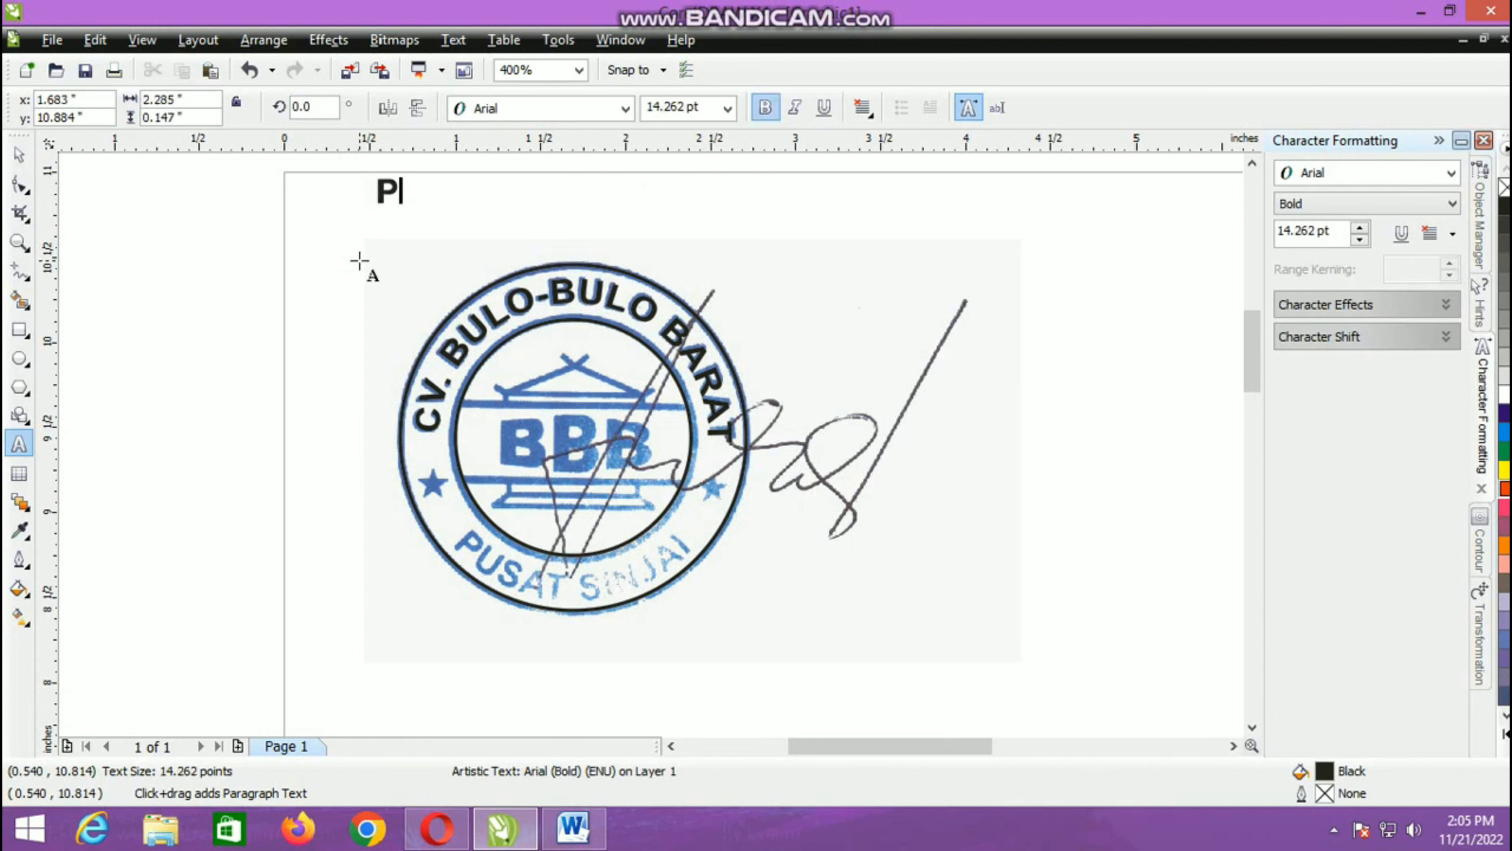
pyautogui.write('USAT ')
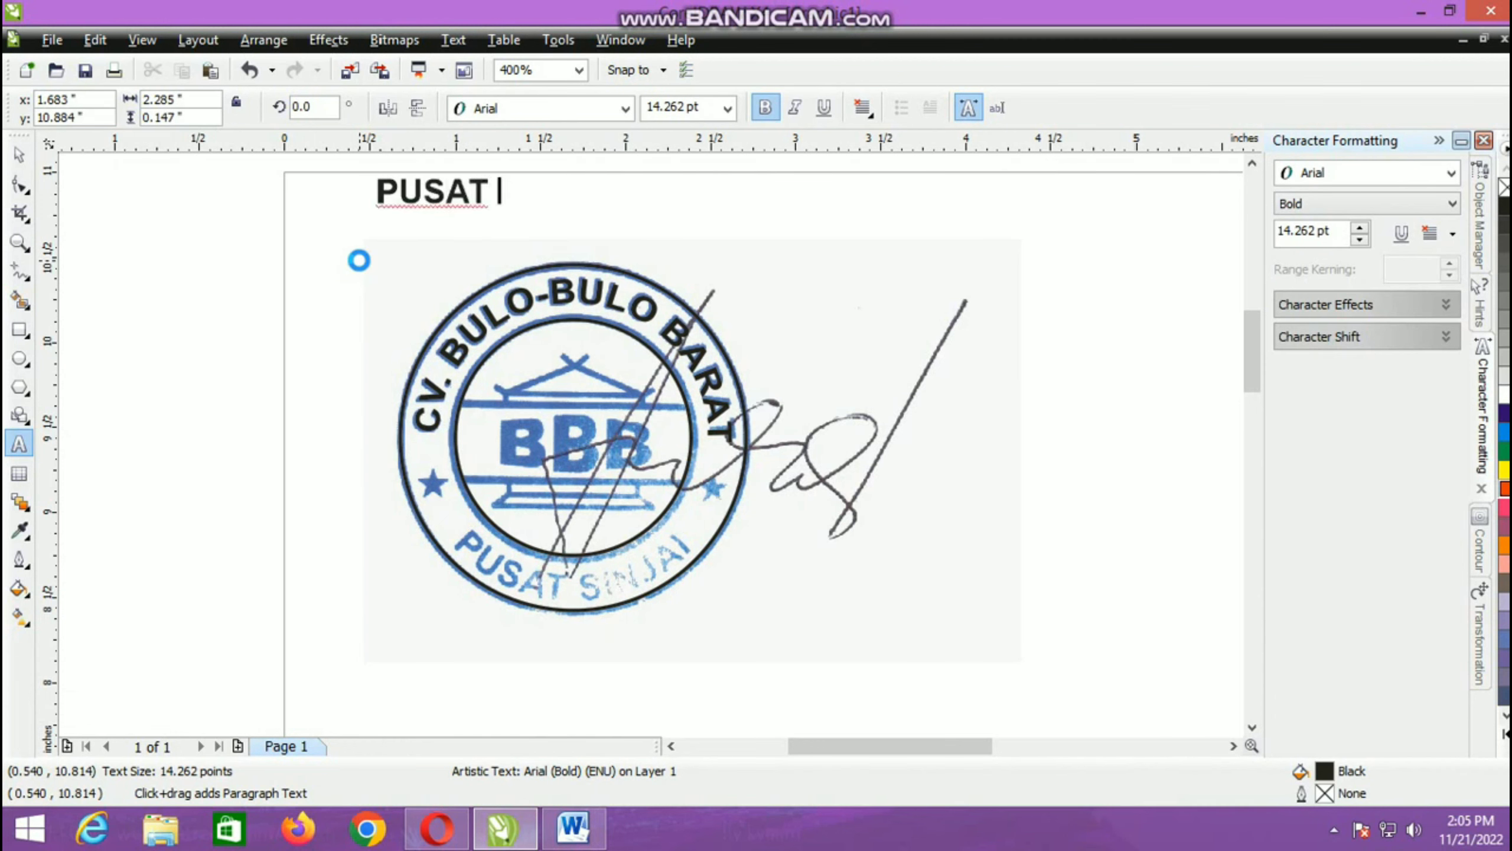
pyautogui.write('SINJAI')
pyautogui.hotkey('ctrl', 'space')
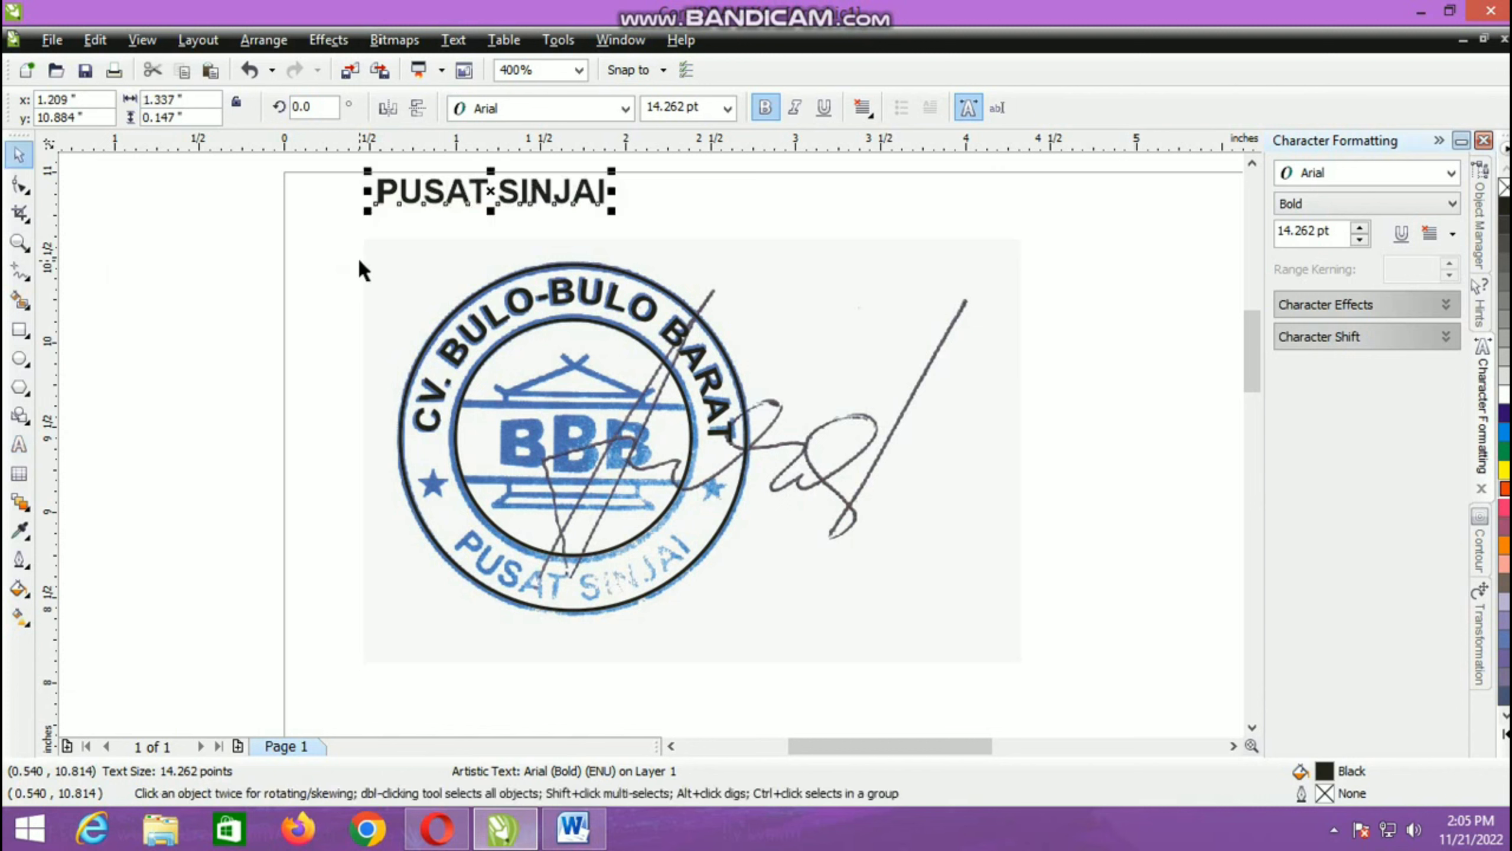
# Step: Fit PUSAT SINJAI to the inner circle, 0.25 in from the path with a 2.965 in offset, and mirror it to read upright
pyautogui.keyDown('shift'); pyautogui.click(485, 524); pyautogui.keyUp('shift')
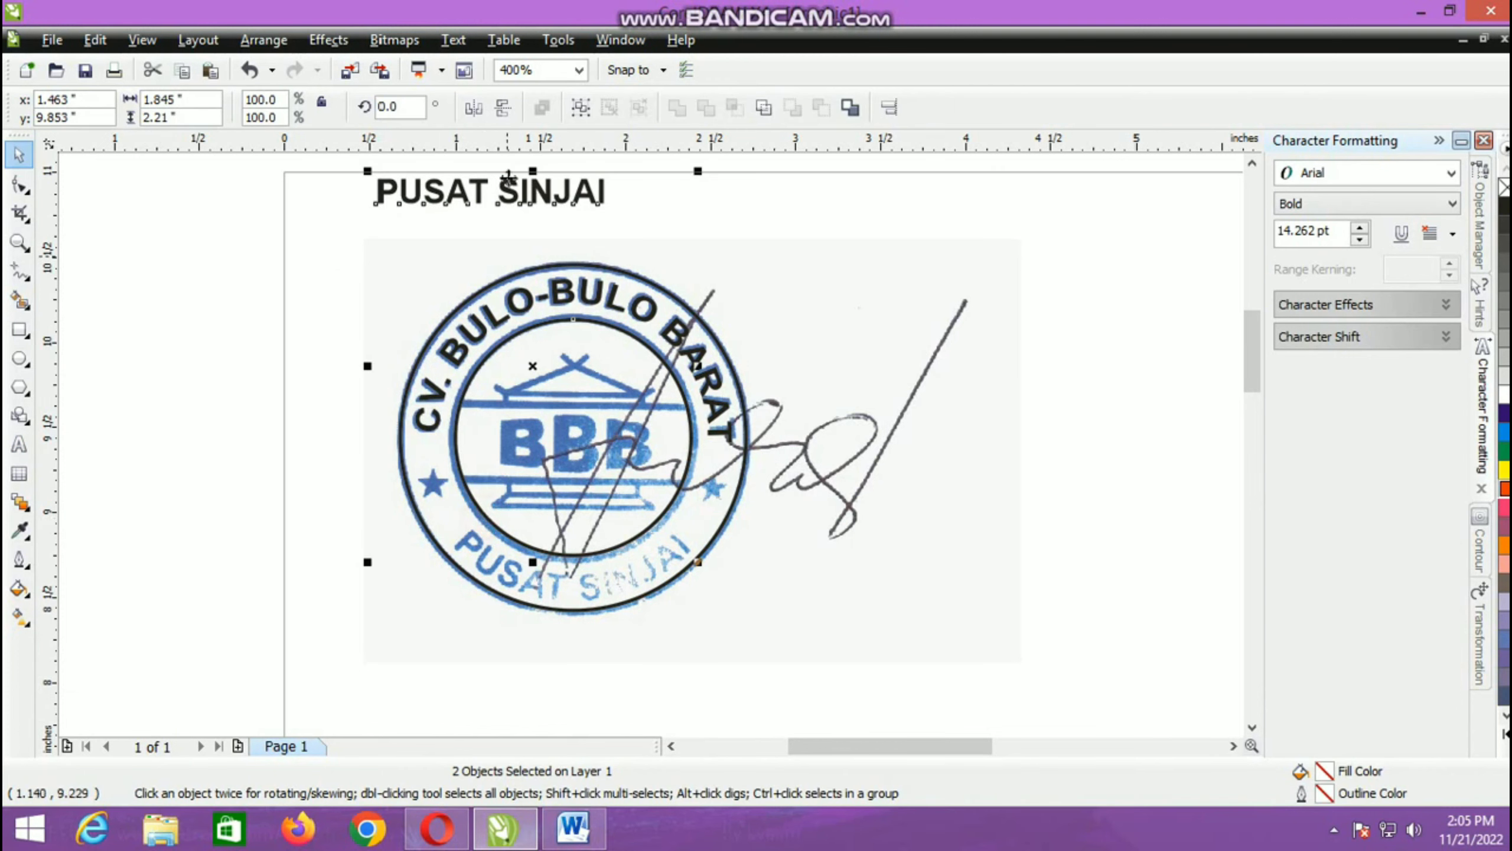
pyautogui.click(452, 40)
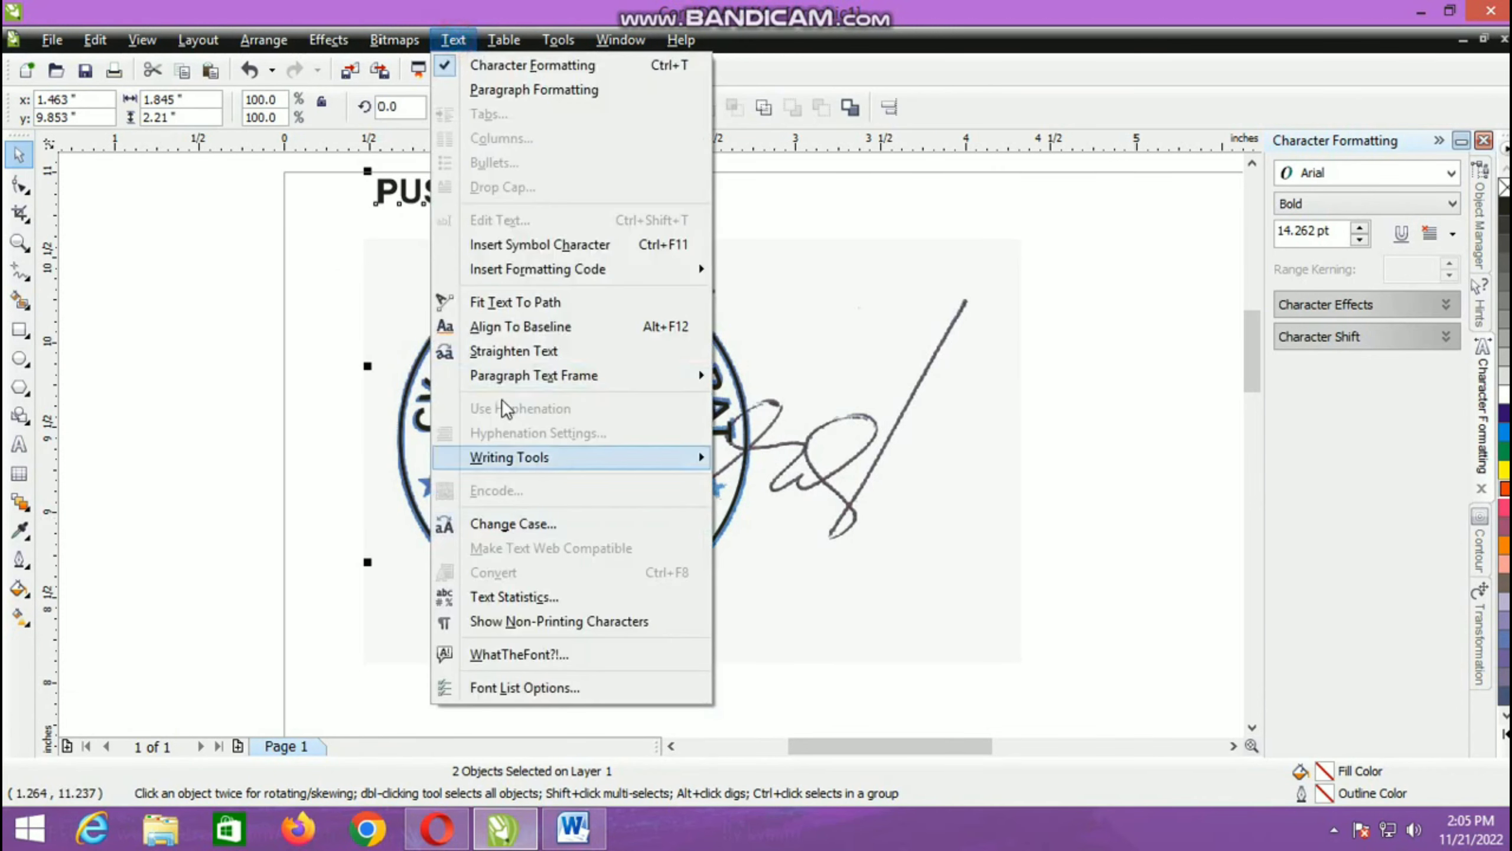
pyautogui.click(477, 302)
pyautogui.moveTo(488, 375); pyautogui.dragTo(687, 590)
pyautogui.scroll(2, 690, 596)
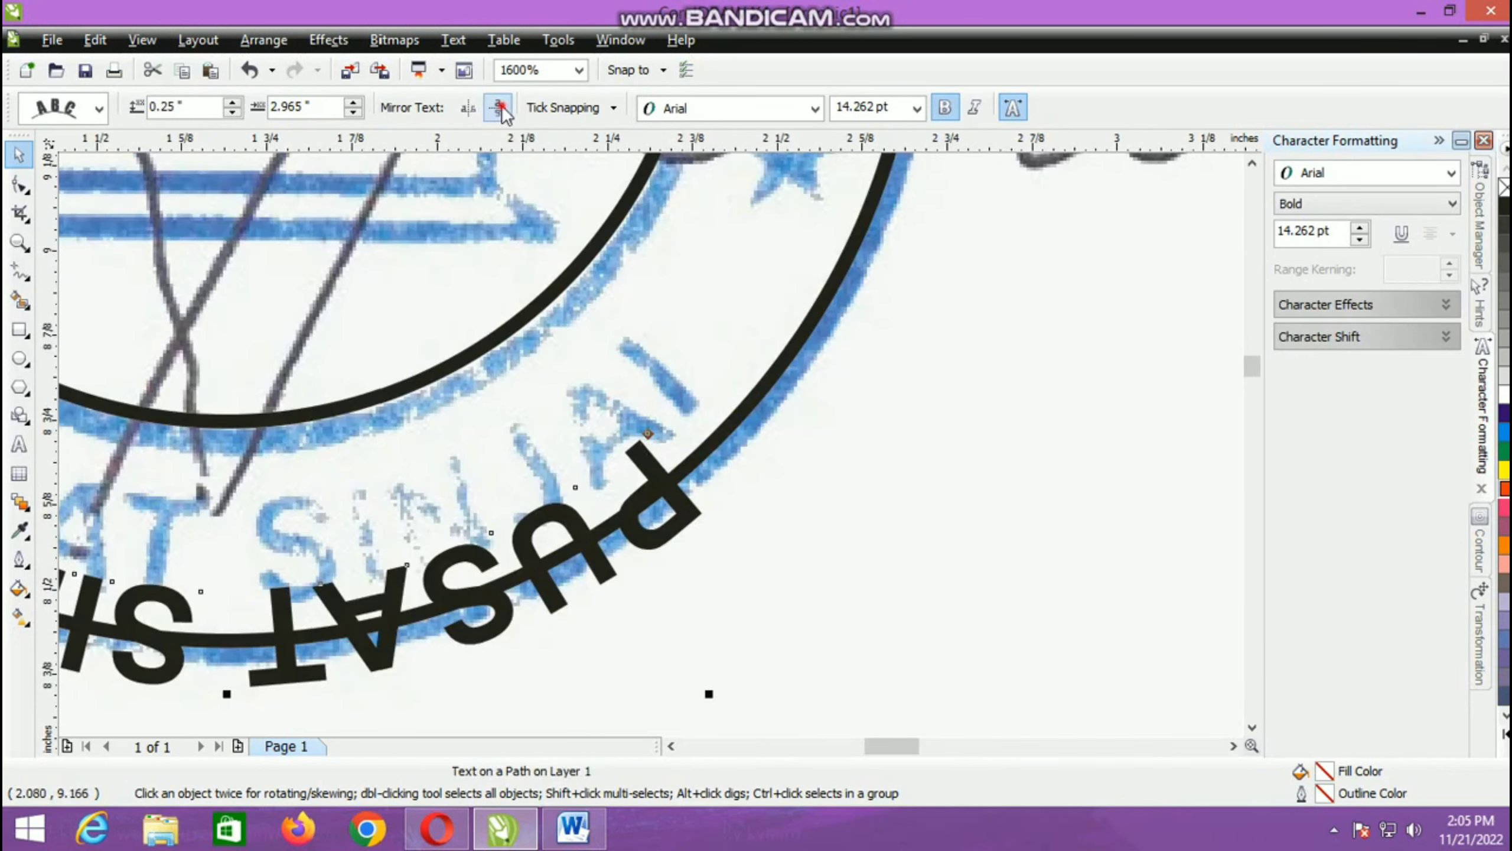
pyautogui.click(499, 108)
pyautogui.scroll(-2, 547, 540)
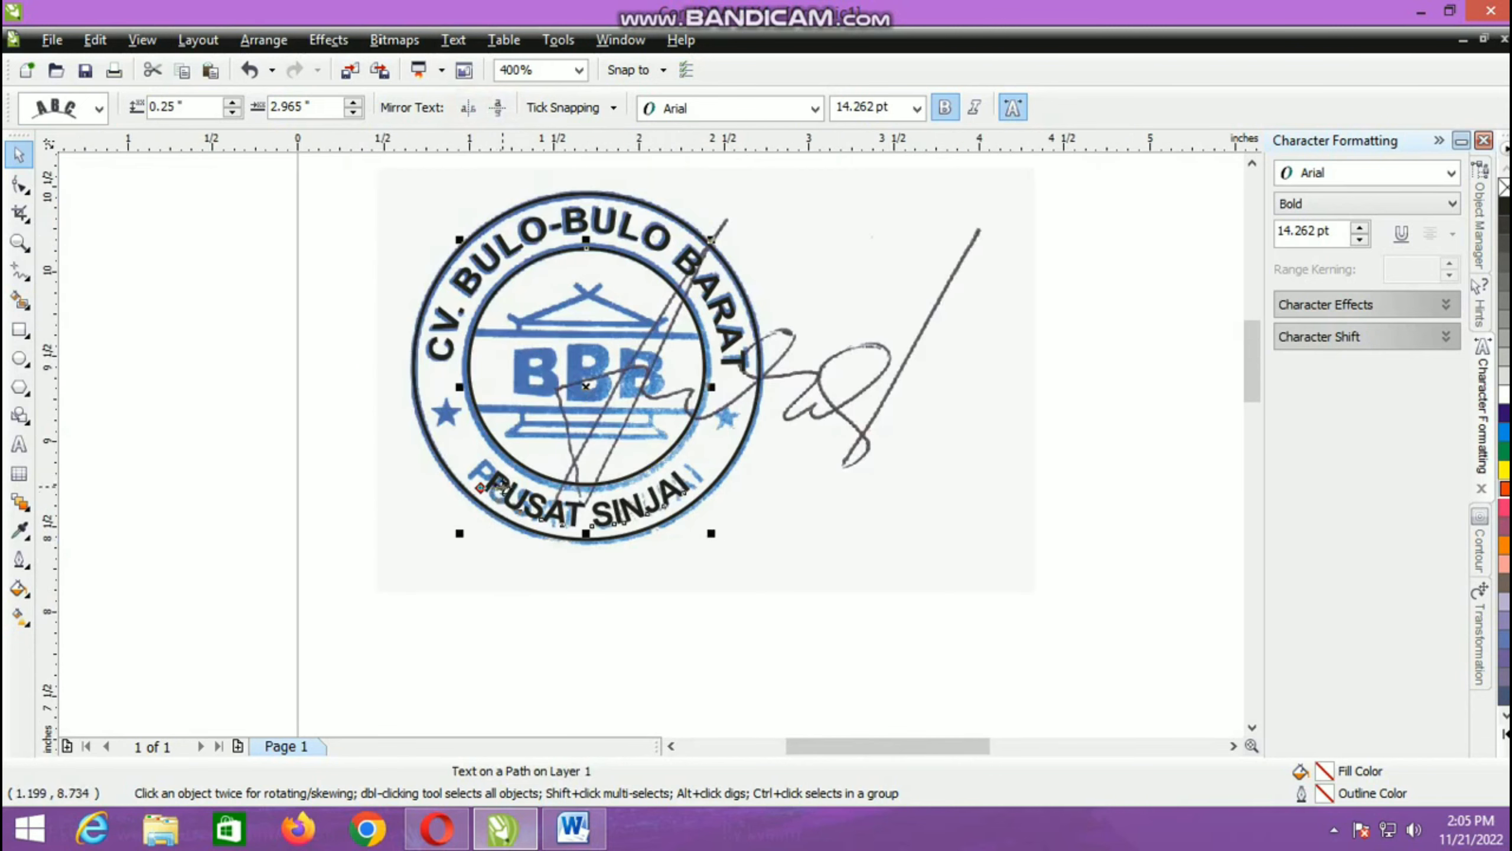
# Step: Set the range kerning of all the PUSAT SINJAI text to 35 % to match the scanned lettering
pyautogui.scroll(1, 354, 528)
pyautogui.click(19, 443)
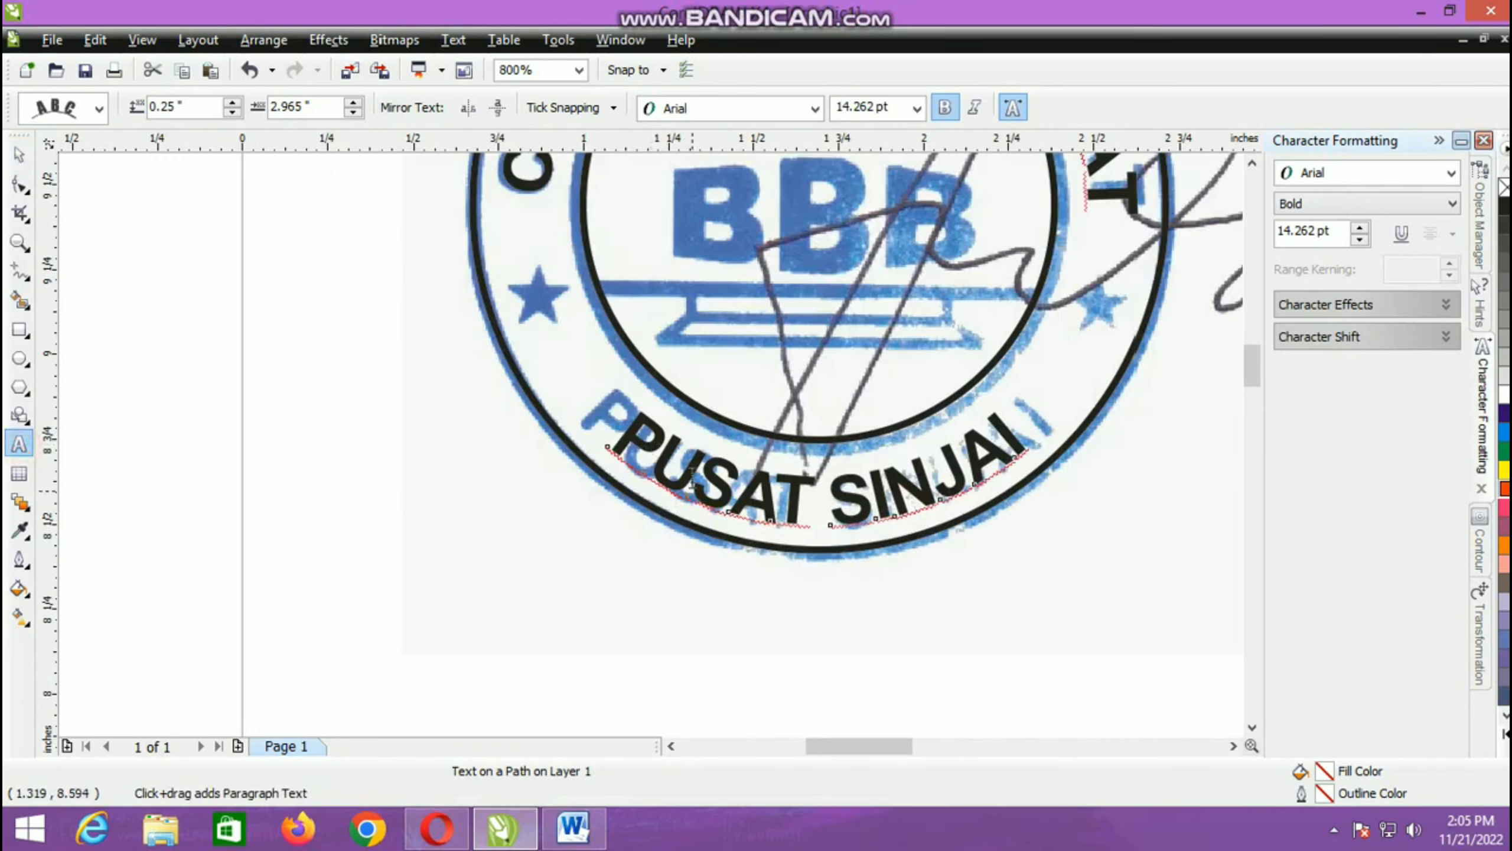
pyautogui.click(691, 477)
pyautogui.hotkey('ctrl', 'a')
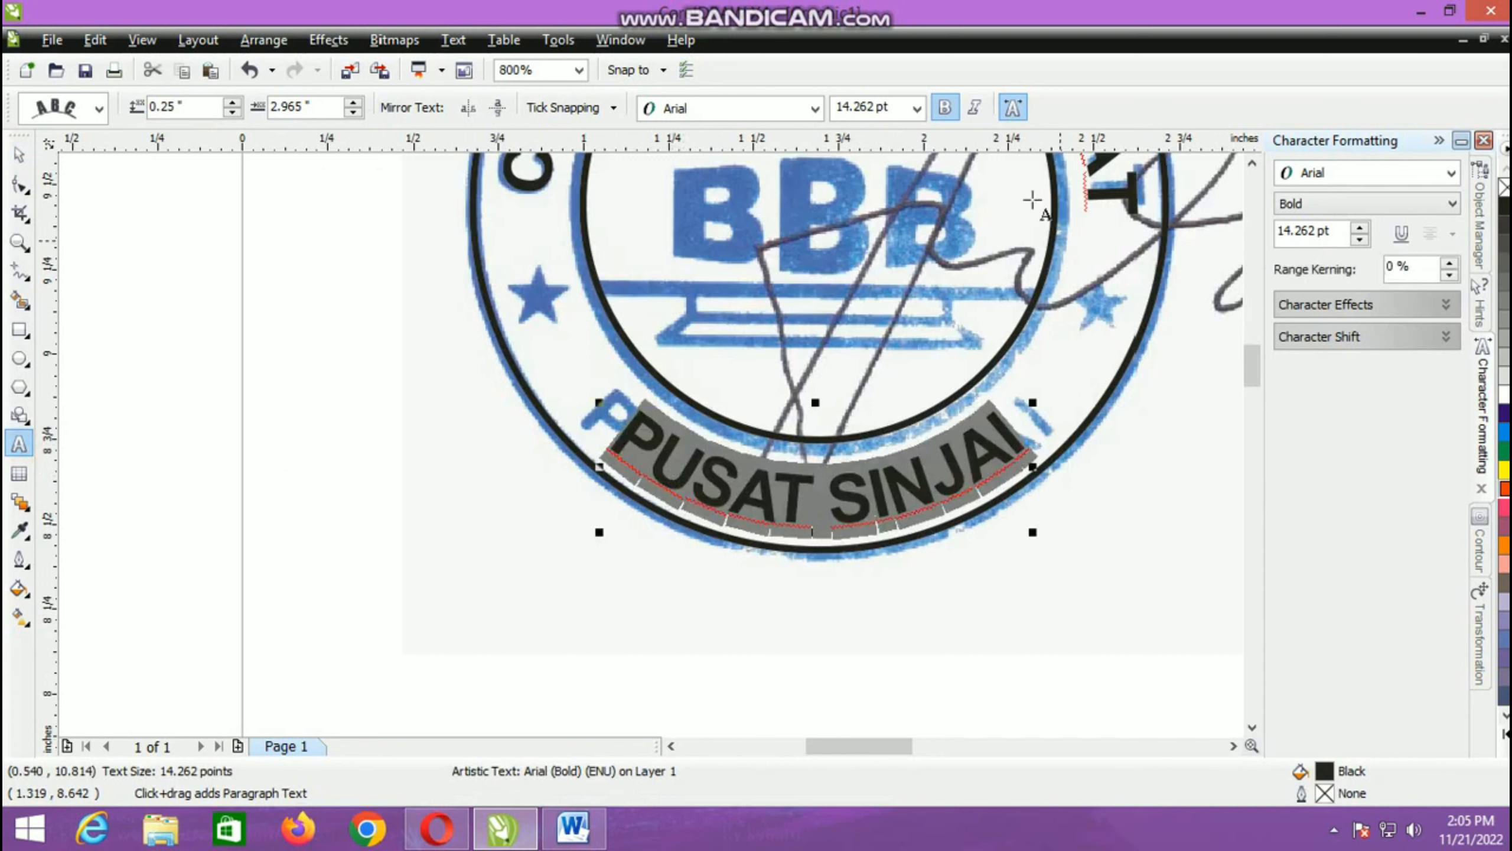
pyautogui.click(1449, 264)
pyautogui.click(1449, 264)
pyautogui.click(1449, 264)
pyautogui.click(1449, 264)
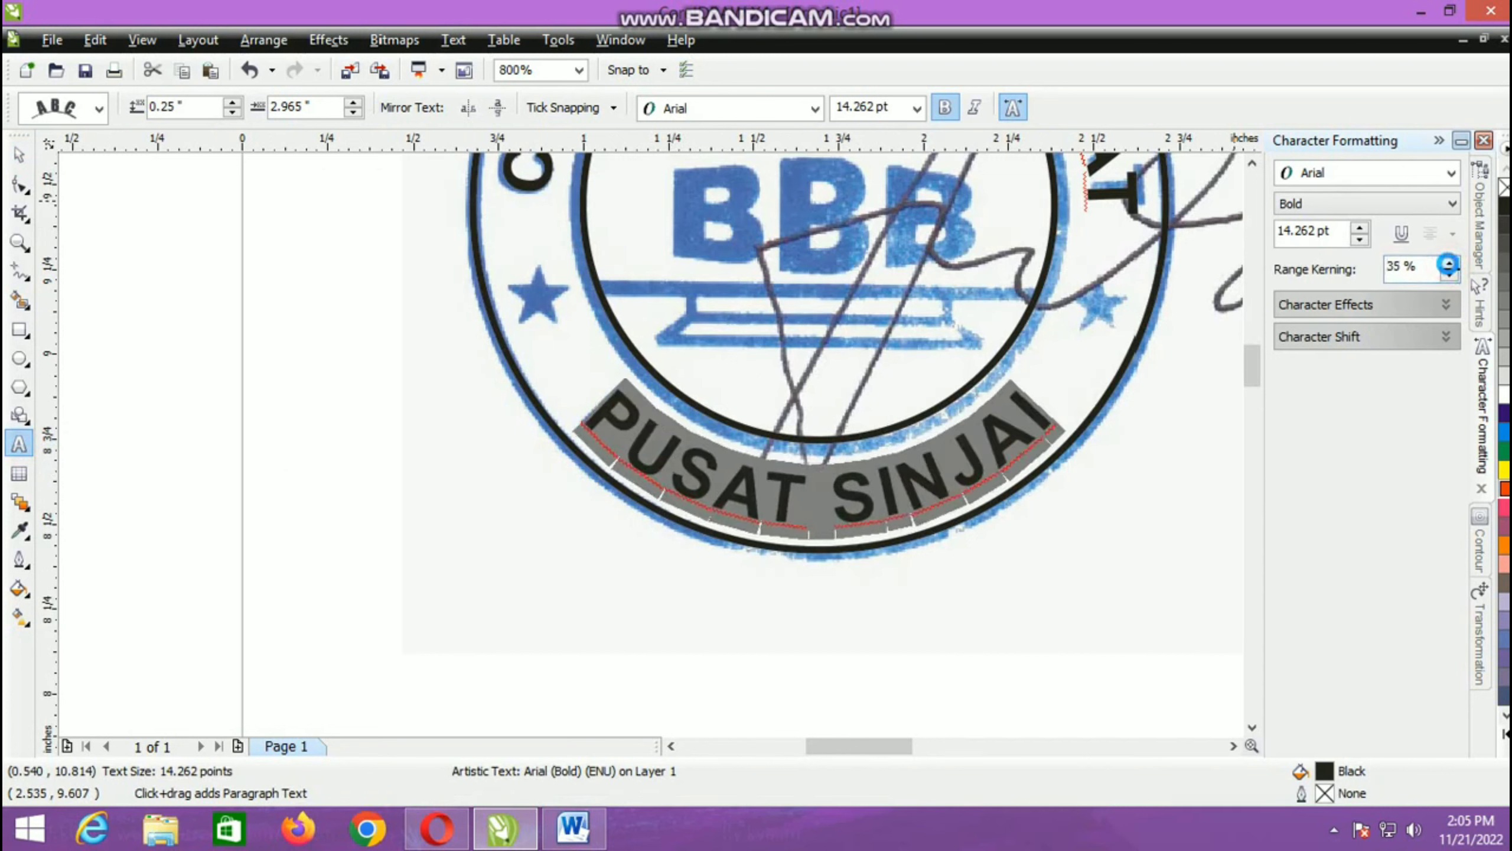
pyautogui.click(1449, 264)
pyautogui.hotkey('ctrl', 'space')
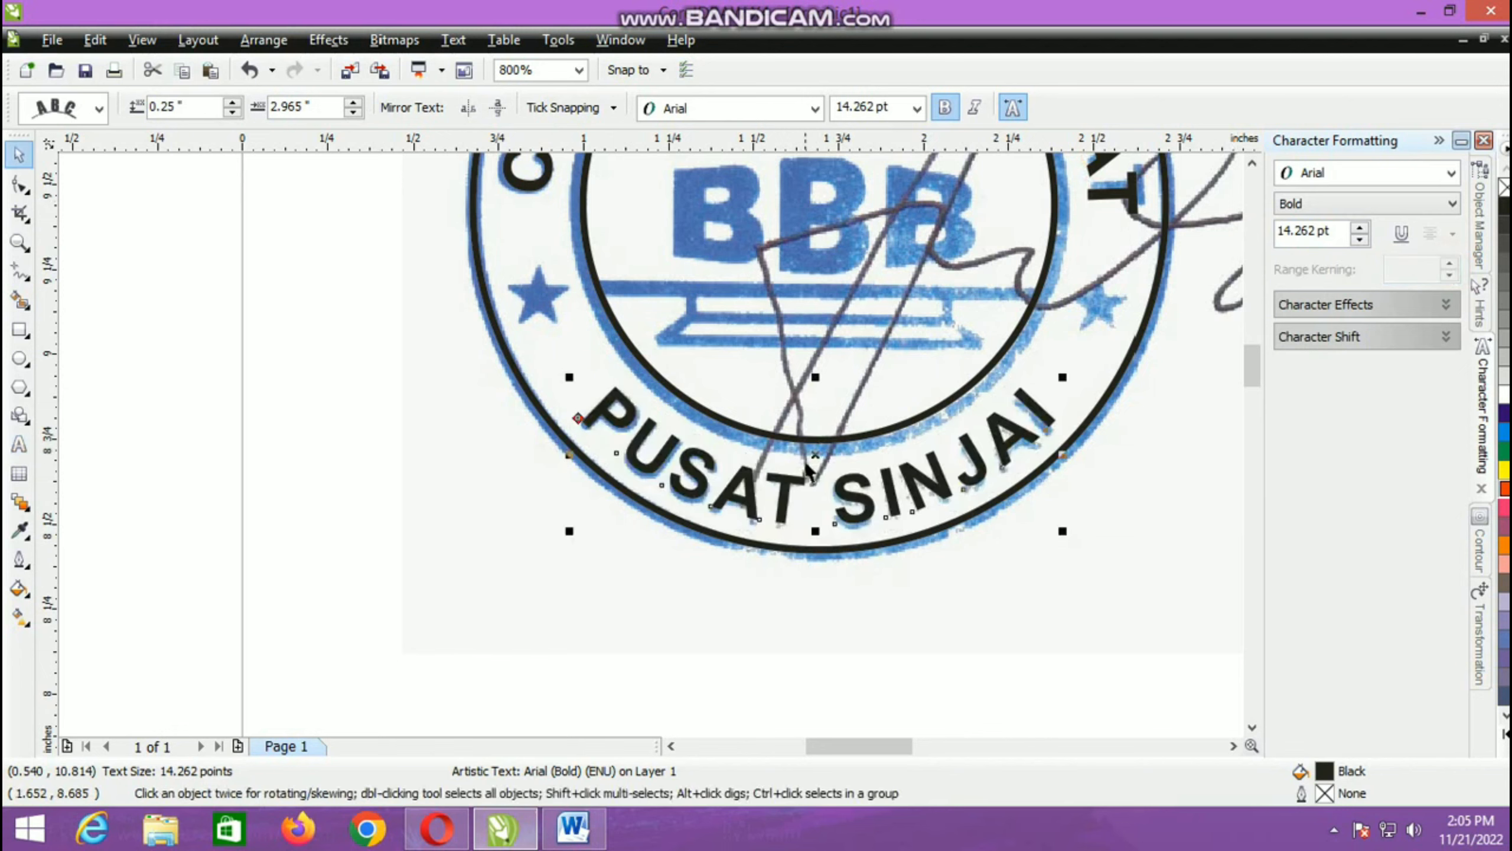
# Step: Draw a five-pointed star about 0.186 in wide and 0.177 in high over the stamp's left star
pyautogui.scroll(-1, 808, 471)
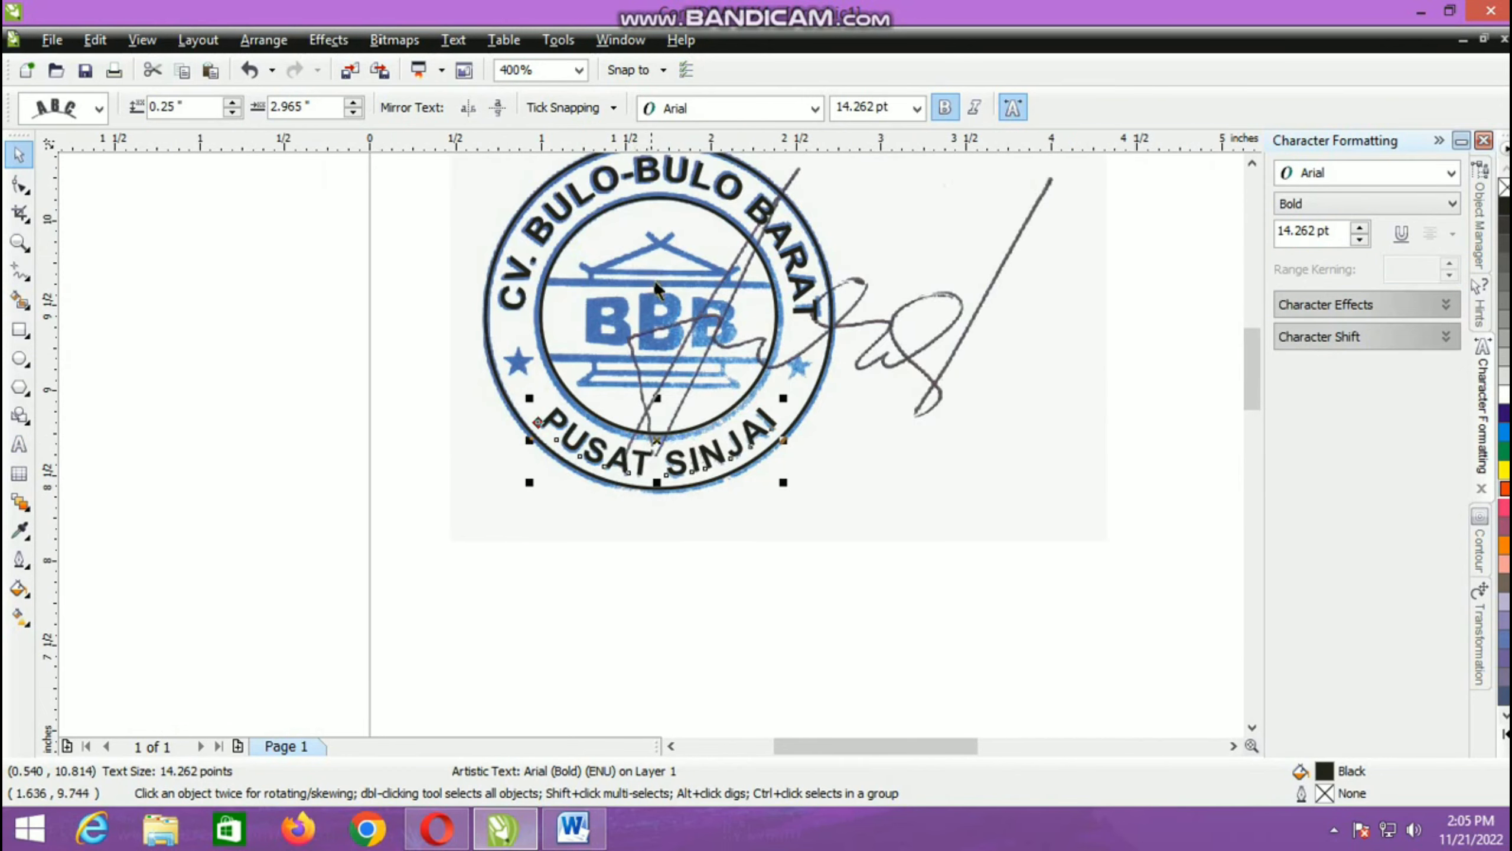
pyautogui.scroll(1, 656, 280)
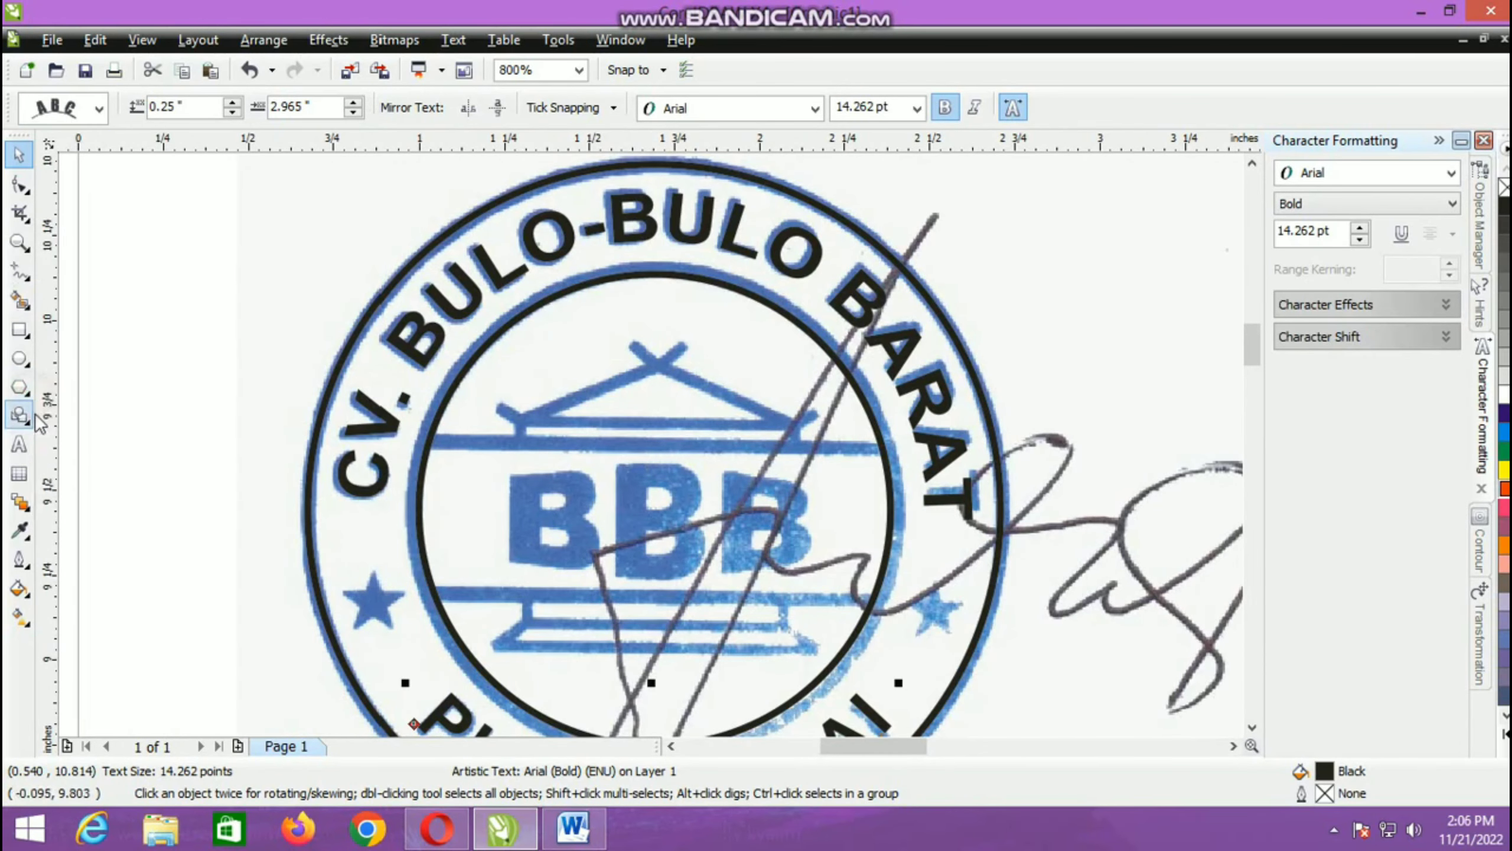
pyautogui.click(25, 418)
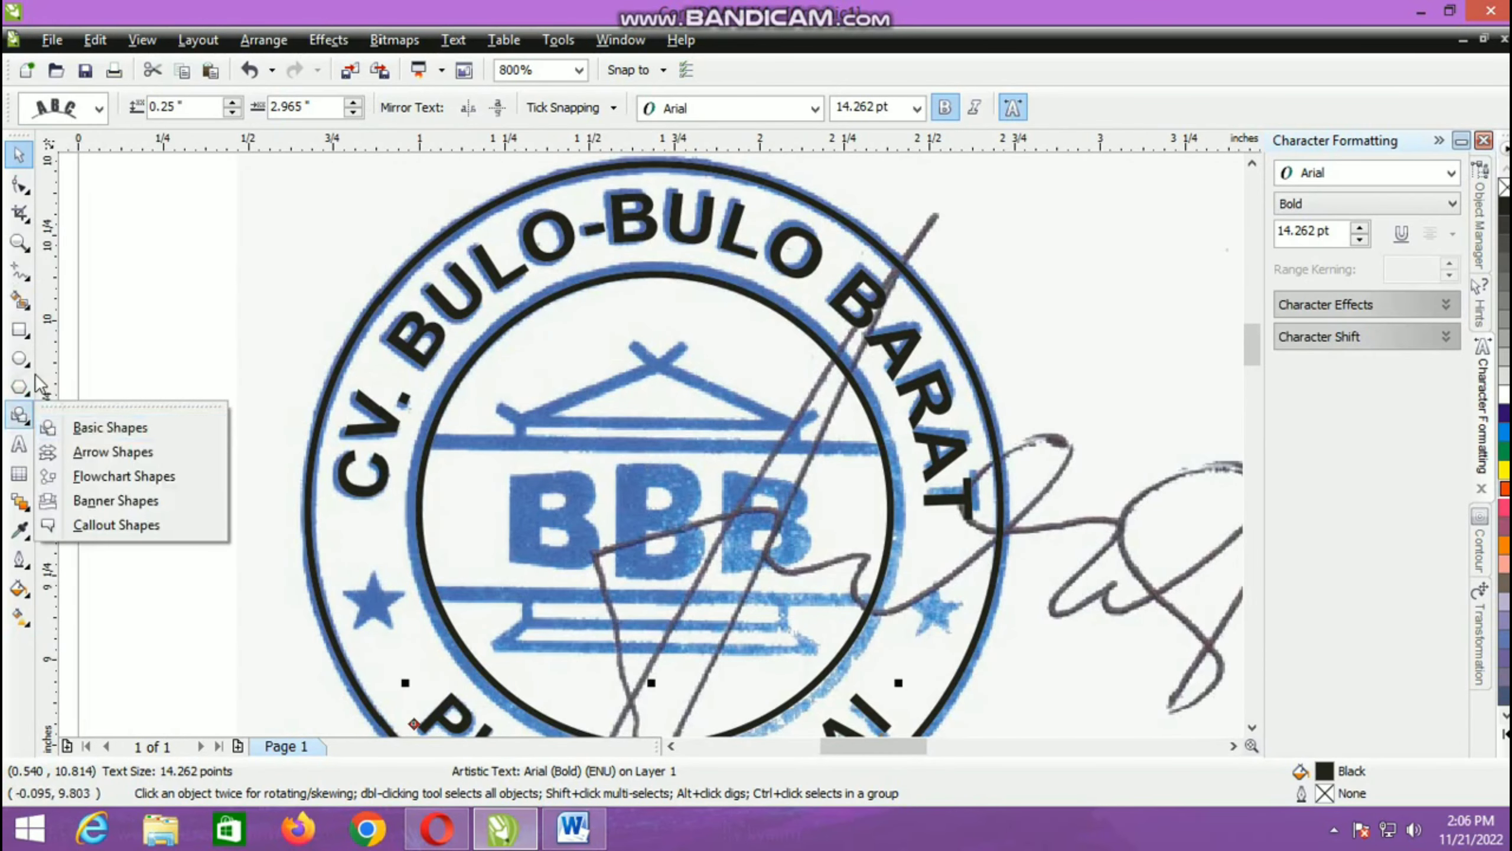
pyautogui.click(27, 392)
pyautogui.click(59, 420)
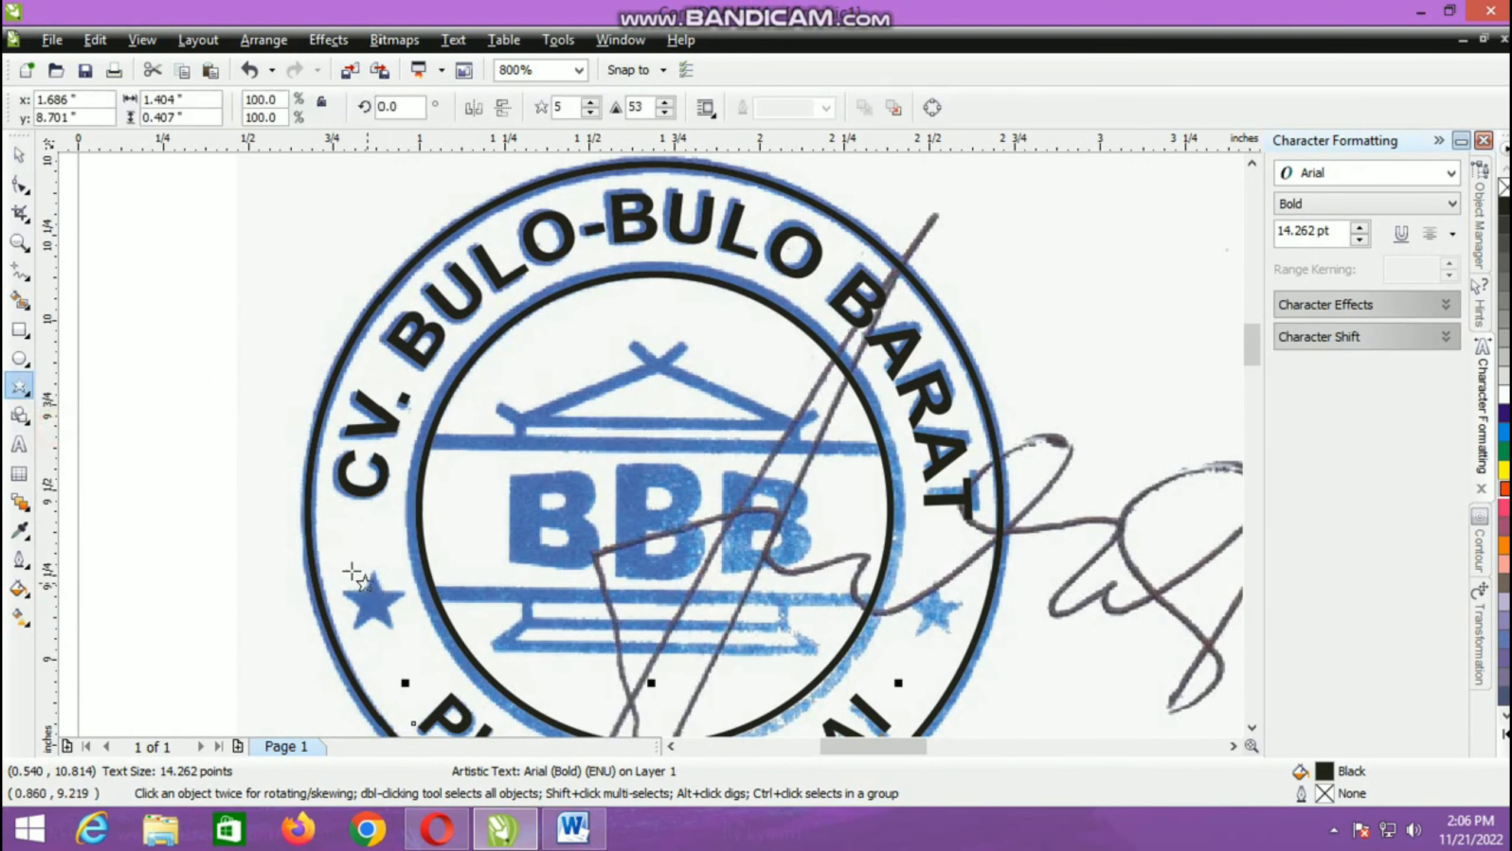
pyautogui.moveTo(345, 565); pyautogui.dragTo(373, 632)
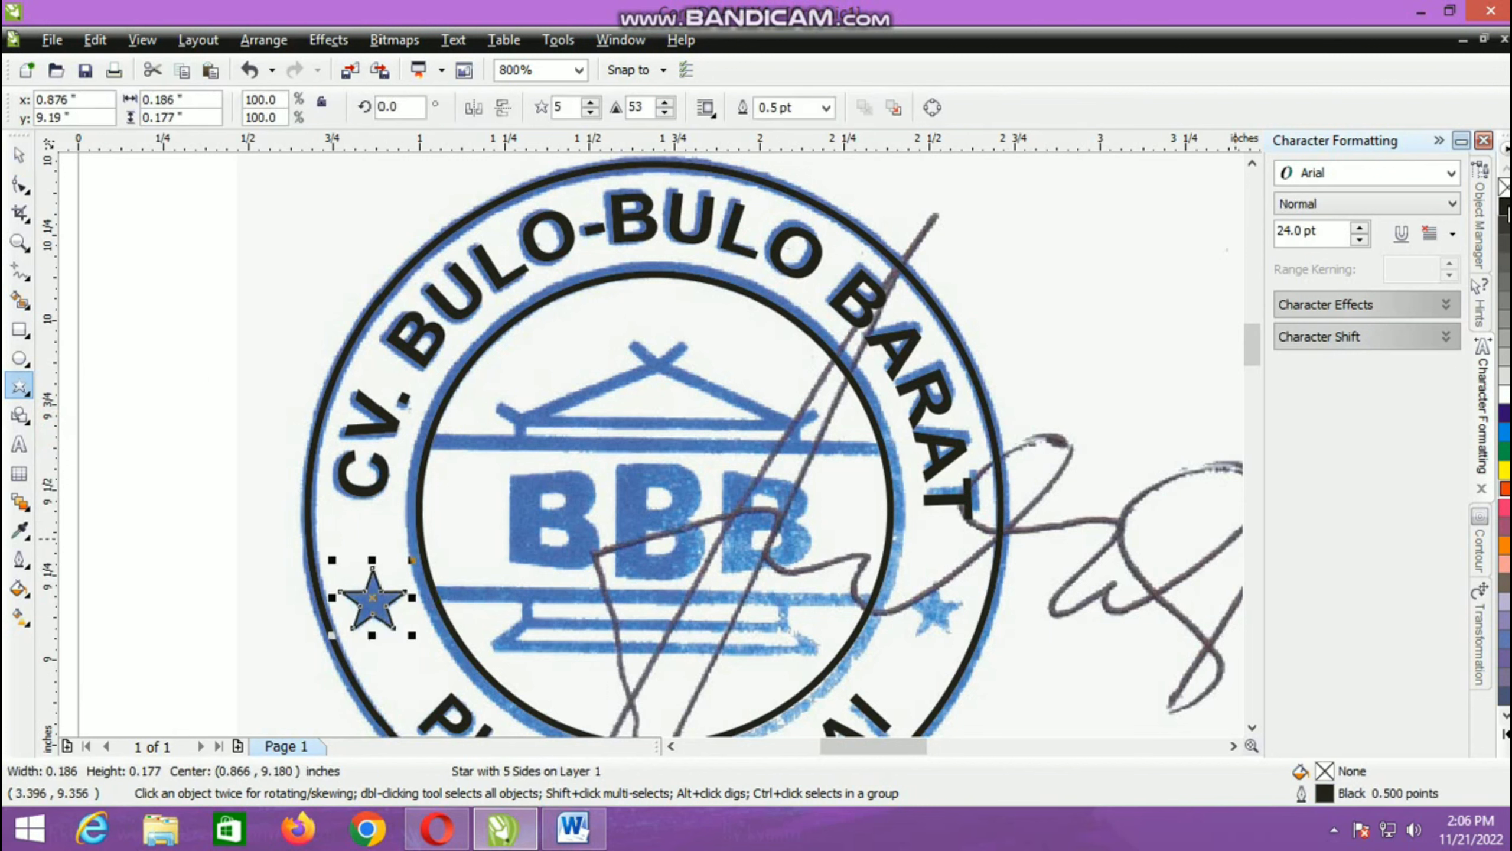
# Step: Fill the star with black and place a level copy of it over the stamp's right star
pyautogui.click(1504, 209)
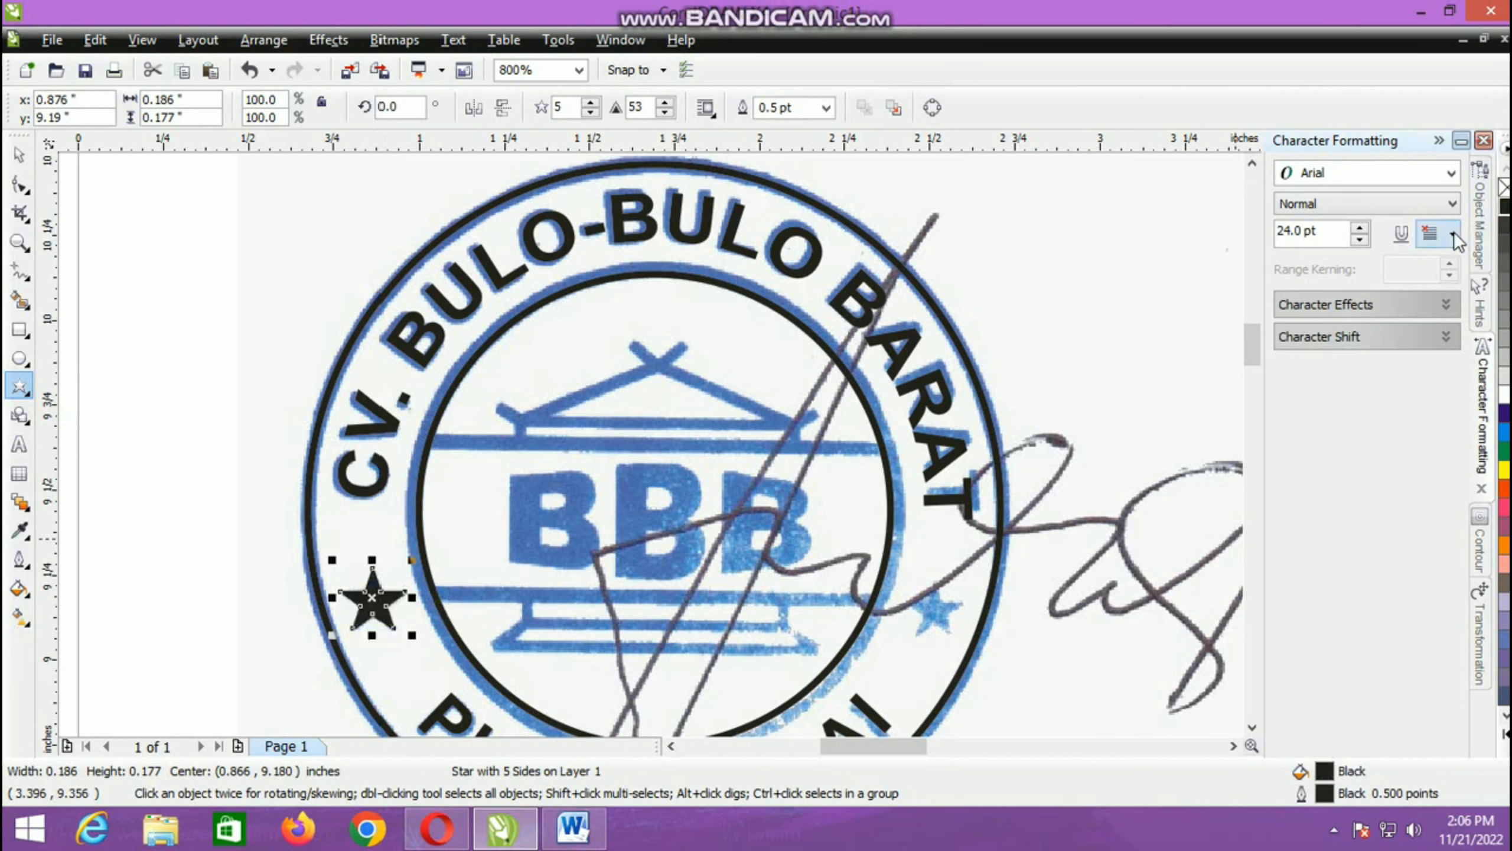
pyautogui.moveTo(374, 600); pyautogui.dragTo(940, 637)
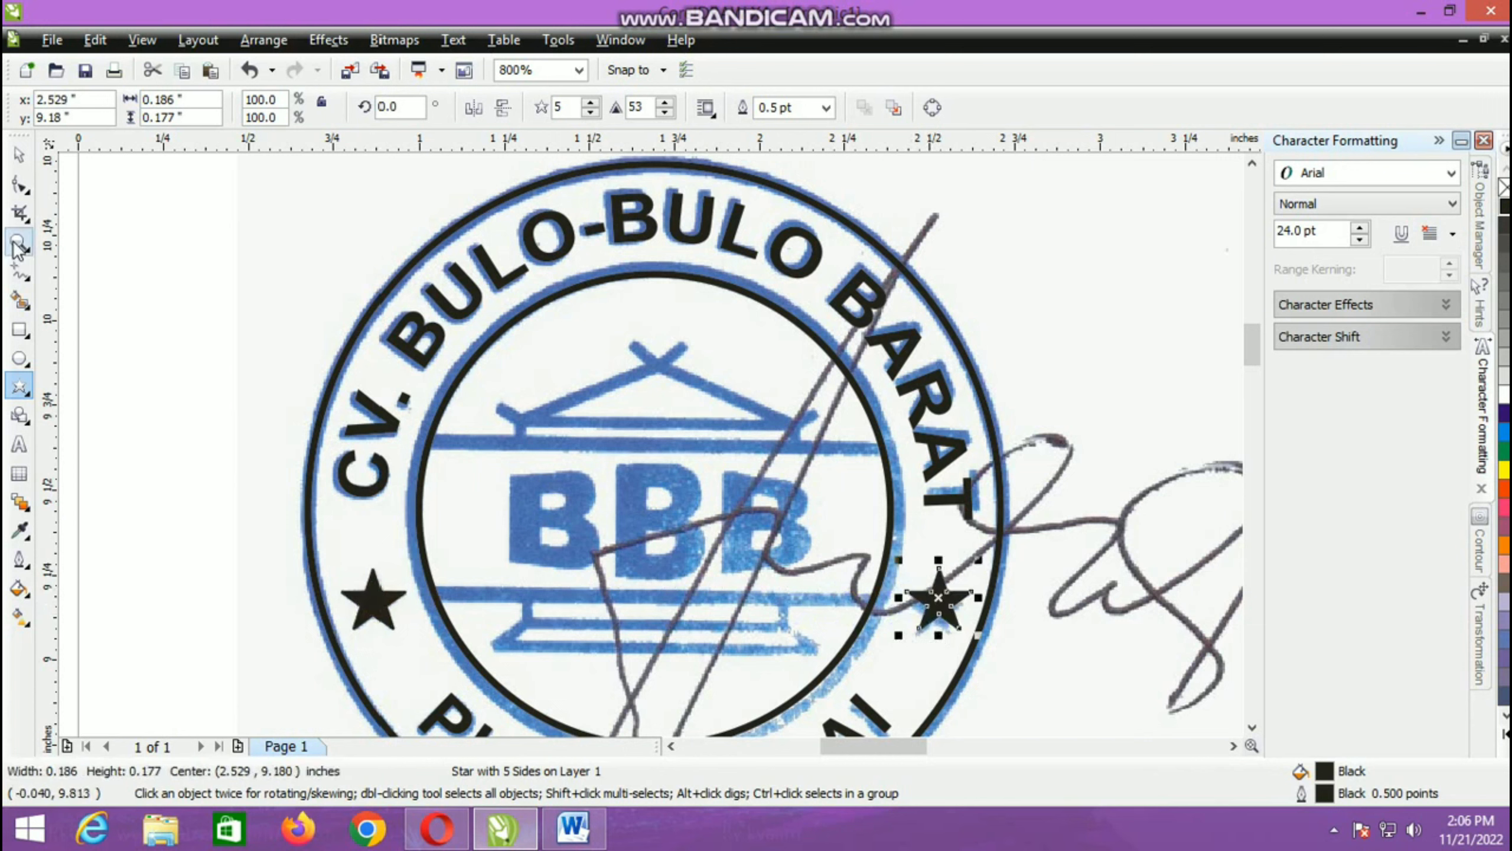
# Step: Draw a horizontal Pen line about 1.329 in long across the inner circle along the emblem's upper bar, with a 1.5 pt outline
pyautogui.click(30, 281)
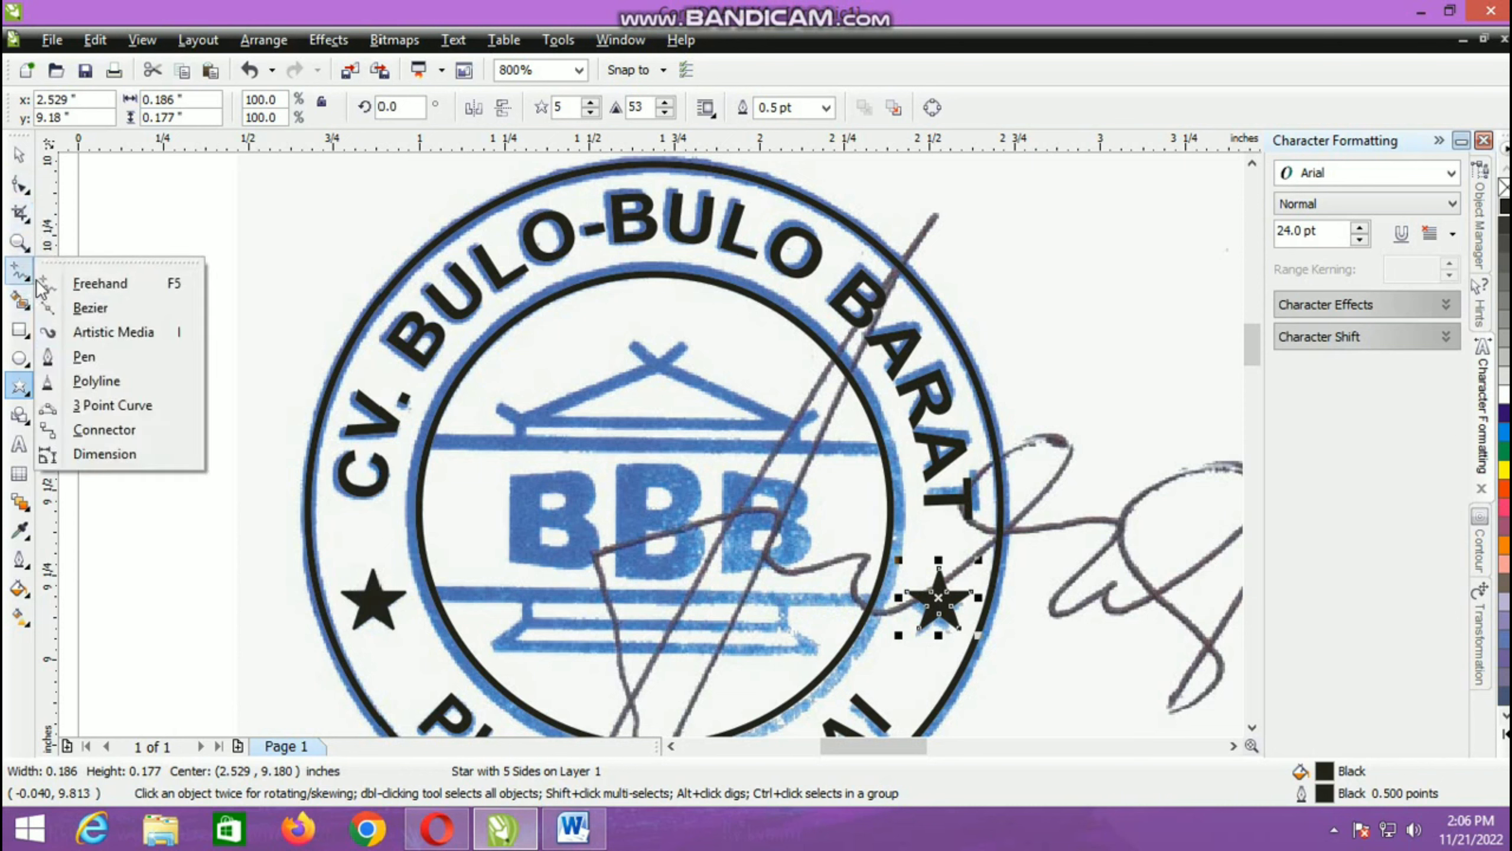
pyautogui.click(83, 357)
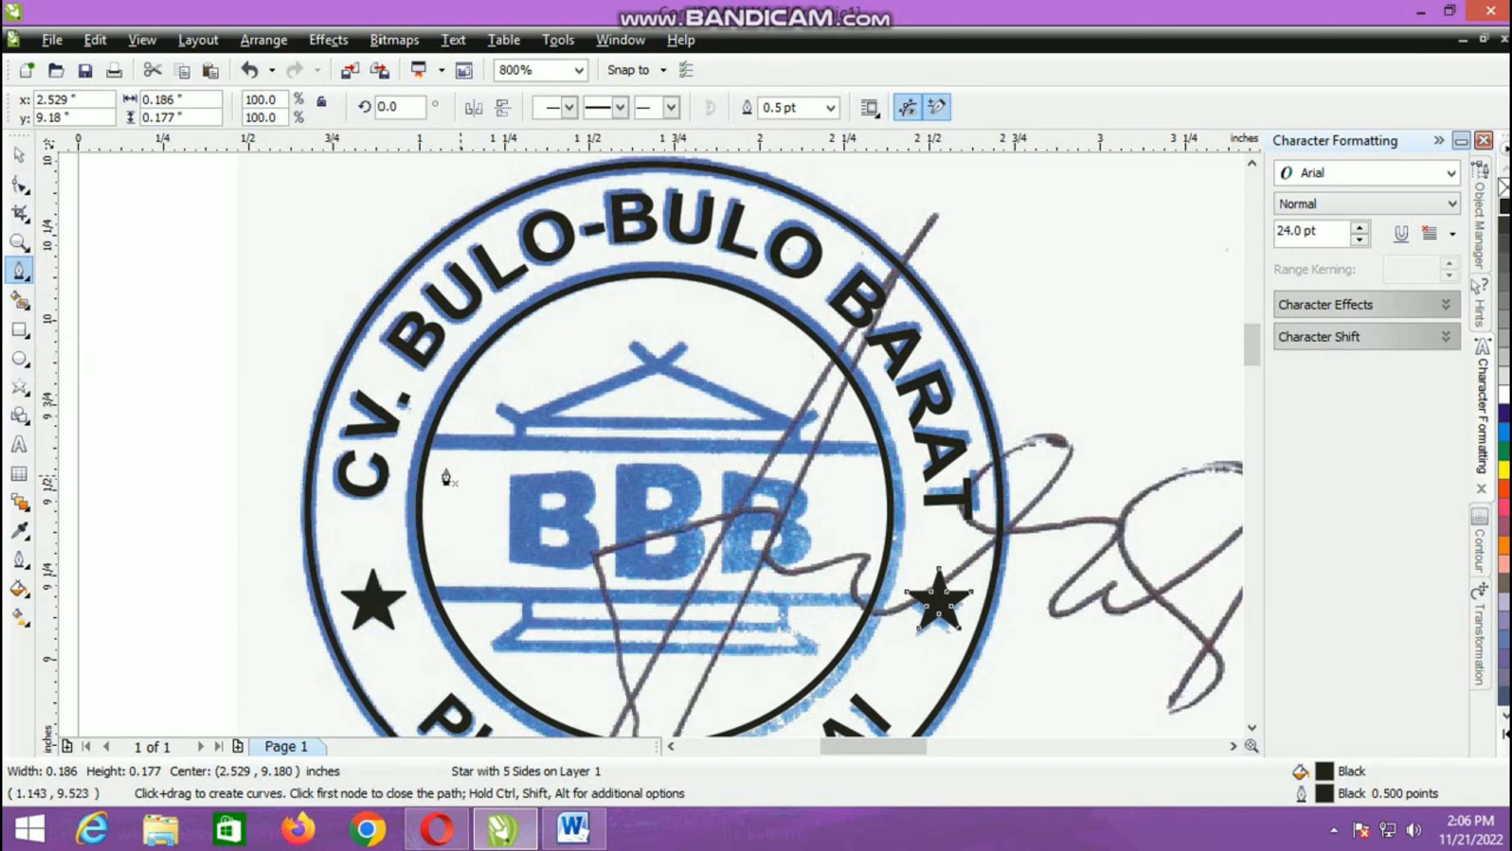
pyautogui.click(433, 444)
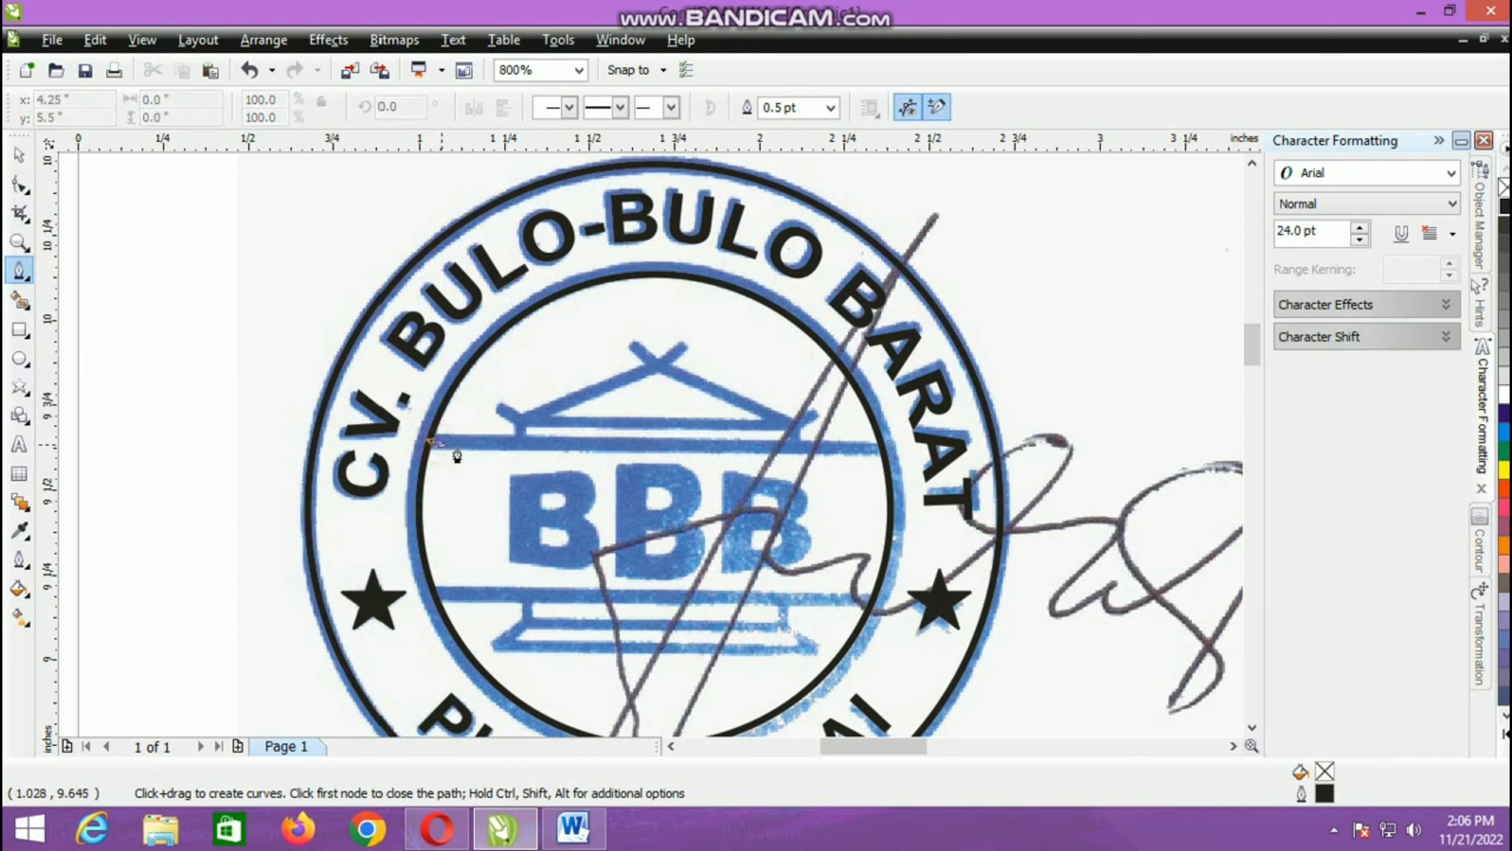
pyautogui.doubleClick(840, 444)
pyautogui.click(19, 153)
pyautogui.moveTo(845, 444); pyautogui.dragTo(896, 484)
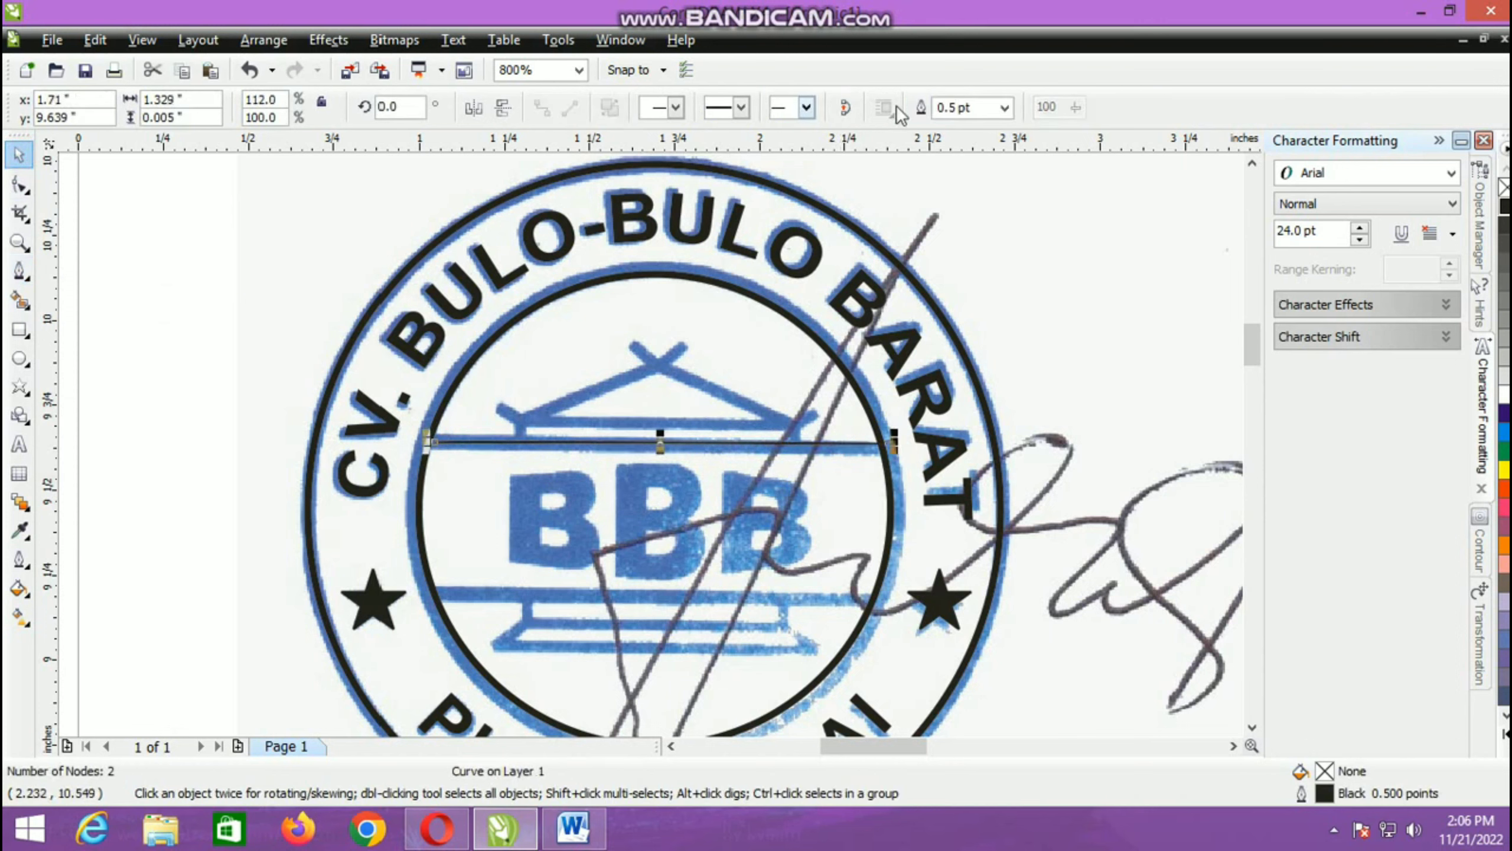
pyautogui.click(1005, 108)
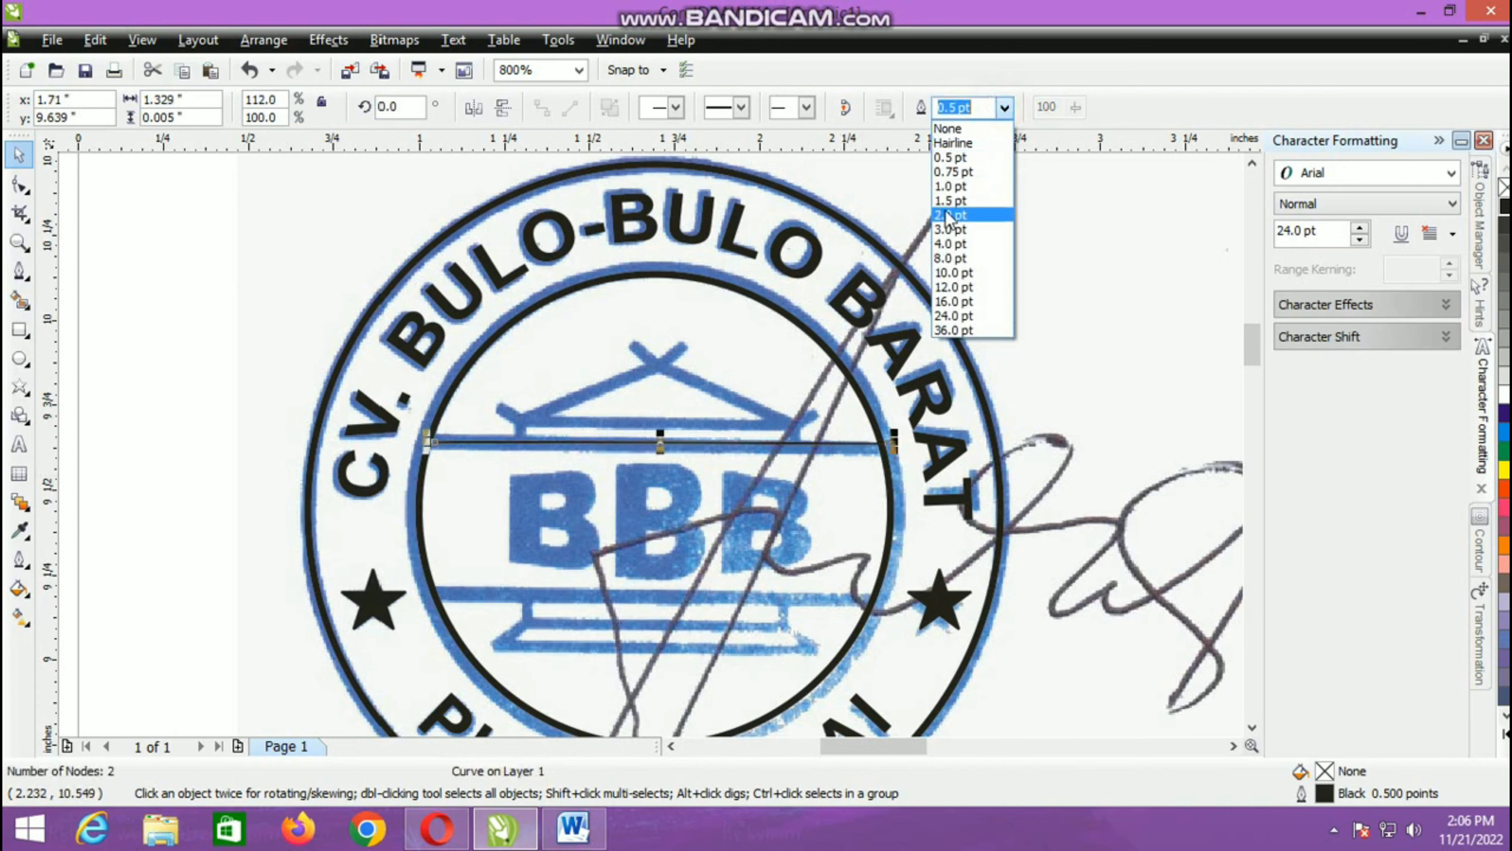
pyautogui.click(952, 201)
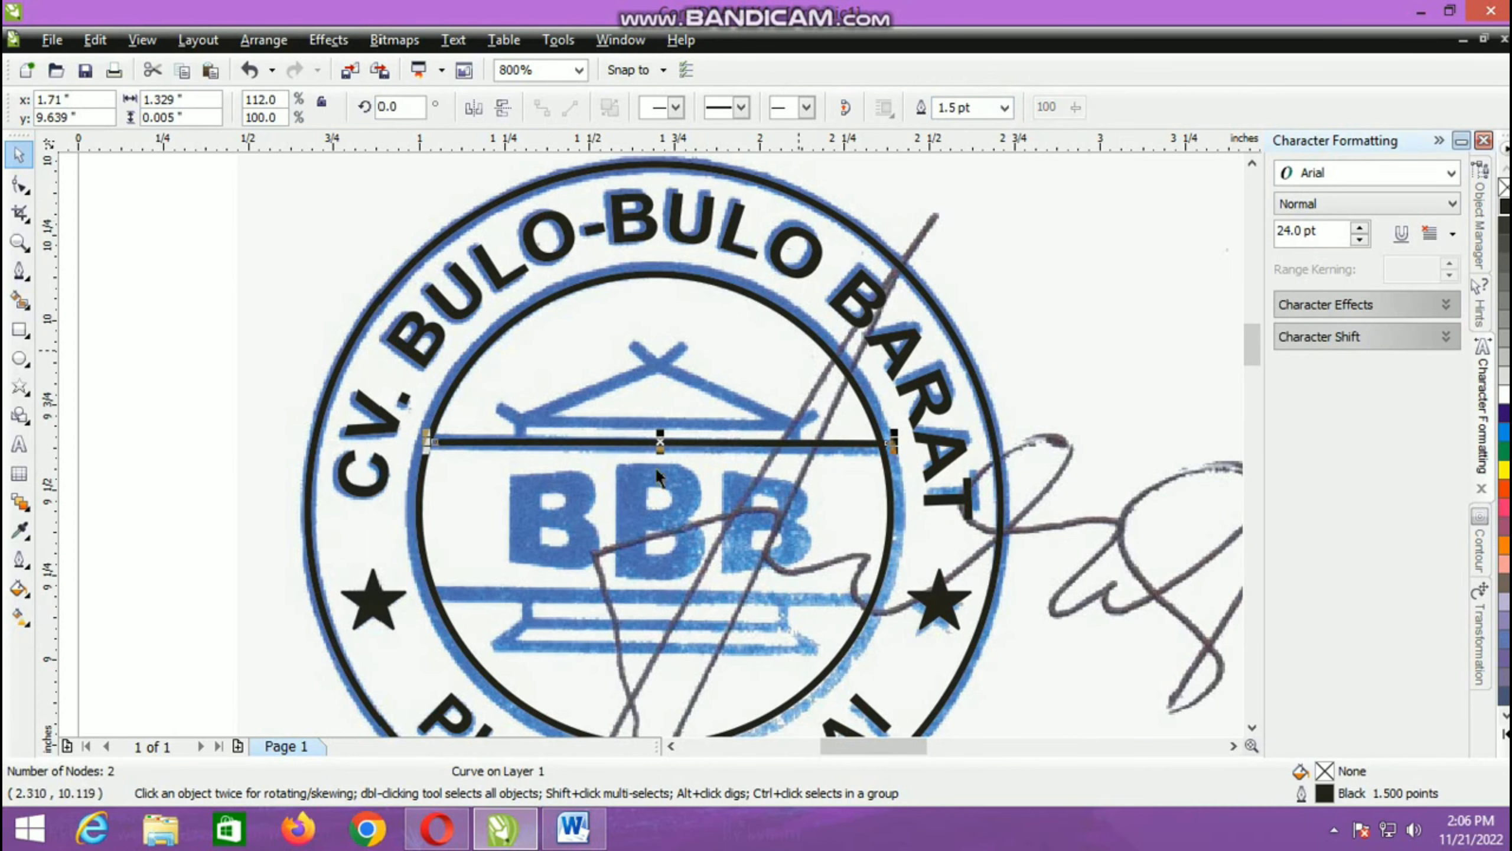
# Step: Lengthen the line to about 1.344 in to meet the inner circle's edge and place a copy over the emblem's lower bar
pyautogui.scroll(2, 438, 474)
pyautogui.moveTo(636, 328); pyautogui.dragTo(618, 350)
pyautogui.scroll(-3, 628, 359)
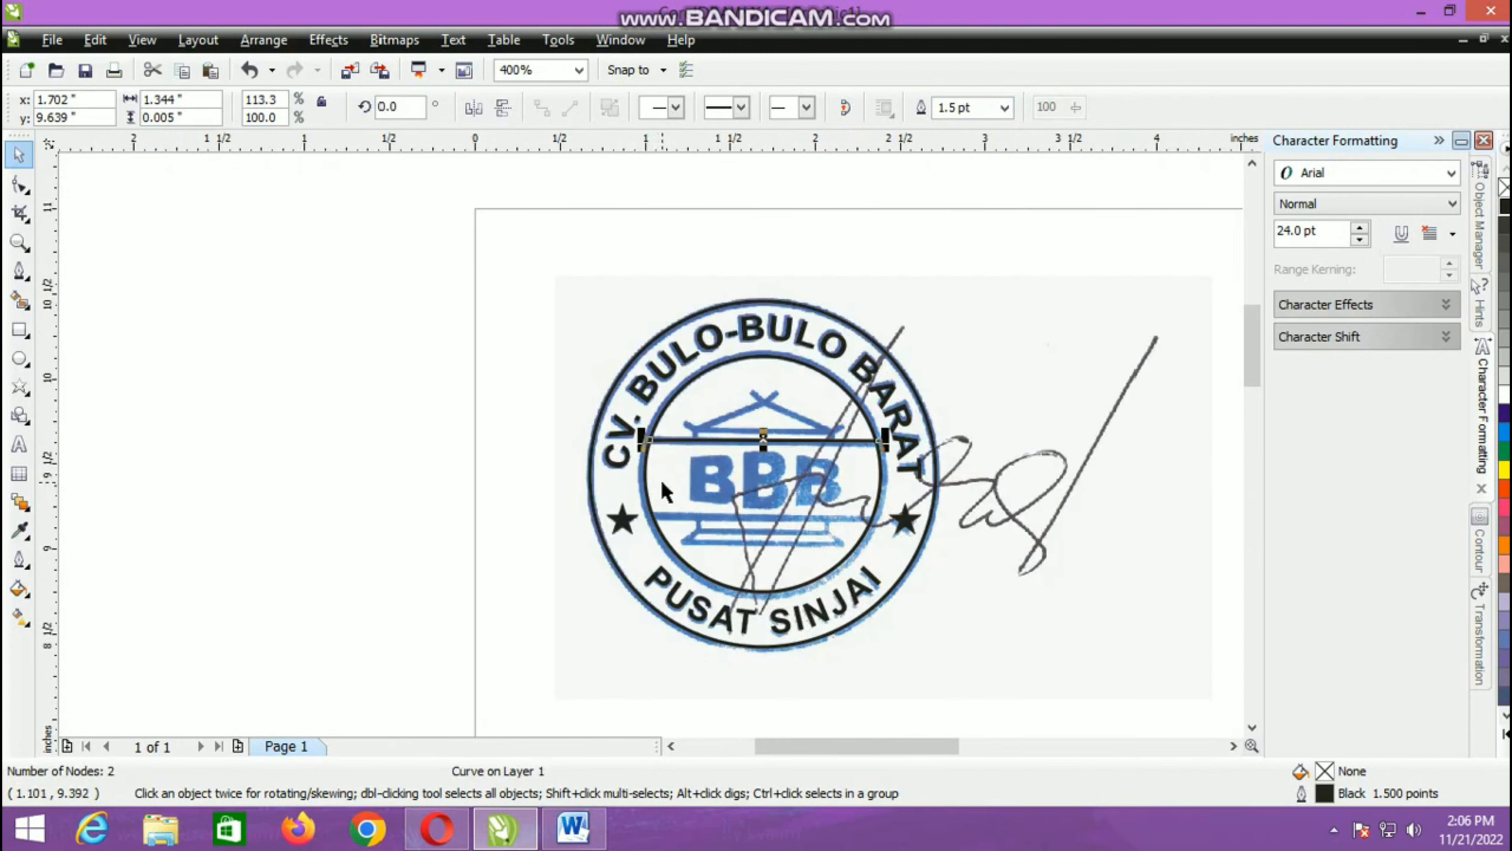
pyautogui.moveTo(762, 440); pyautogui.dragTo(751, 513)
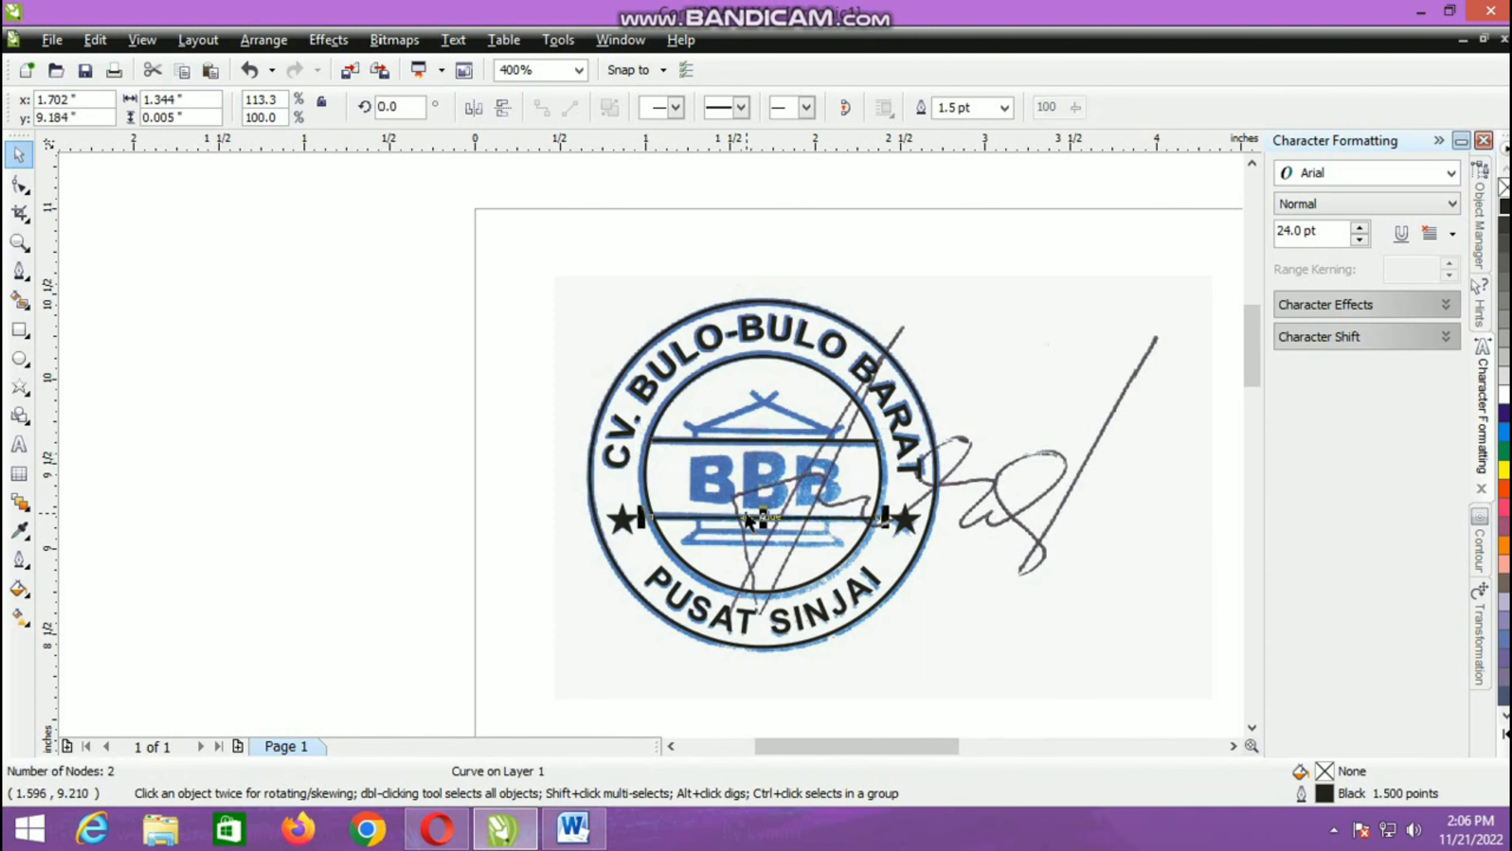
pyautogui.scroll(2, 748, 520)
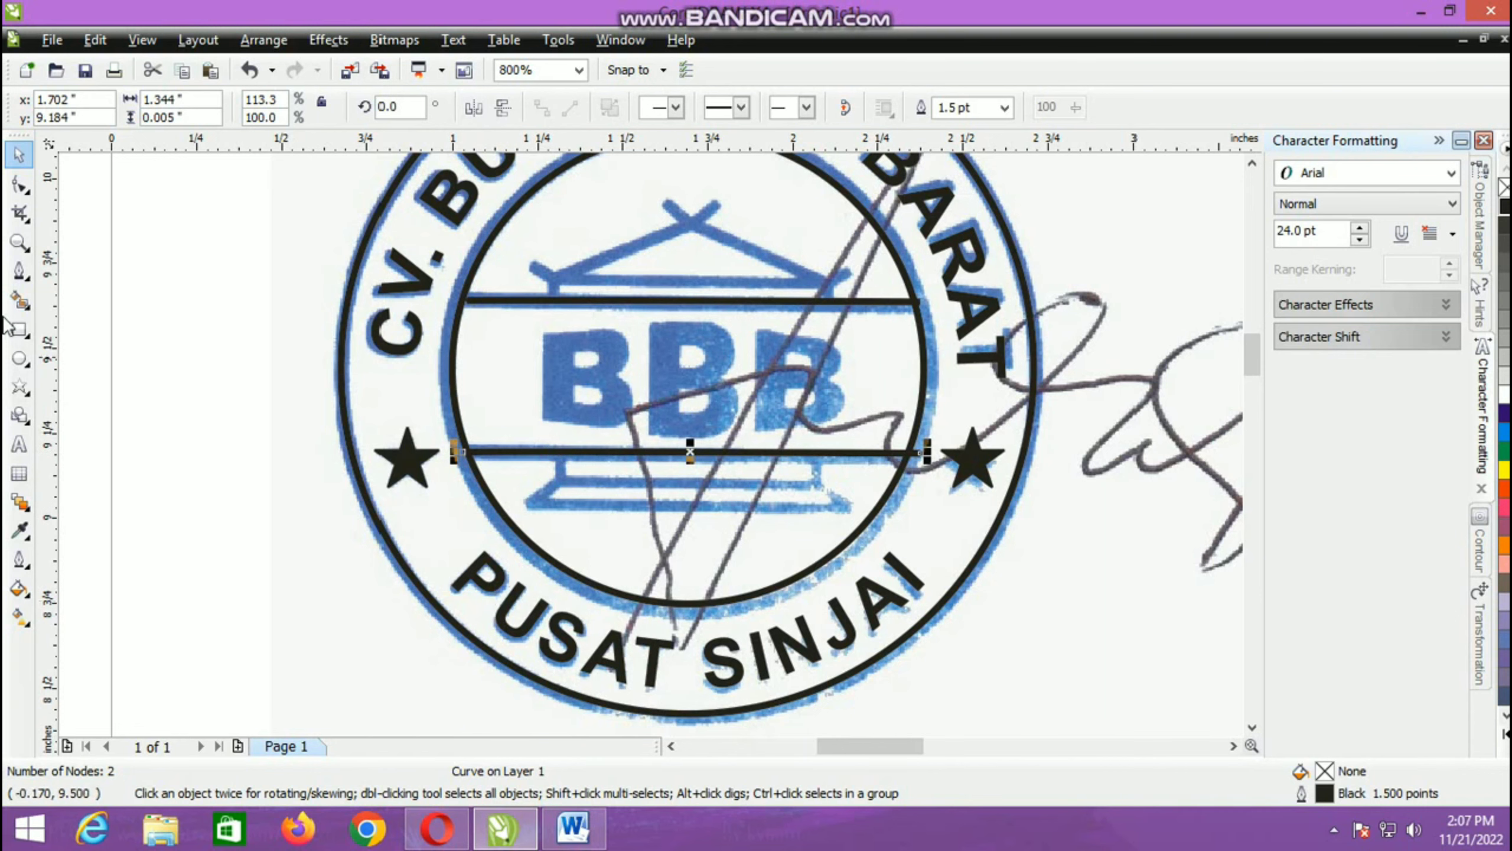
pyautogui.click(19, 329)
pyautogui.scroll(2, 650, 459)
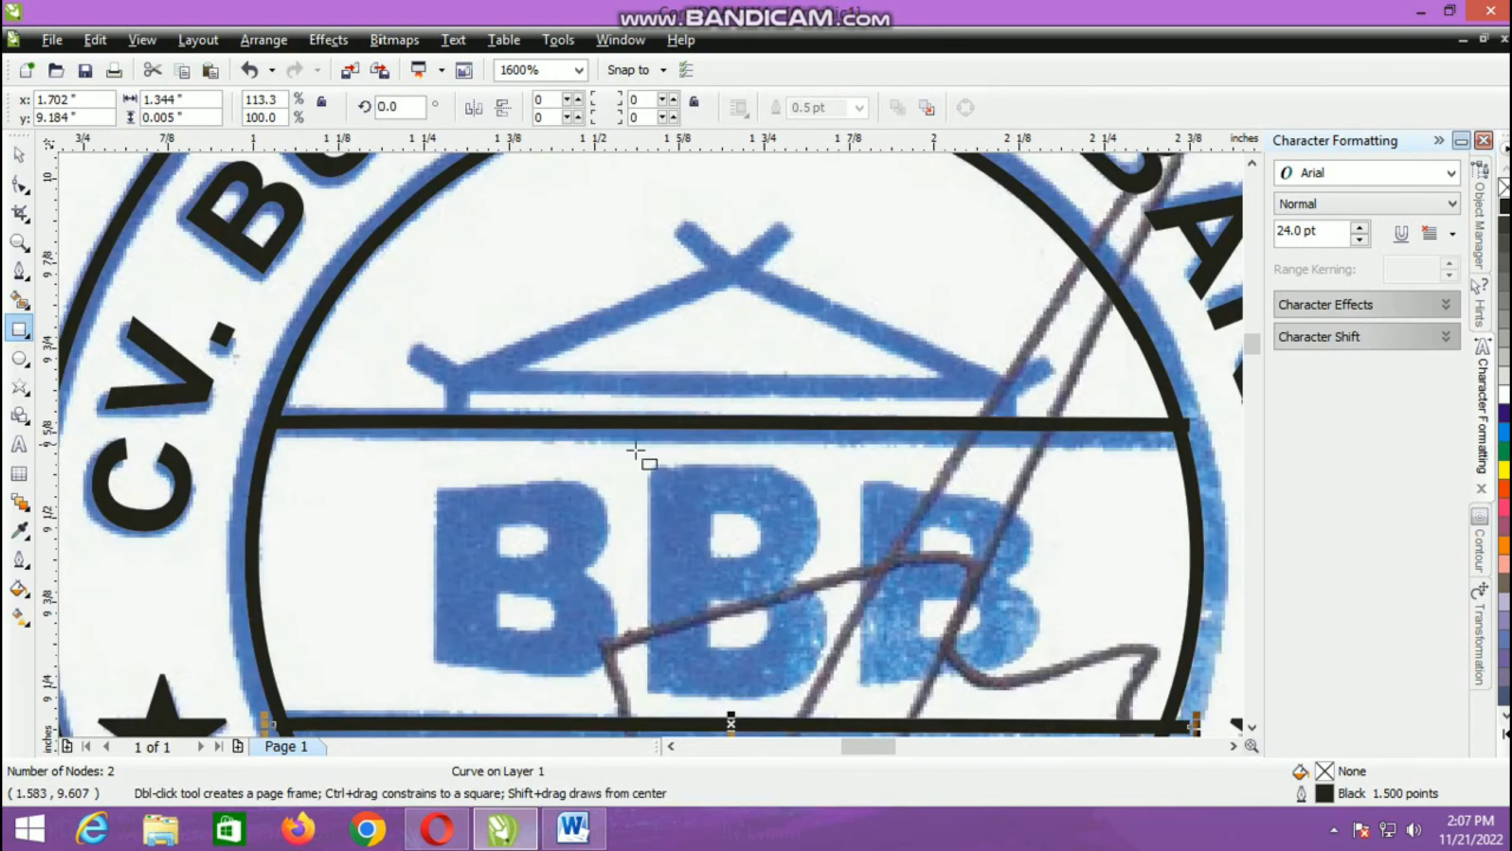
pyautogui.moveTo(450, 377); pyautogui.dragTo(925, 423)
pyautogui.press('Delete')
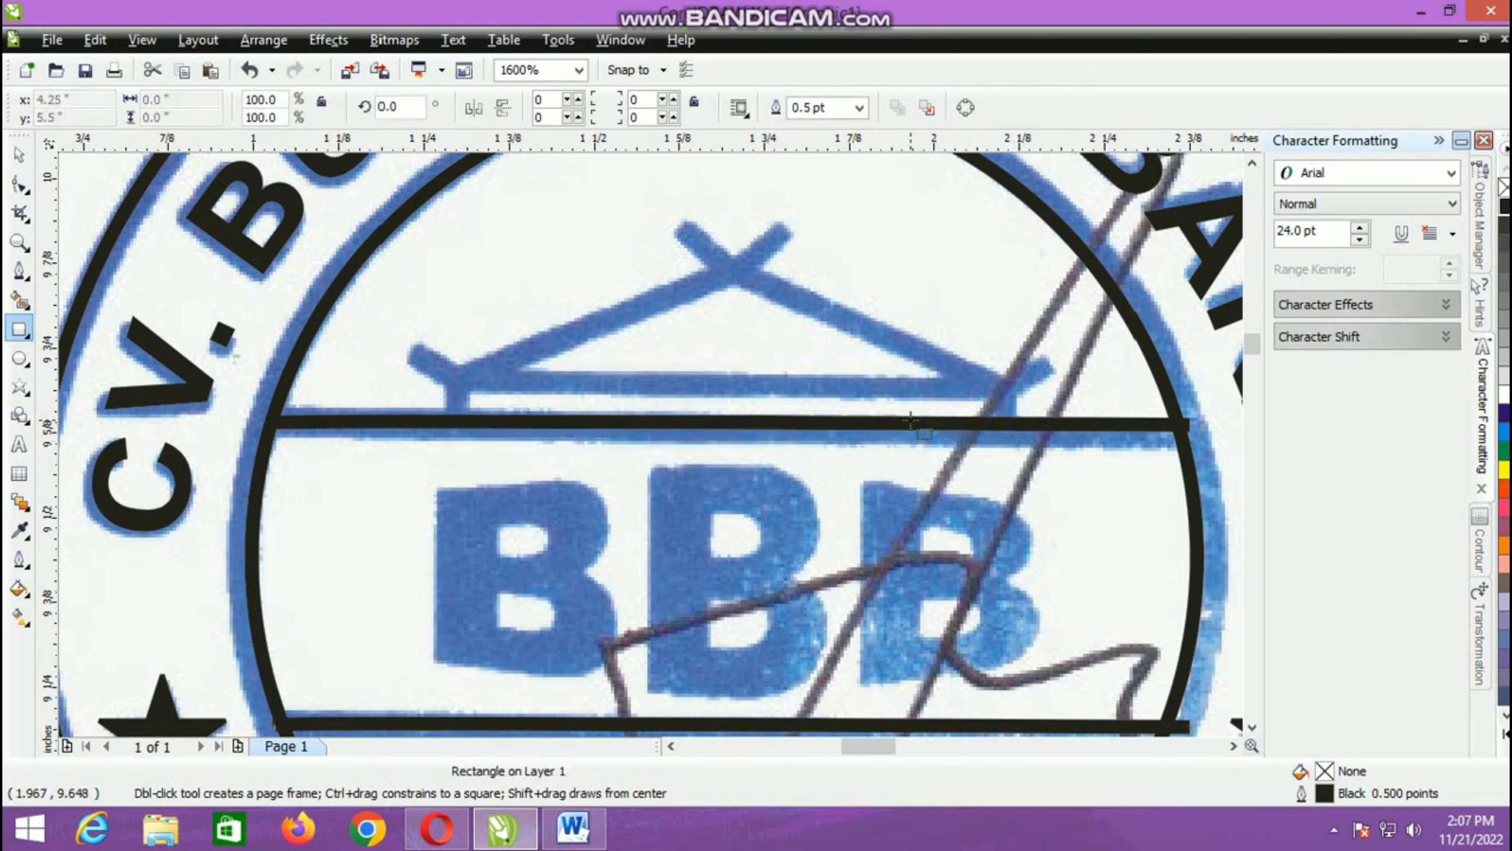
# Step: Draw a three-sided polygon about 0.671 in wide and 0.136 in high over the emblem's roof and flip it vertically to point upward
pyautogui.click(27, 393)
pyautogui.click(46, 395)
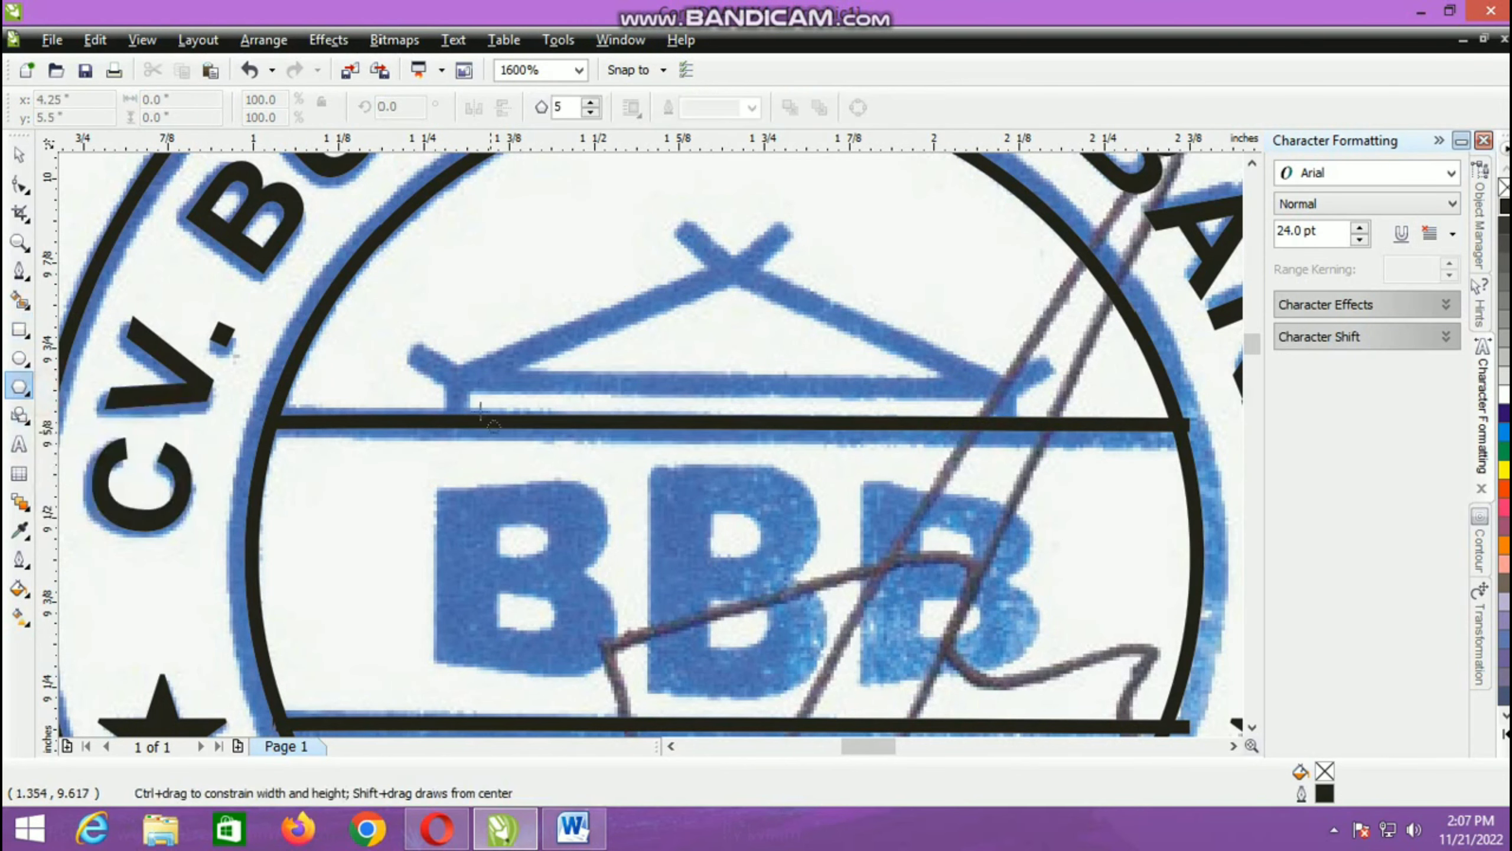
pyautogui.click(592, 113)
pyautogui.click(592, 112)
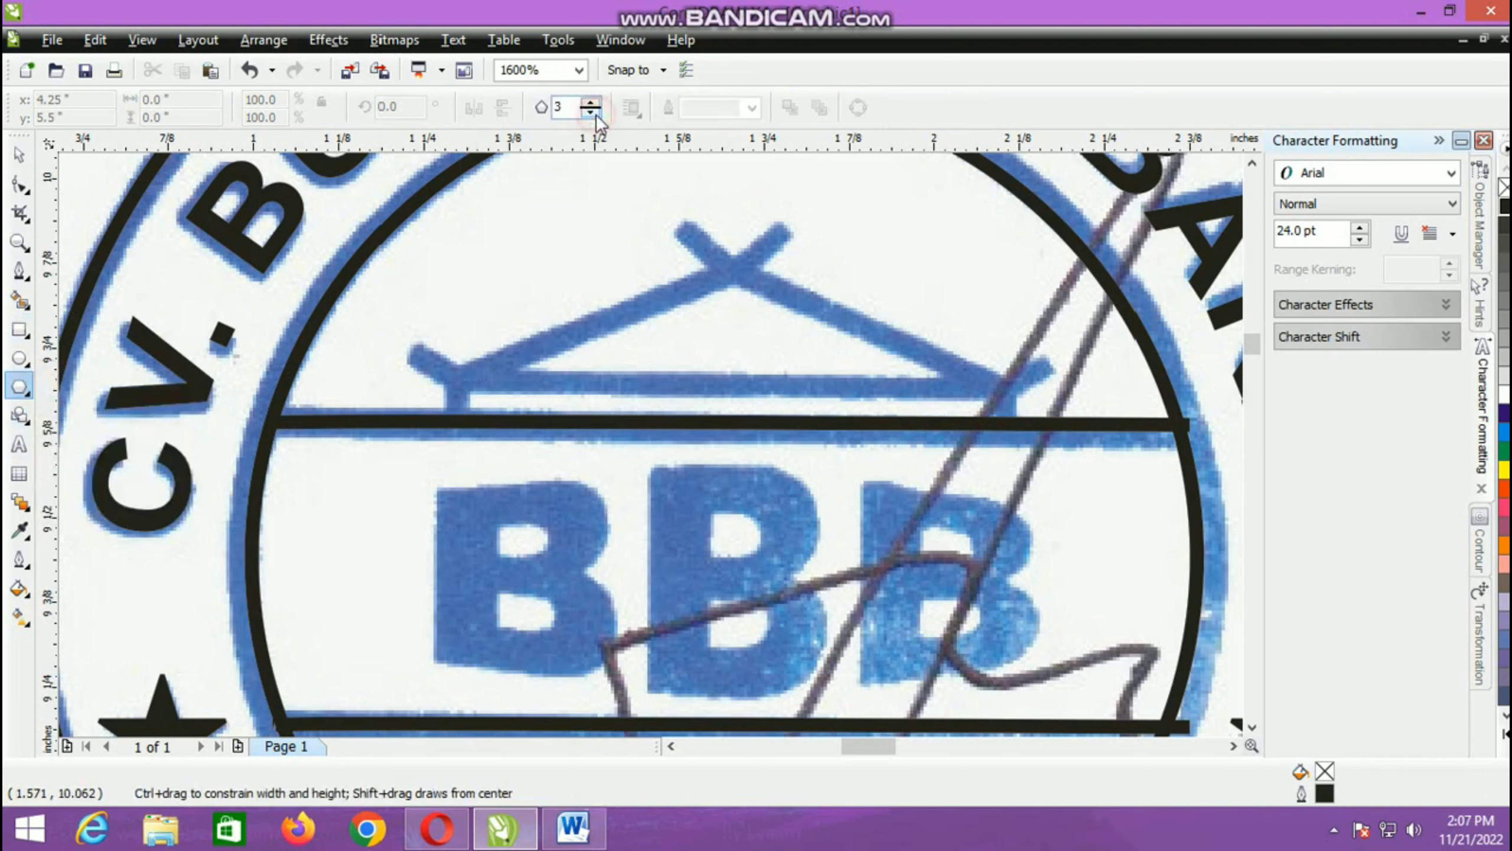
pyautogui.moveTo(458, 366); pyautogui.dragTo(986, 258)
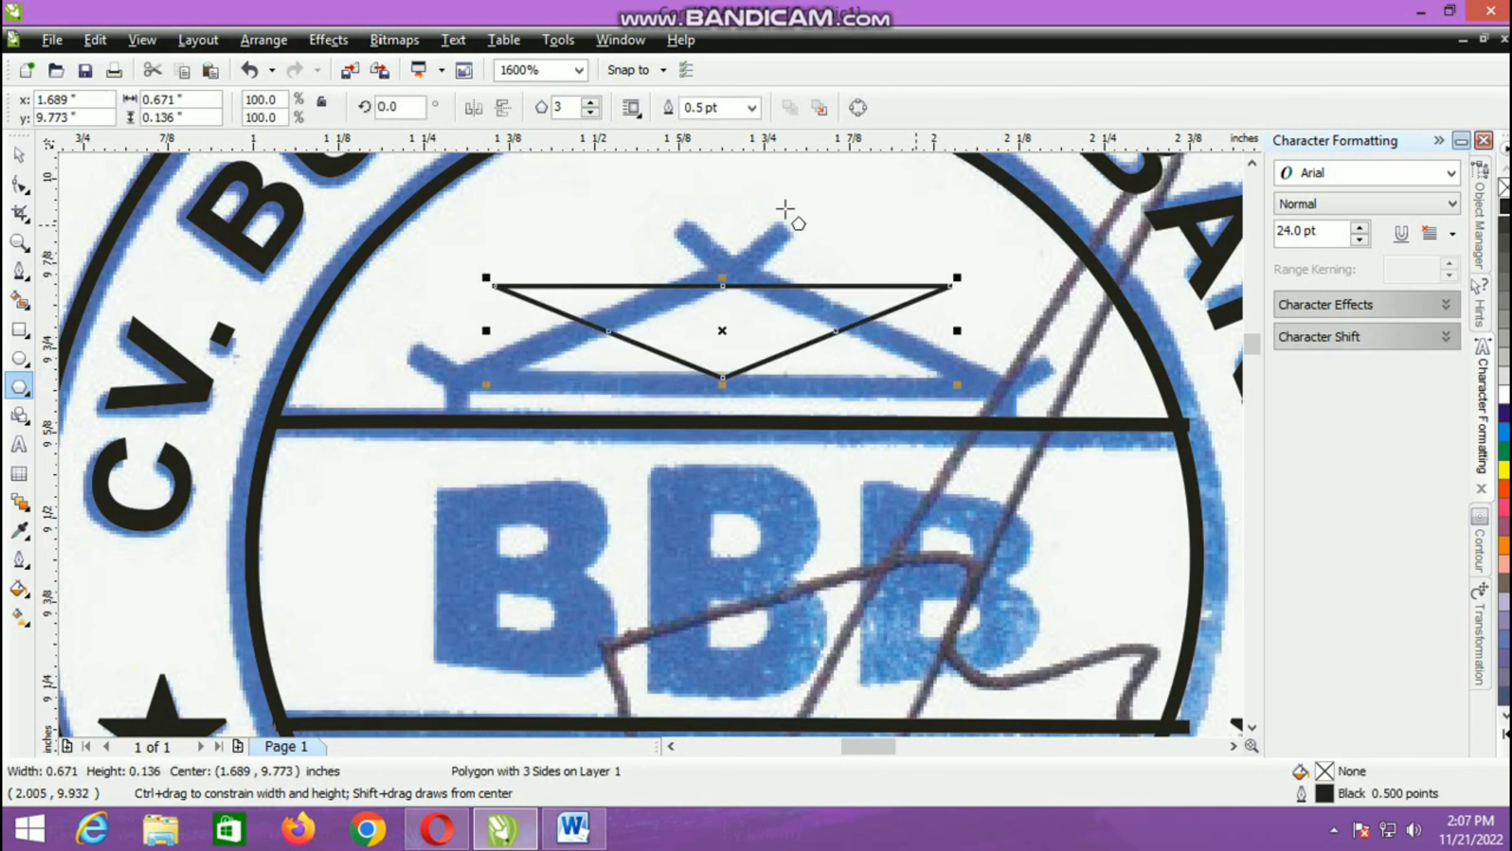
pyautogui.click(503, 108)
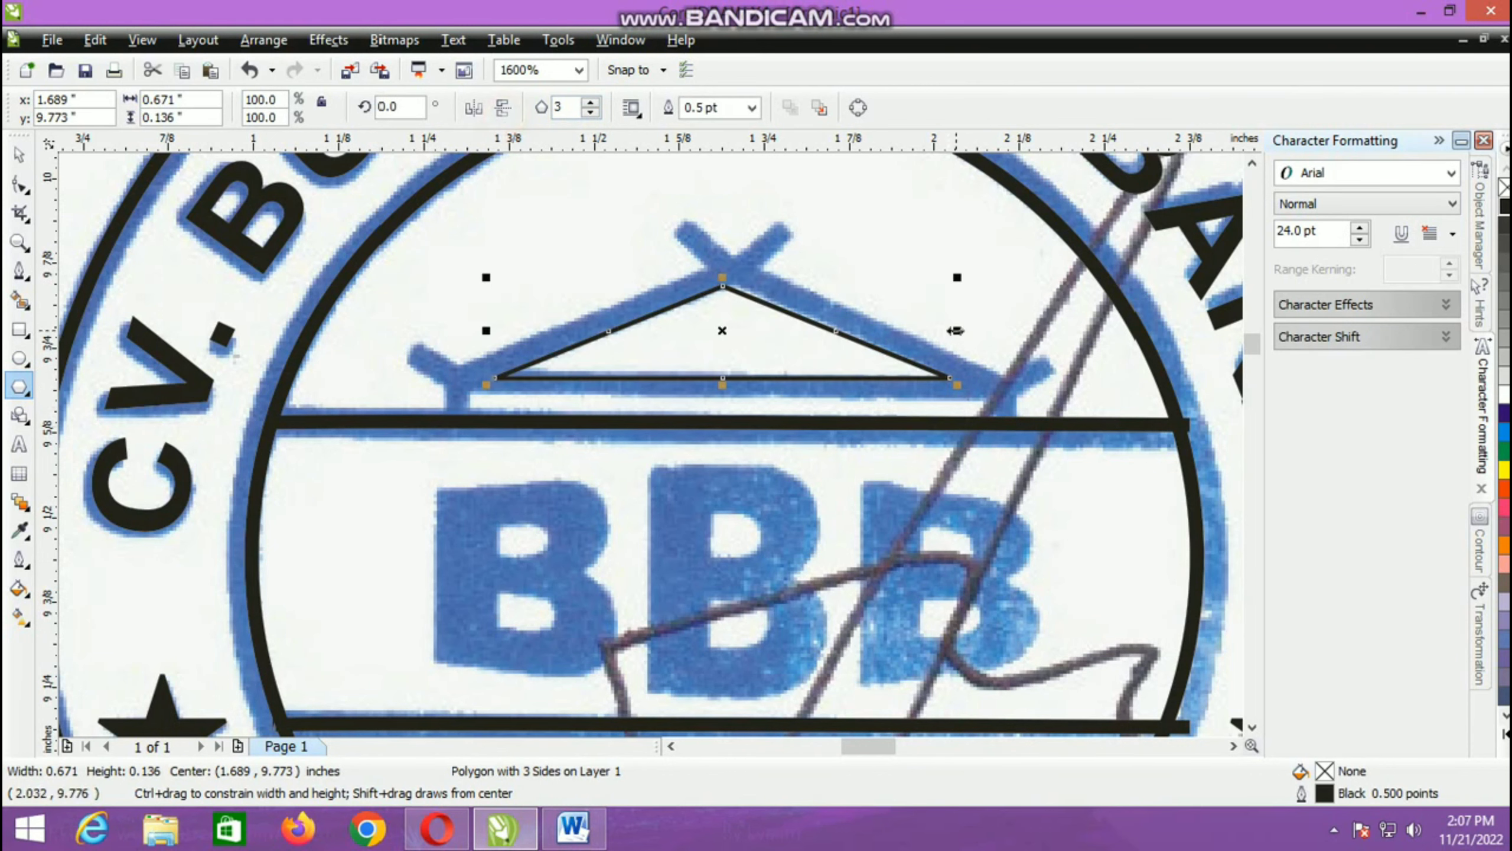
# Step: Stretch the triangle to about 0.775 in wide and 0.155 in high to match the roof, with a 1.5 pt outline
pyautogui.moveTo(955, 331); pyautogui.dragTo(998, 347)
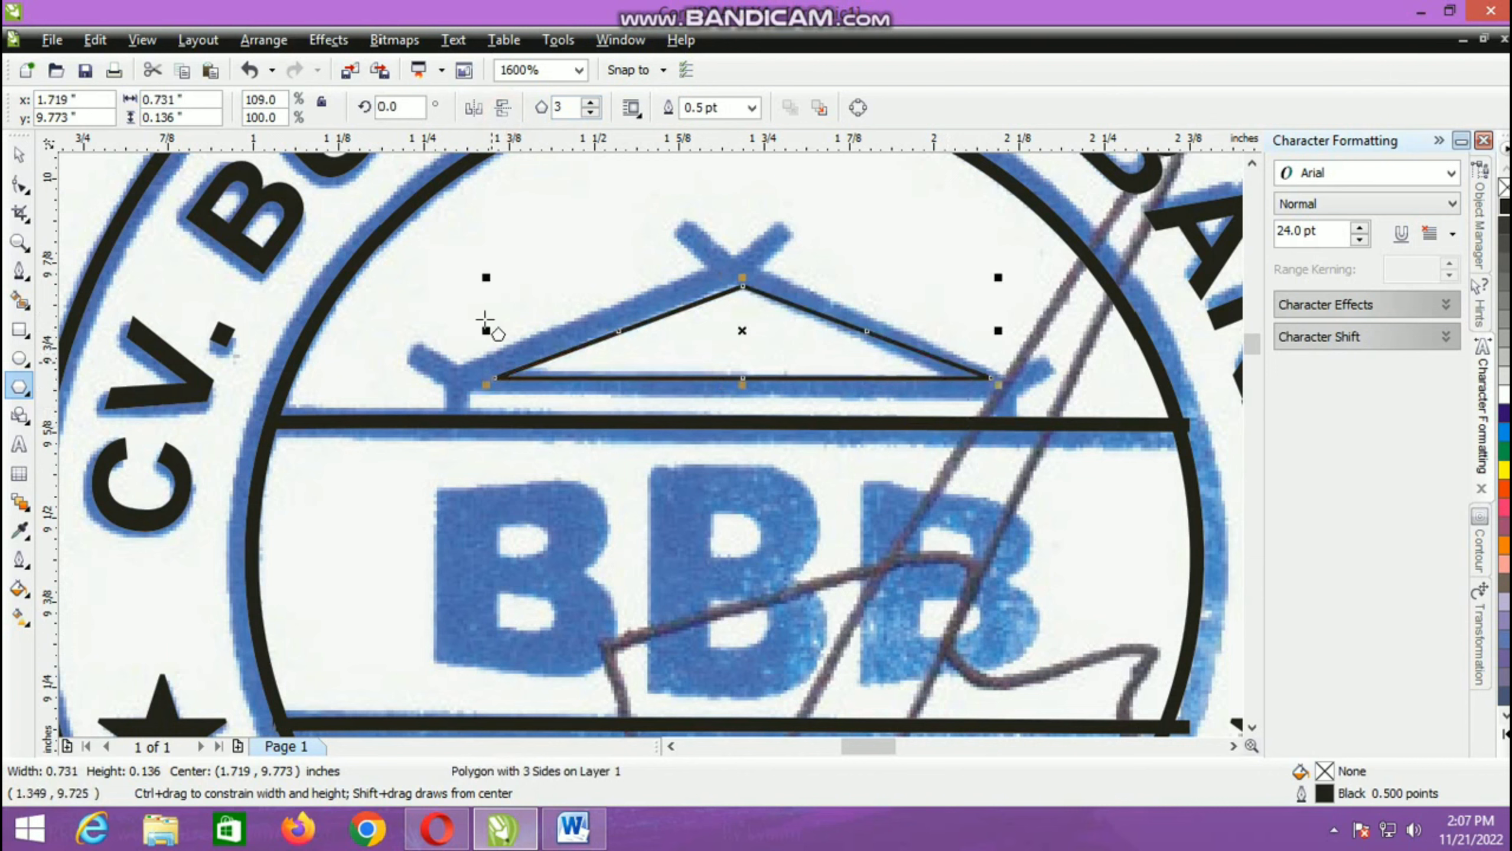
pyautogui.moveTo(486, 331); pyautogui.dragTo(465, 377)
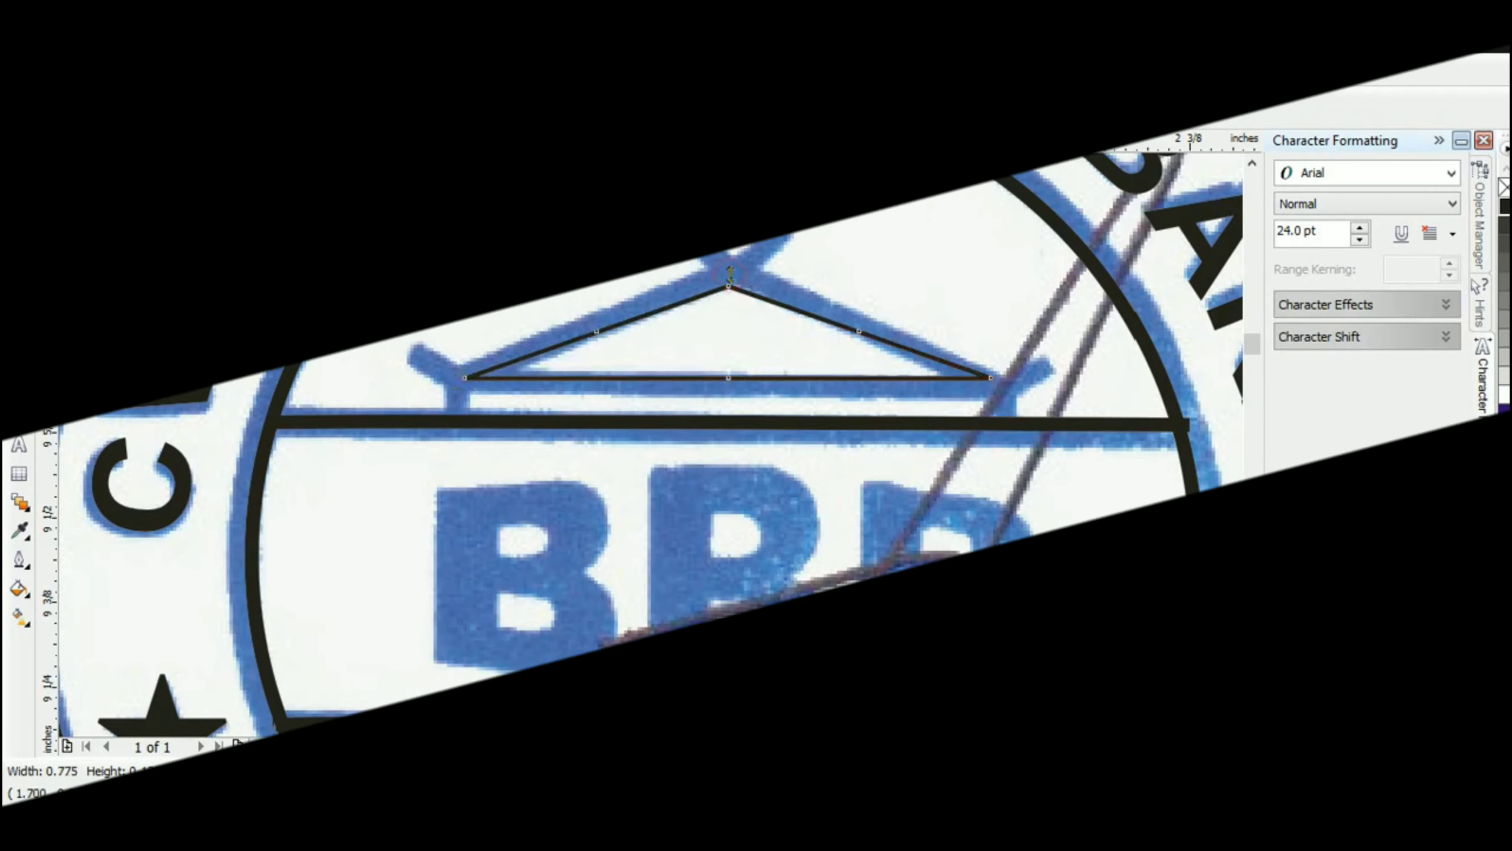
pyautogui.moveTo(728, 280); pyautogui.dragTo(742, 262)
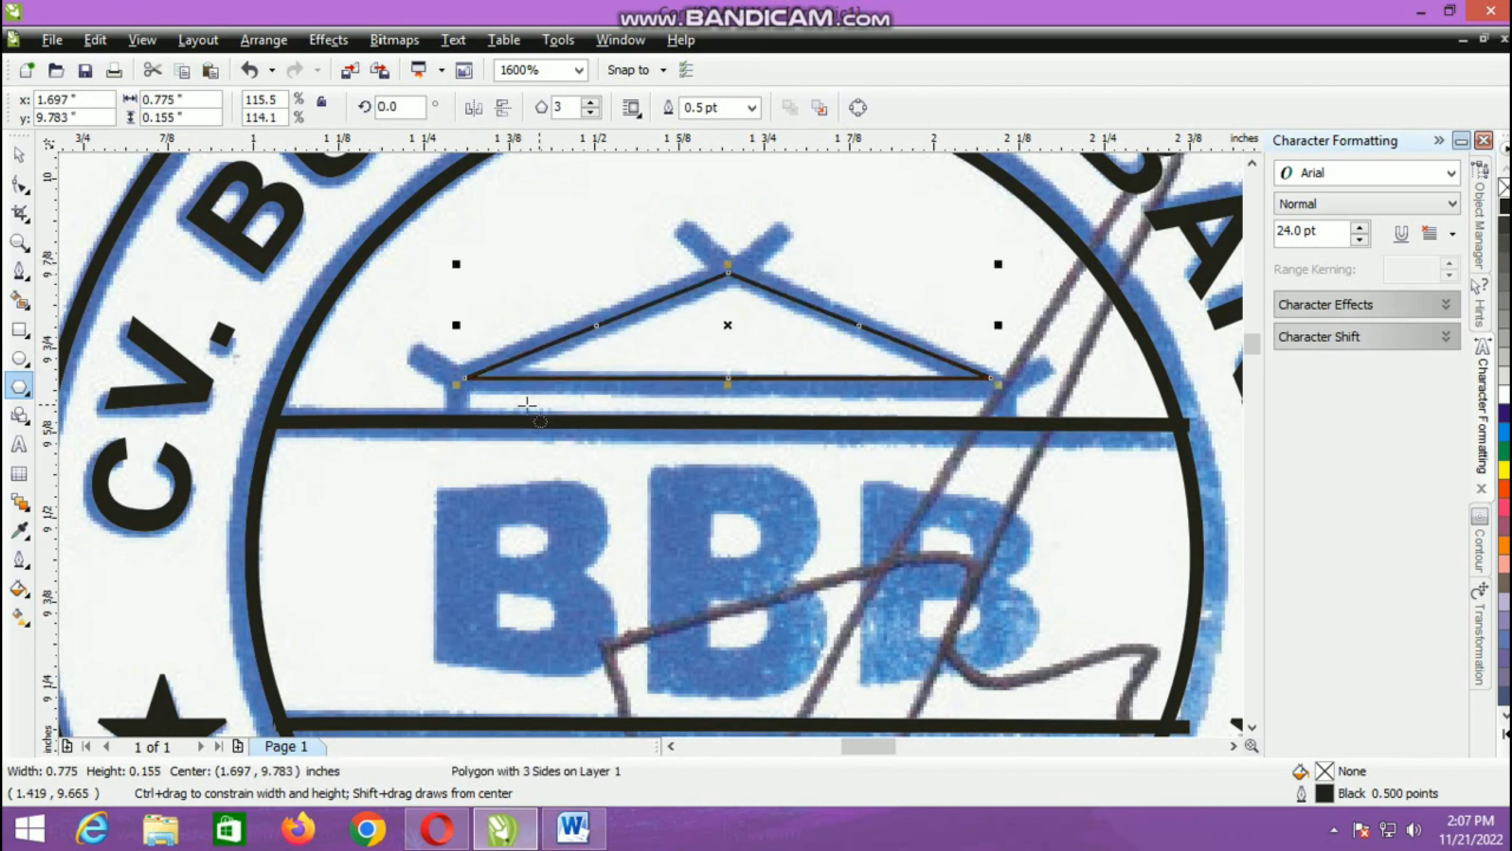
pyautogui.click(19, 273)
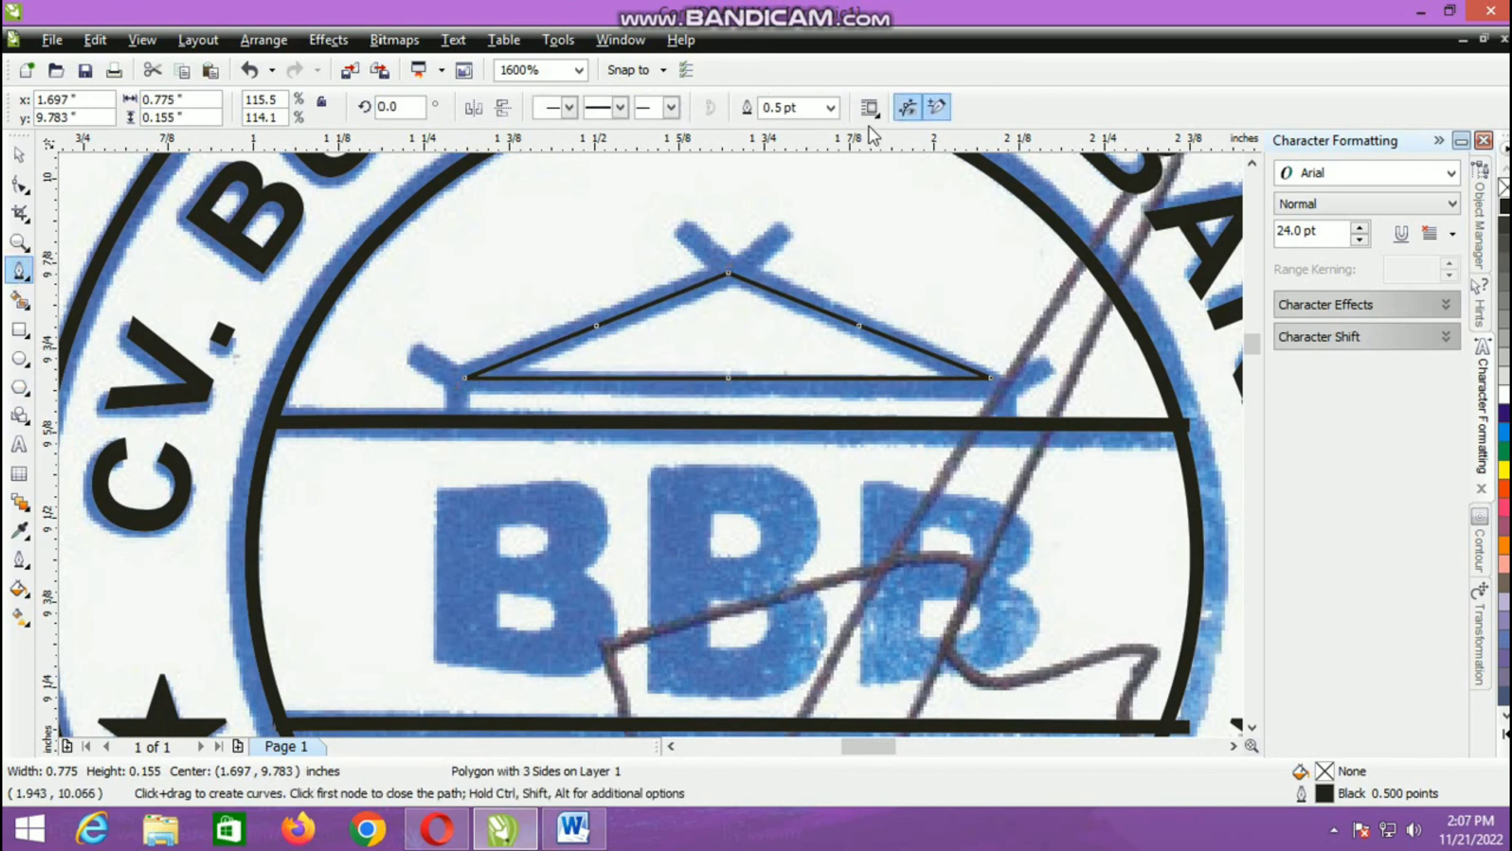
pyautogui.click(835, 108)
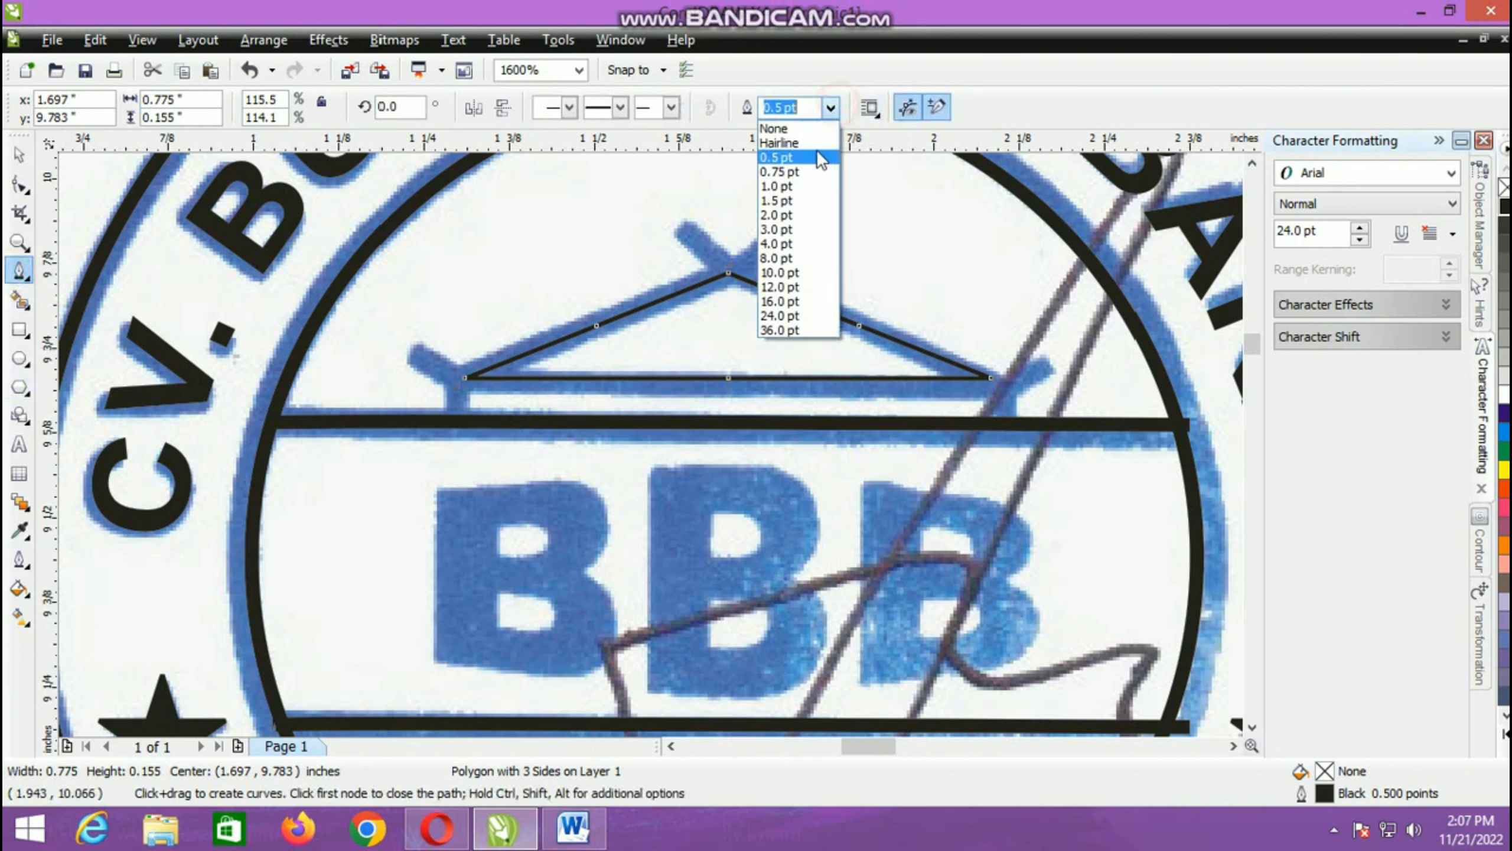
pyautogui.click(787, 206)
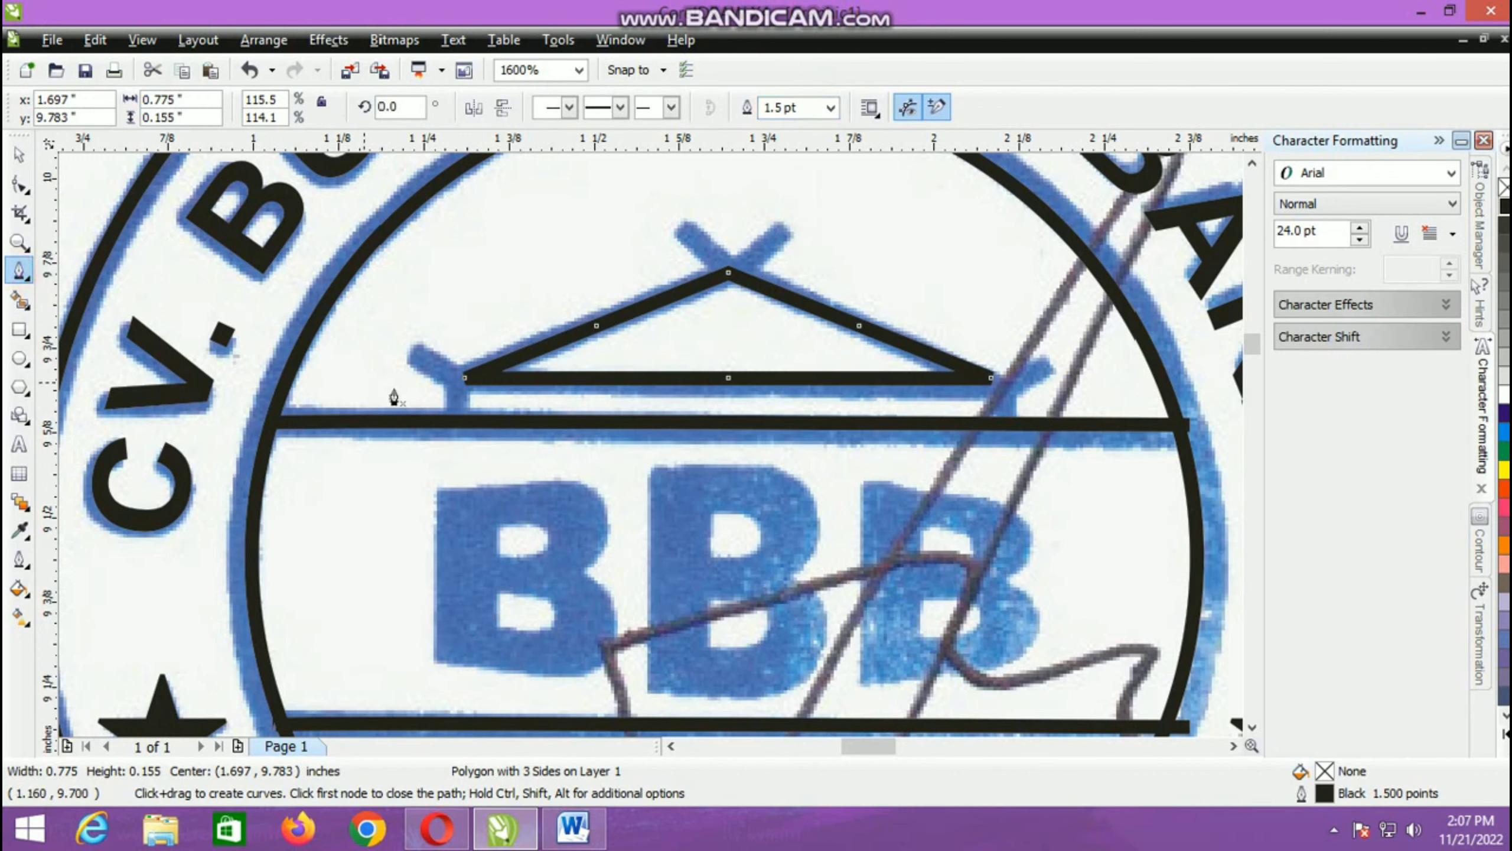
# Step: Draw a Pen line from the roof's left eave tip through the triangle's corner down to the upper bar, with a 1.5 pt outline
pyautogui.click(419, 352)
pyautogui.click(465, 377)
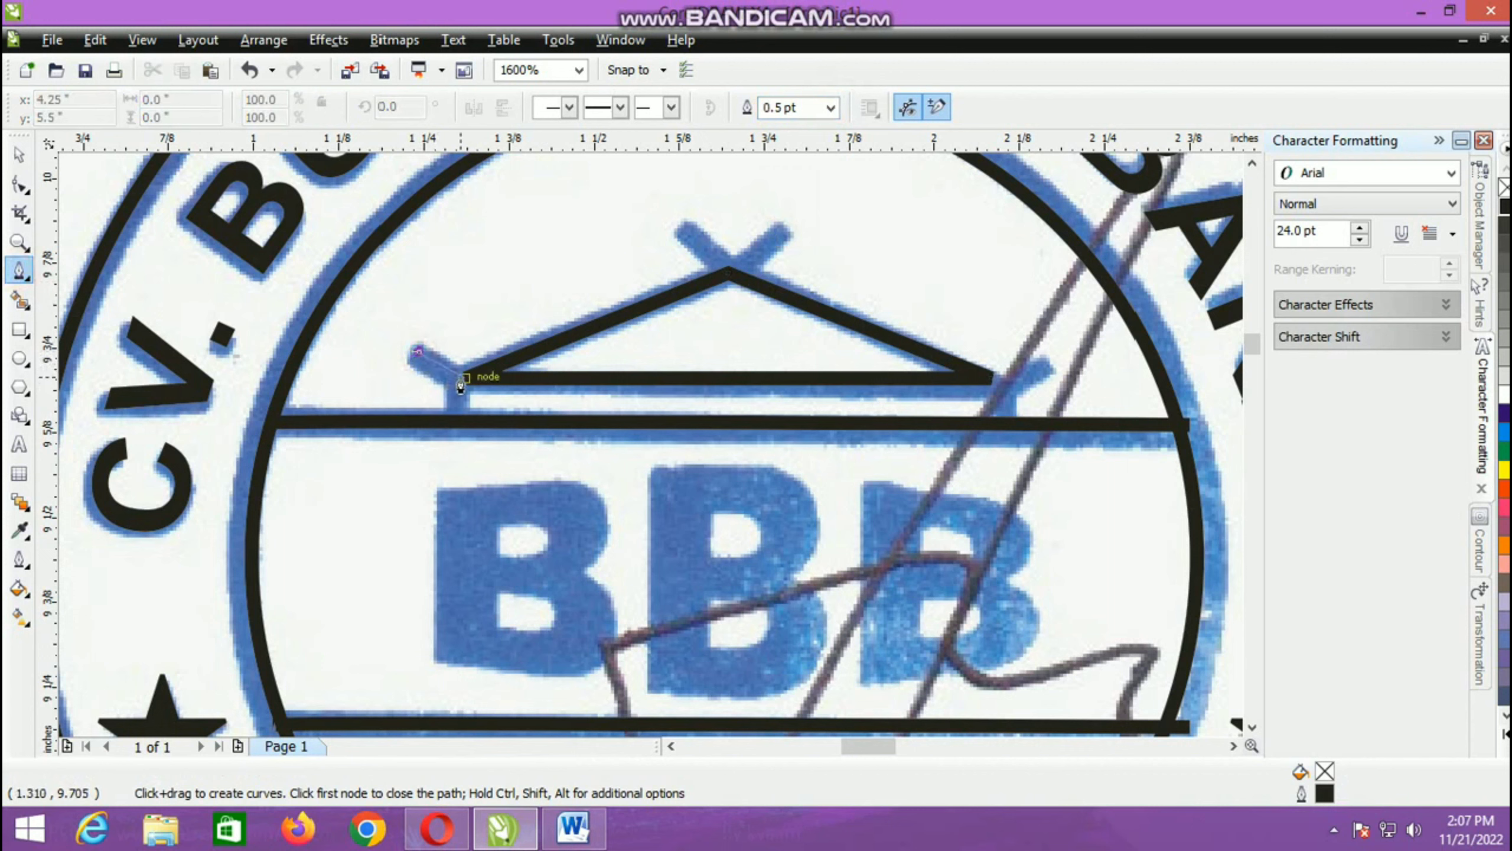
pyautogui.click(461, 415)
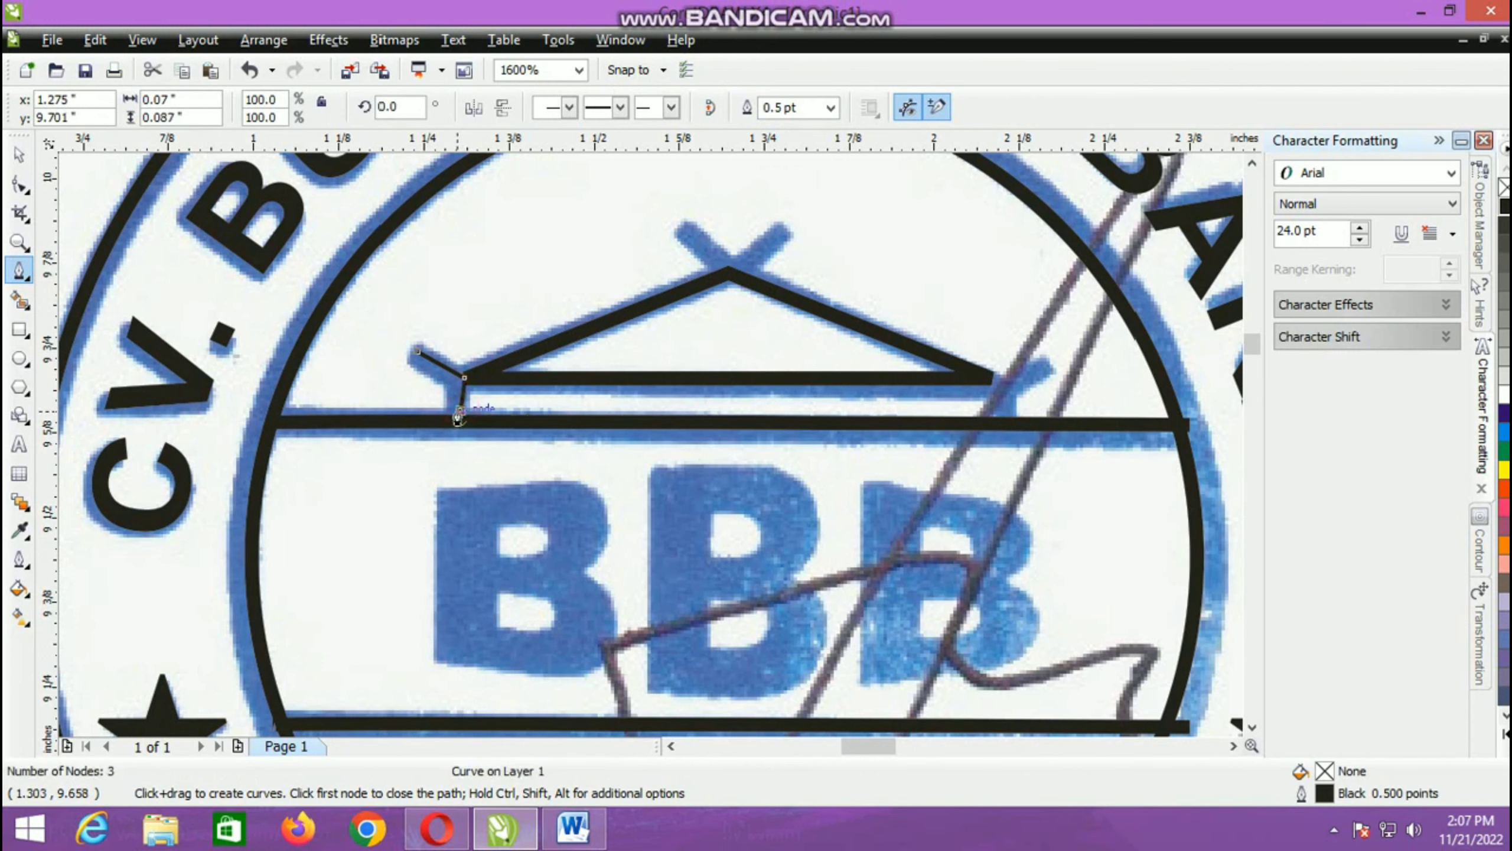
pyautogui.scroll(2, 458, 417)
pyautogui.hotkey('ctrl', 'z')
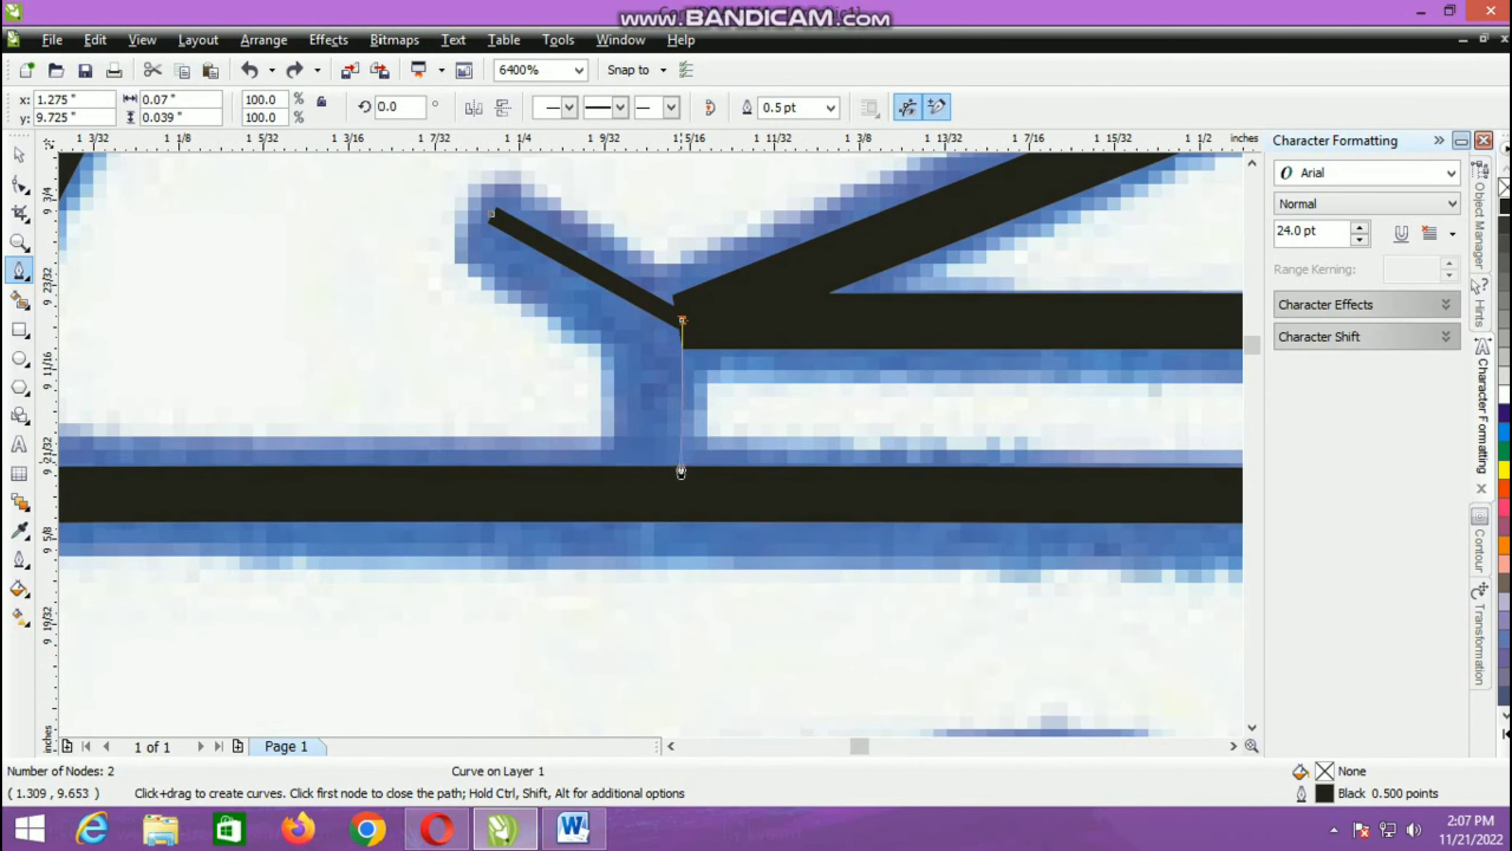
pyautogui.click(681, 470)
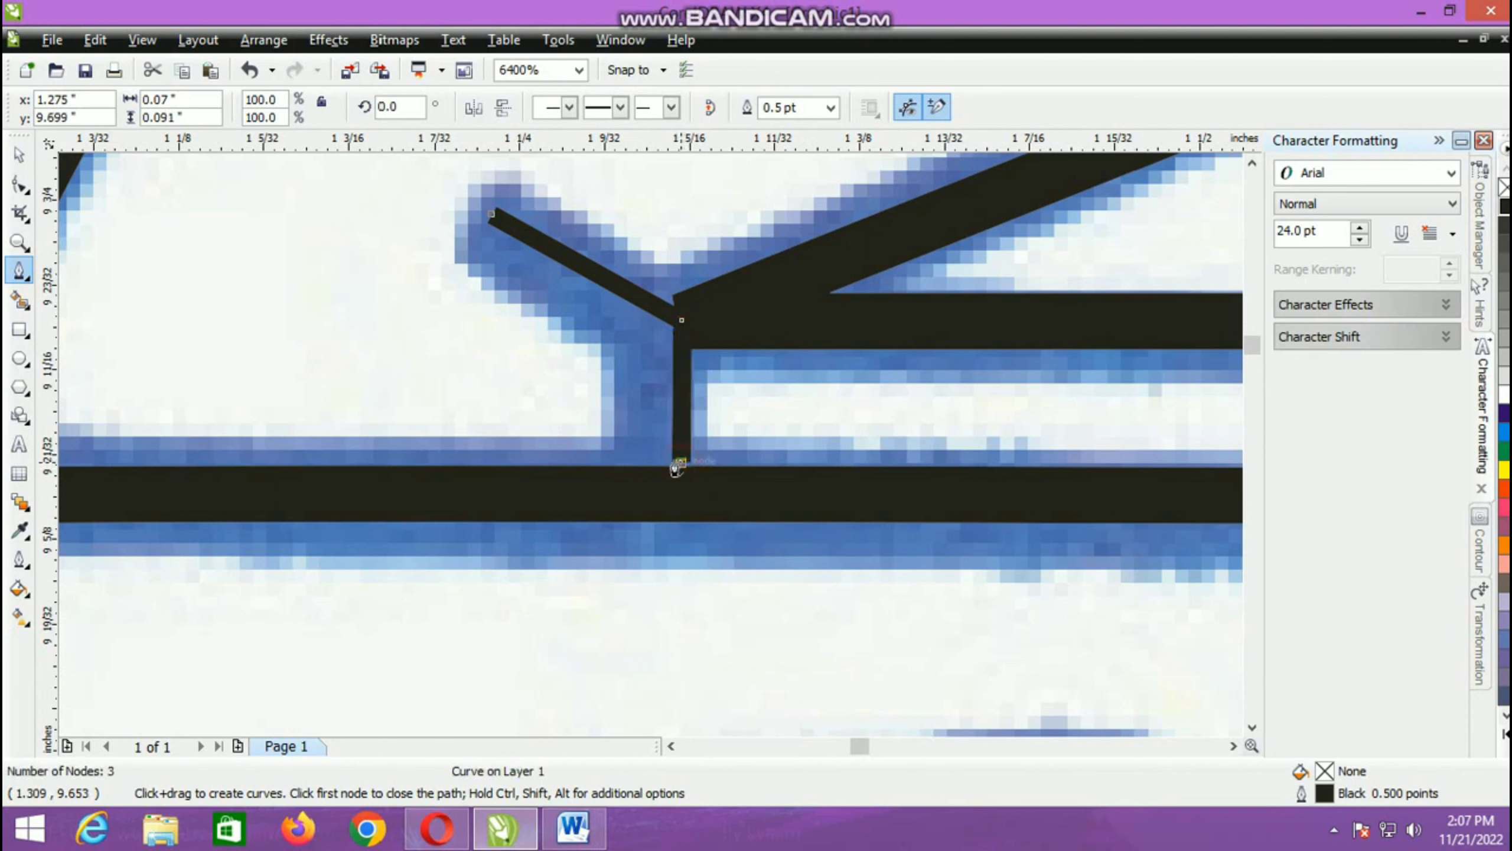
pyautogui.click(21, 154)
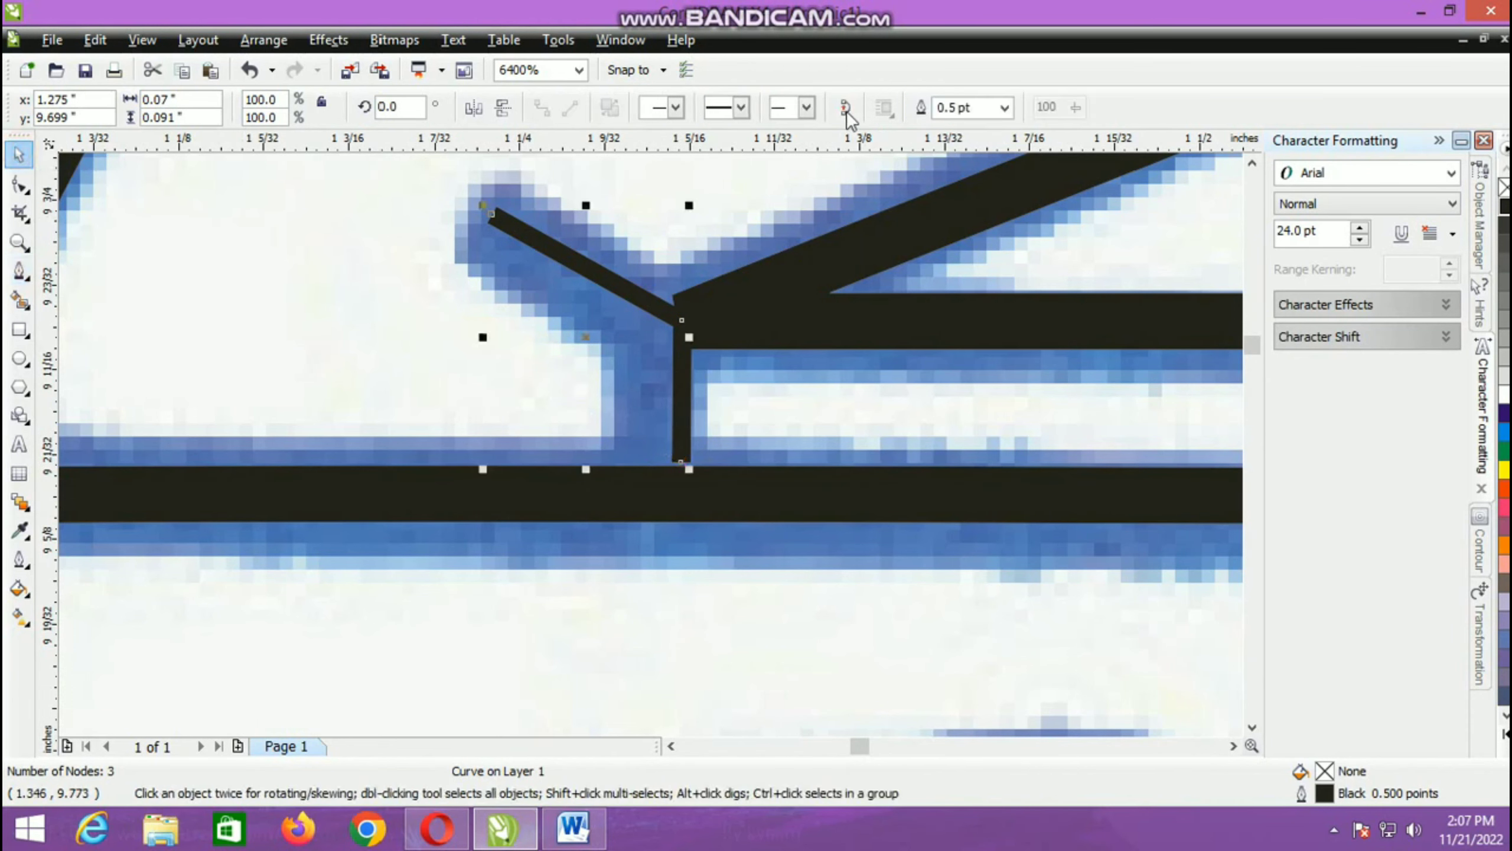
pyautogui.click(1004, 108)
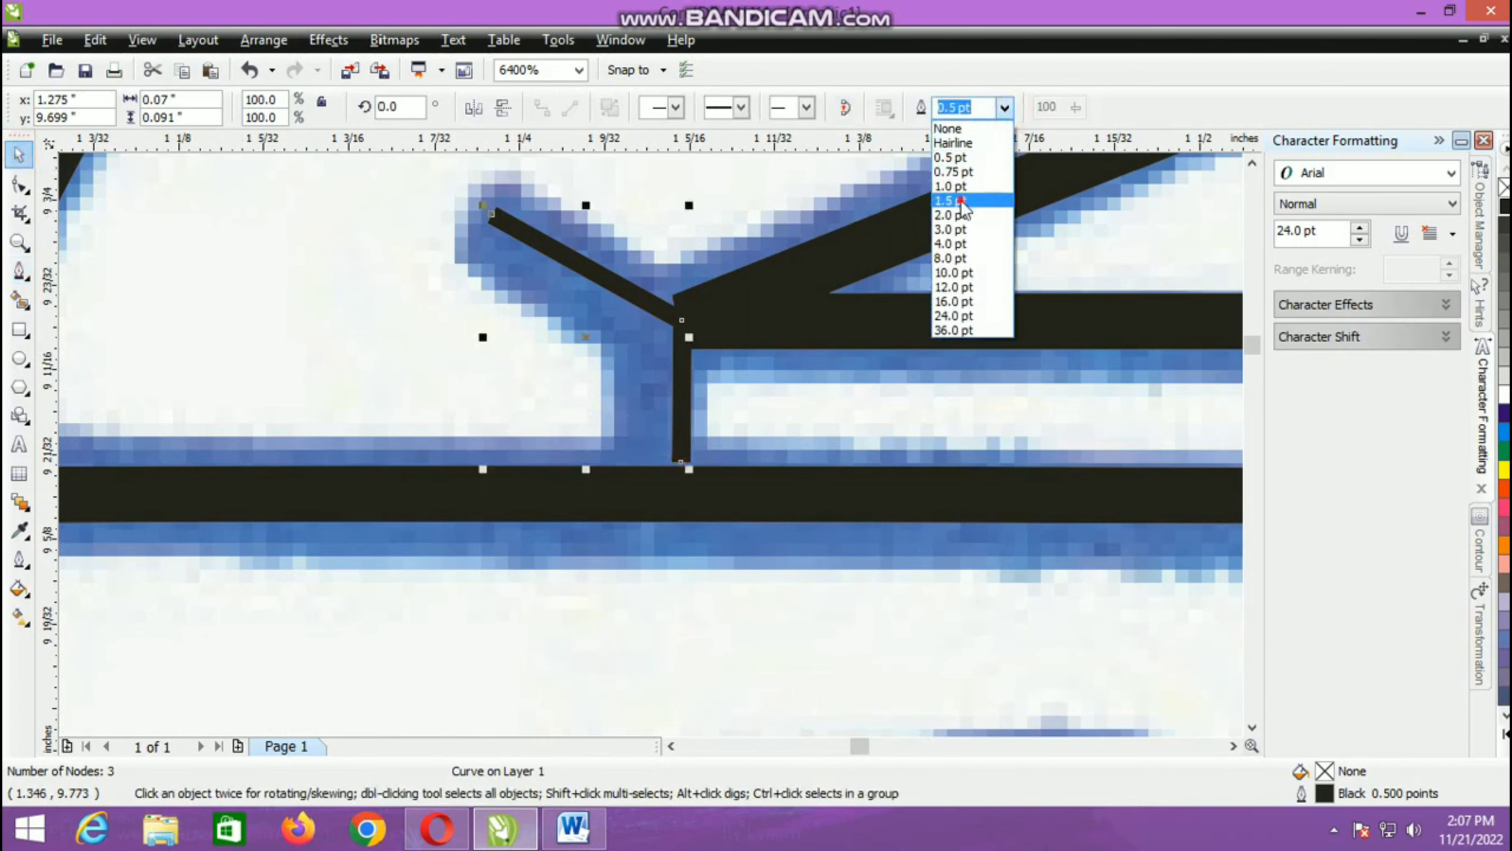
pyautogui.click(962, 206)
# Step: Place a horizontally mirrored copy of the left eave-and-post line at the triangle's right corner
pyautogui.scroll(-2, 604, 521)
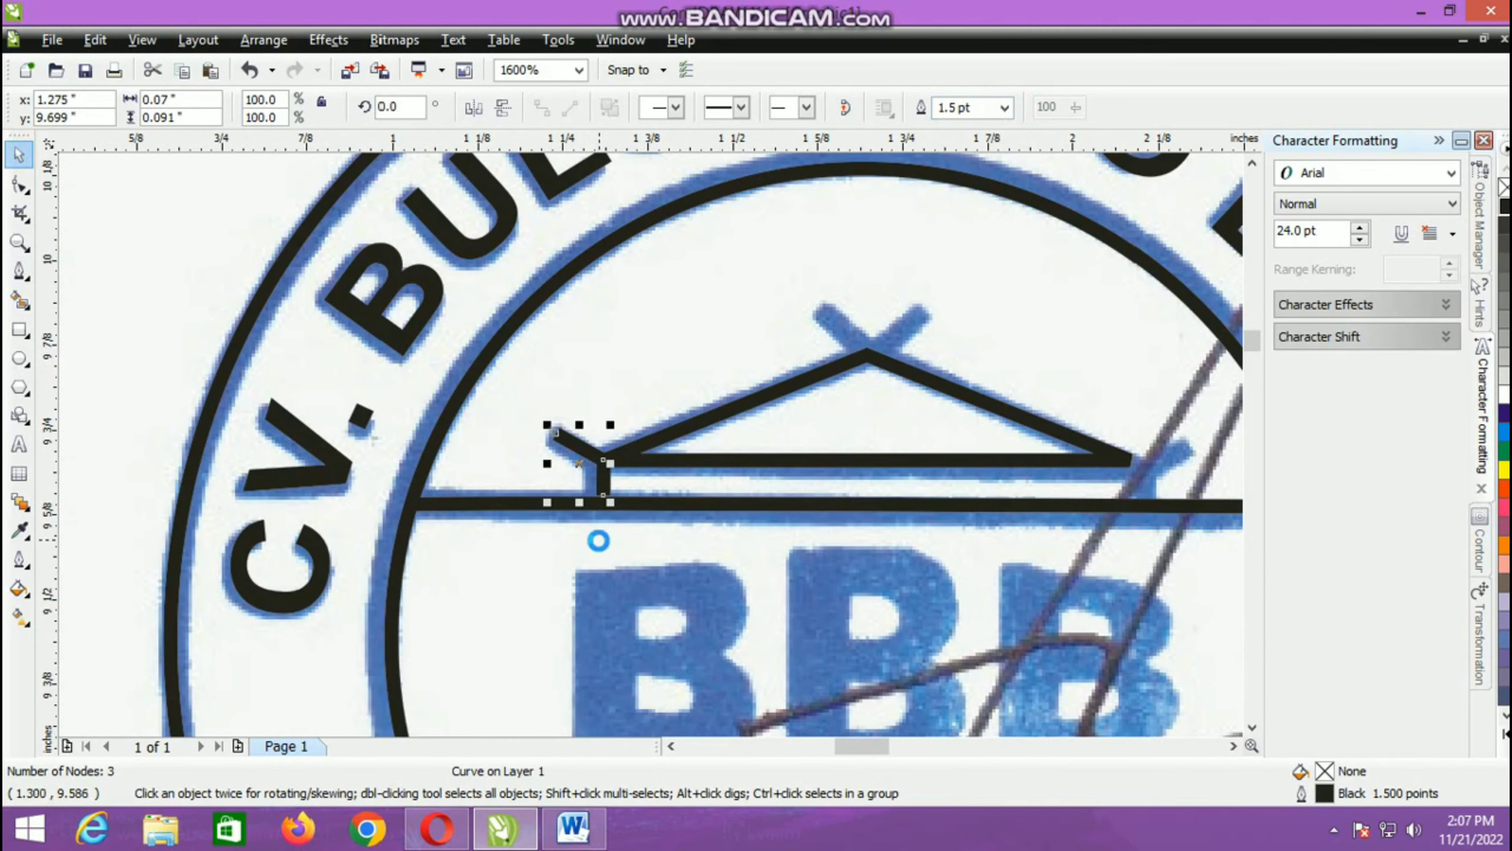
pyautogui.click(474, 110)
pyautogui.moveTo(578, 468); pyautogui.dragTo(1152, 560)
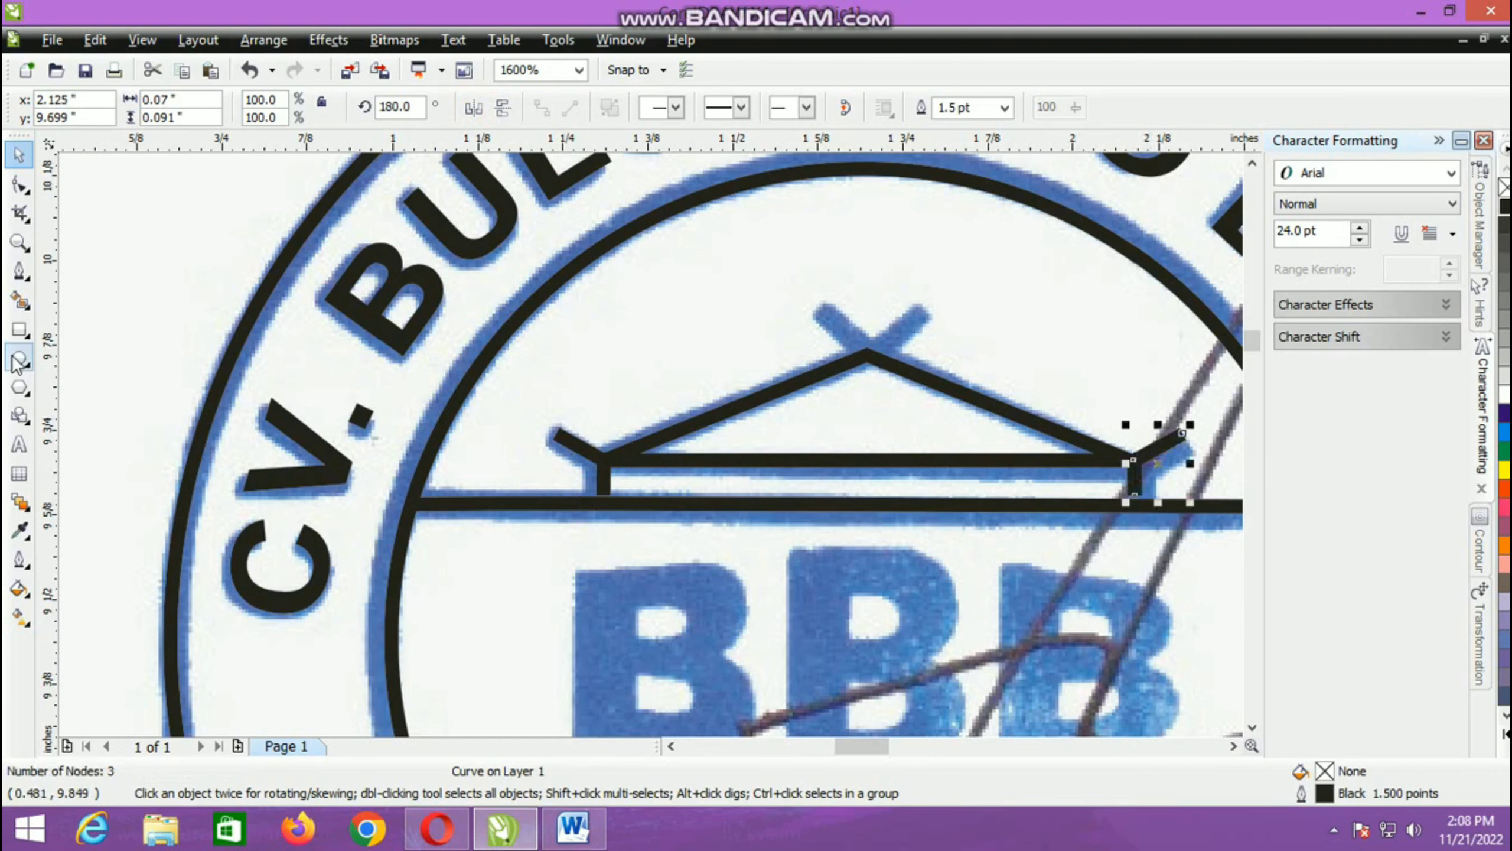
# Step: Draw a V-shaped Pen line about 0.13 in wide and 0.063 in high on the roof's peak, with a 1.5 pt outline
pyautogui.click(19, 271)
pyautogui.scroll(1, 651, 452)
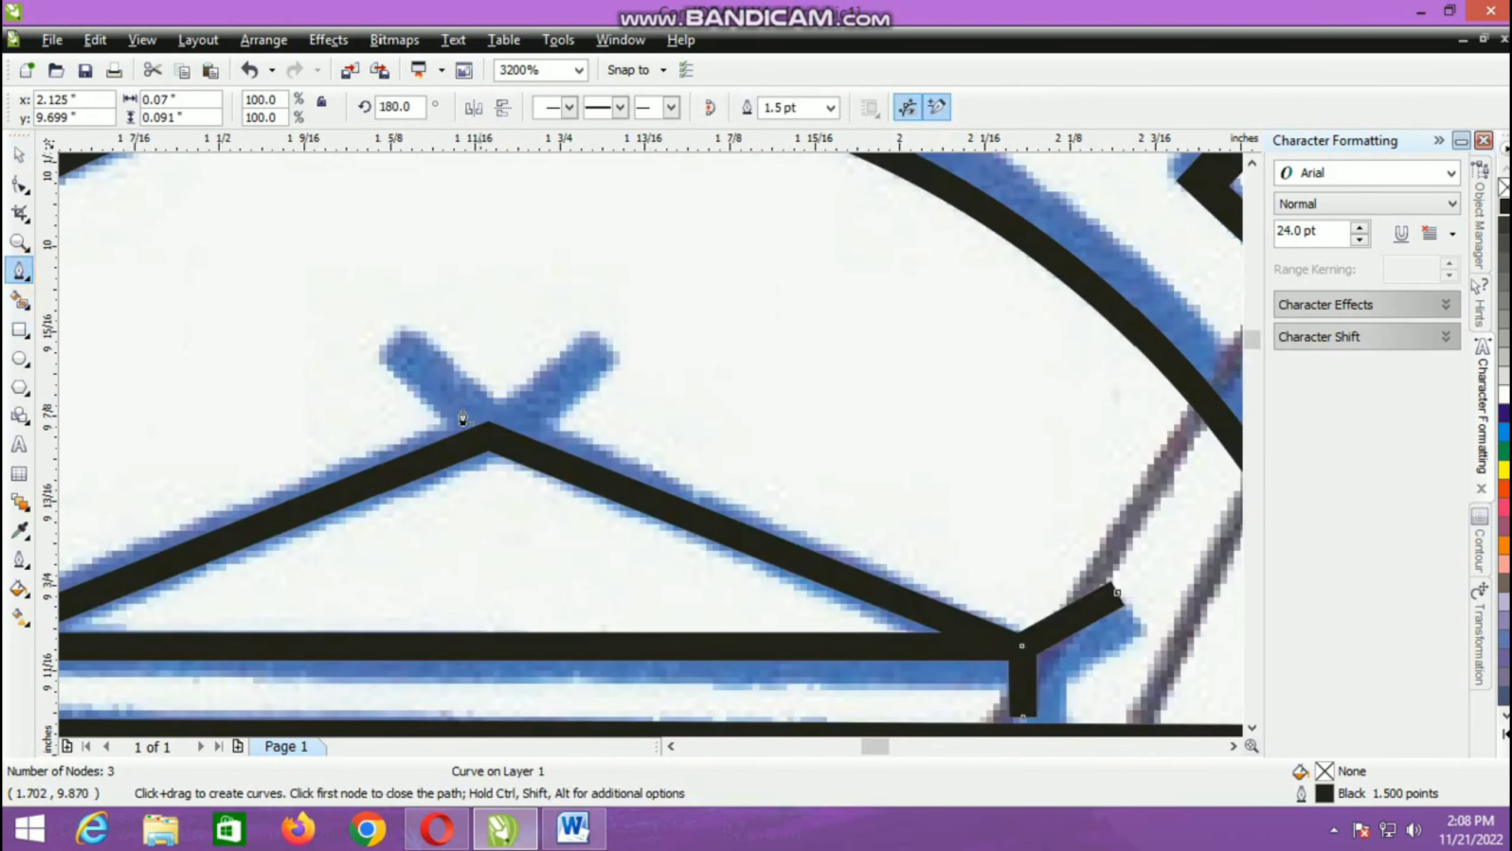
pyautogui.click(404, 351)
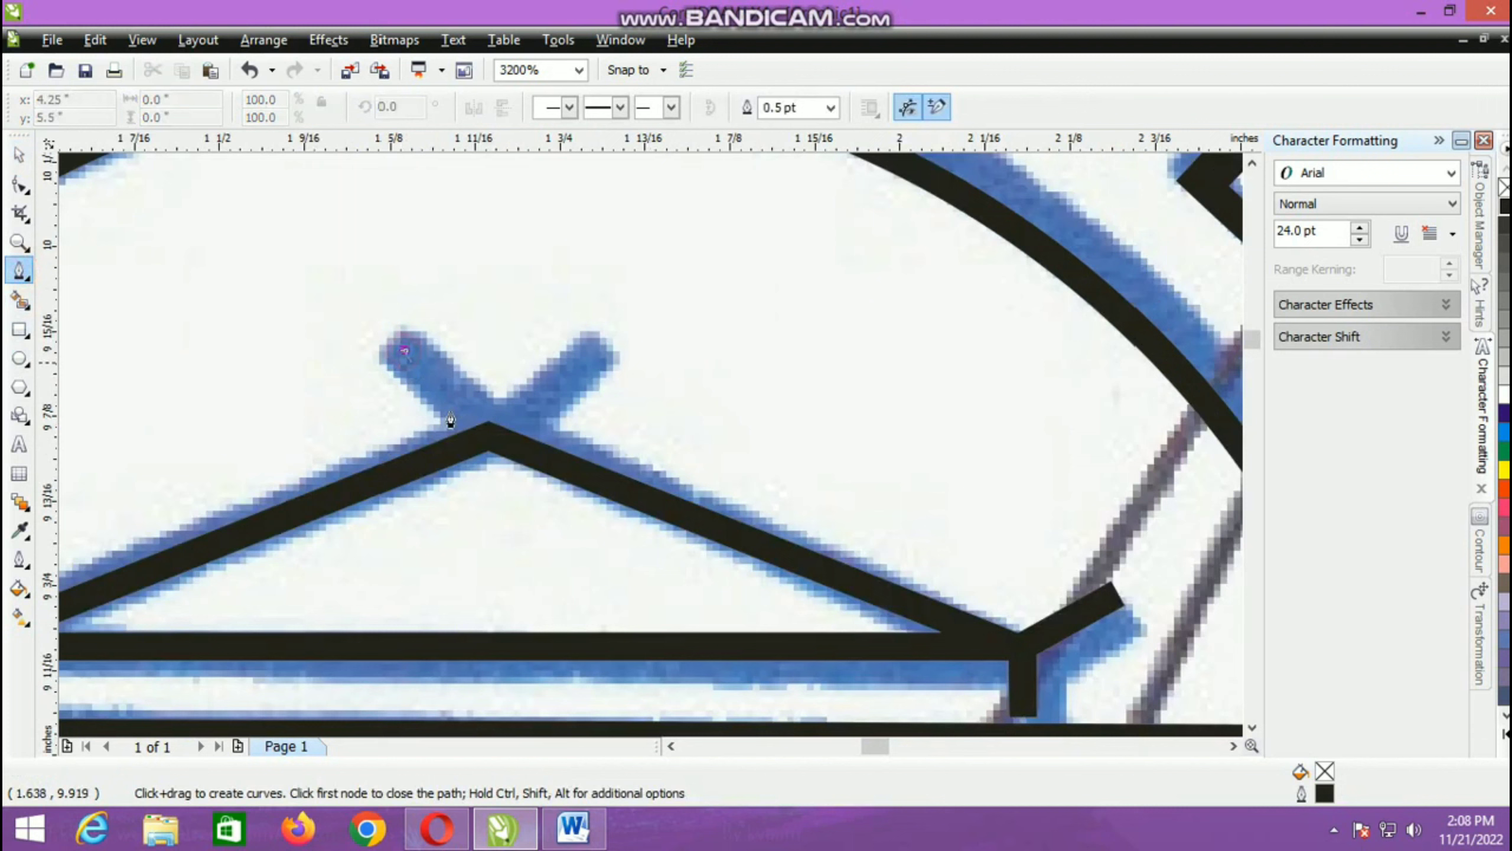
pyautogui.click(488, 436)
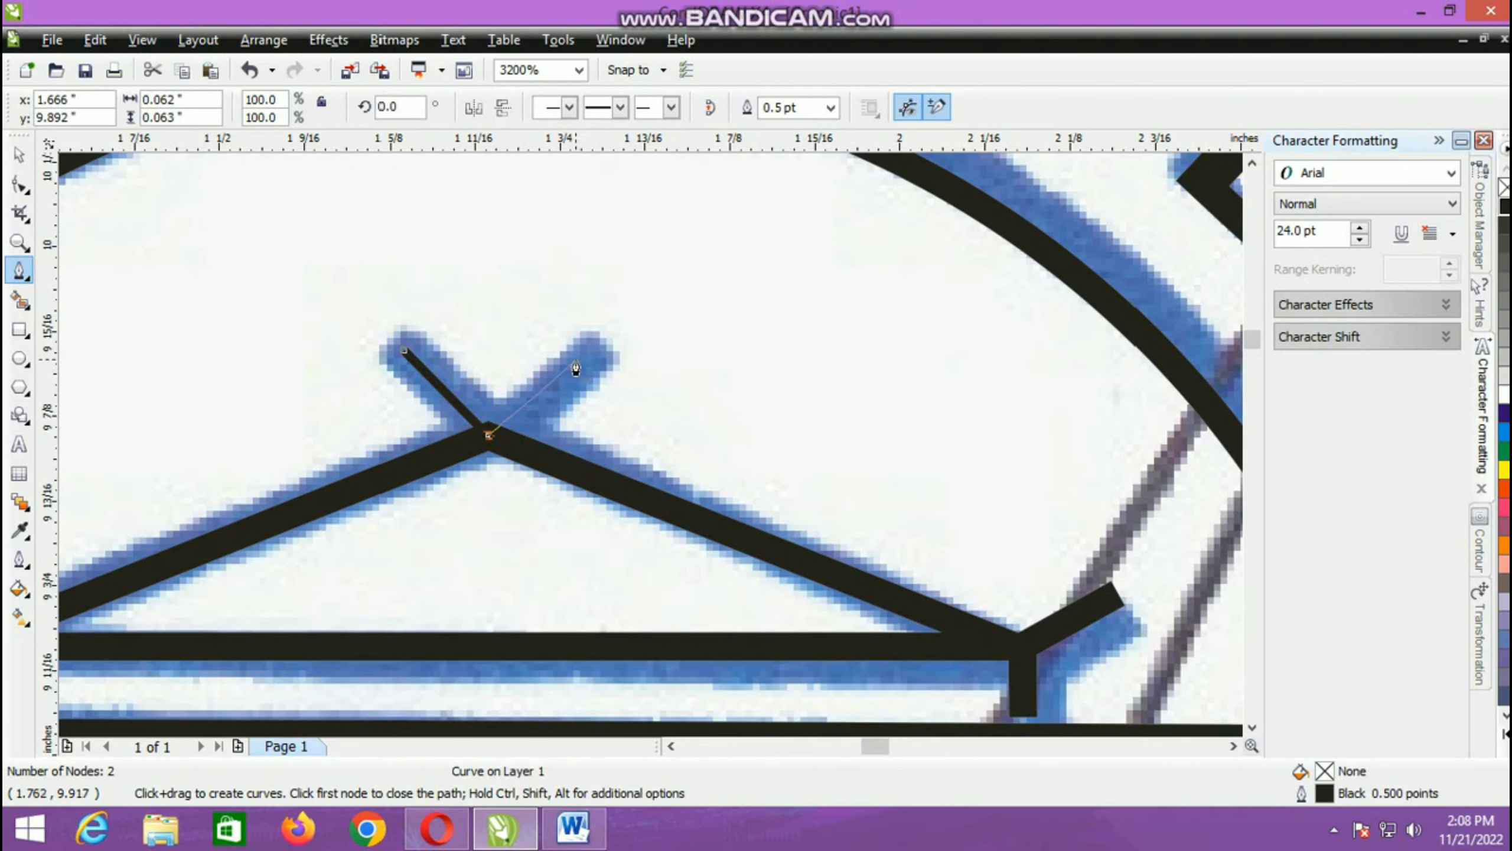
pyautogui.click(580, 352)
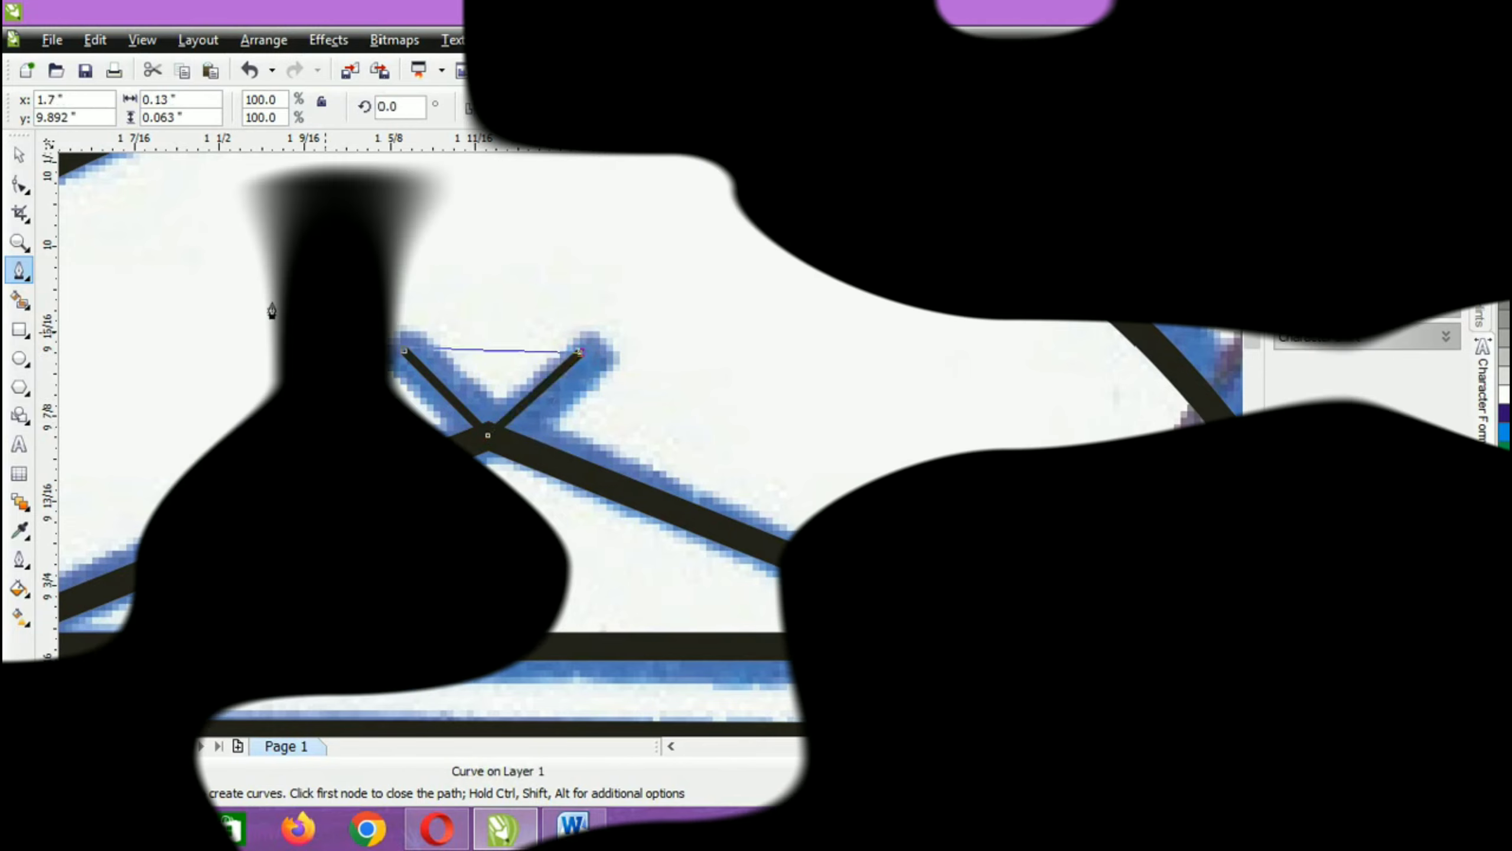
pyautogui.press('space')
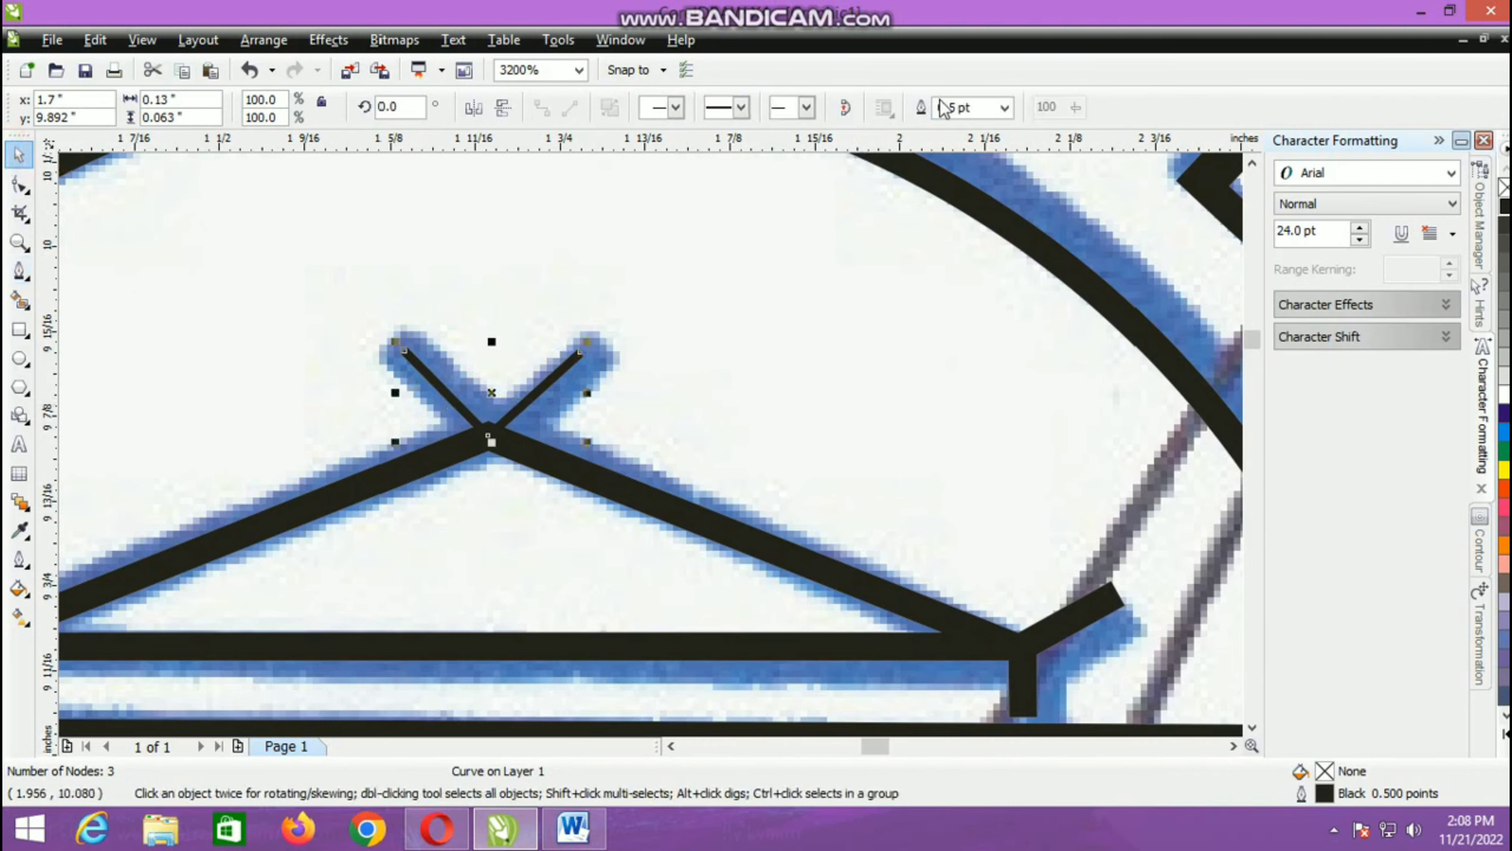
pyautogui.click(1005, 111)
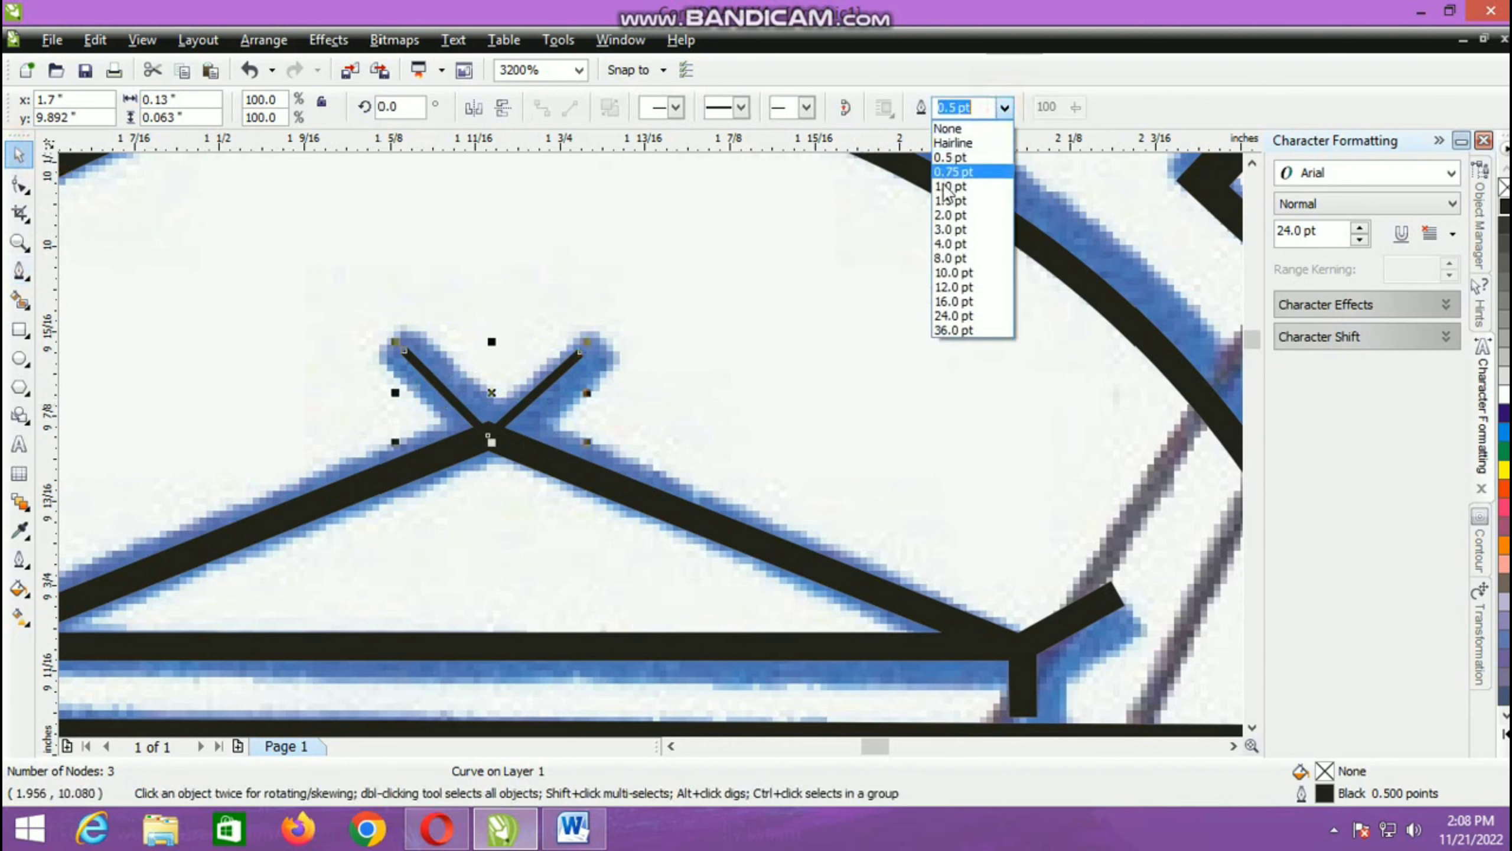
pyautogui.click(959, 209)
# Step: Draw a rectangle about 0.929 in wide and 0.055 in high over the emblem's base below the lower bar, with a 1.5 pt outline
pyautogui.scroll(-2, 604, 460)
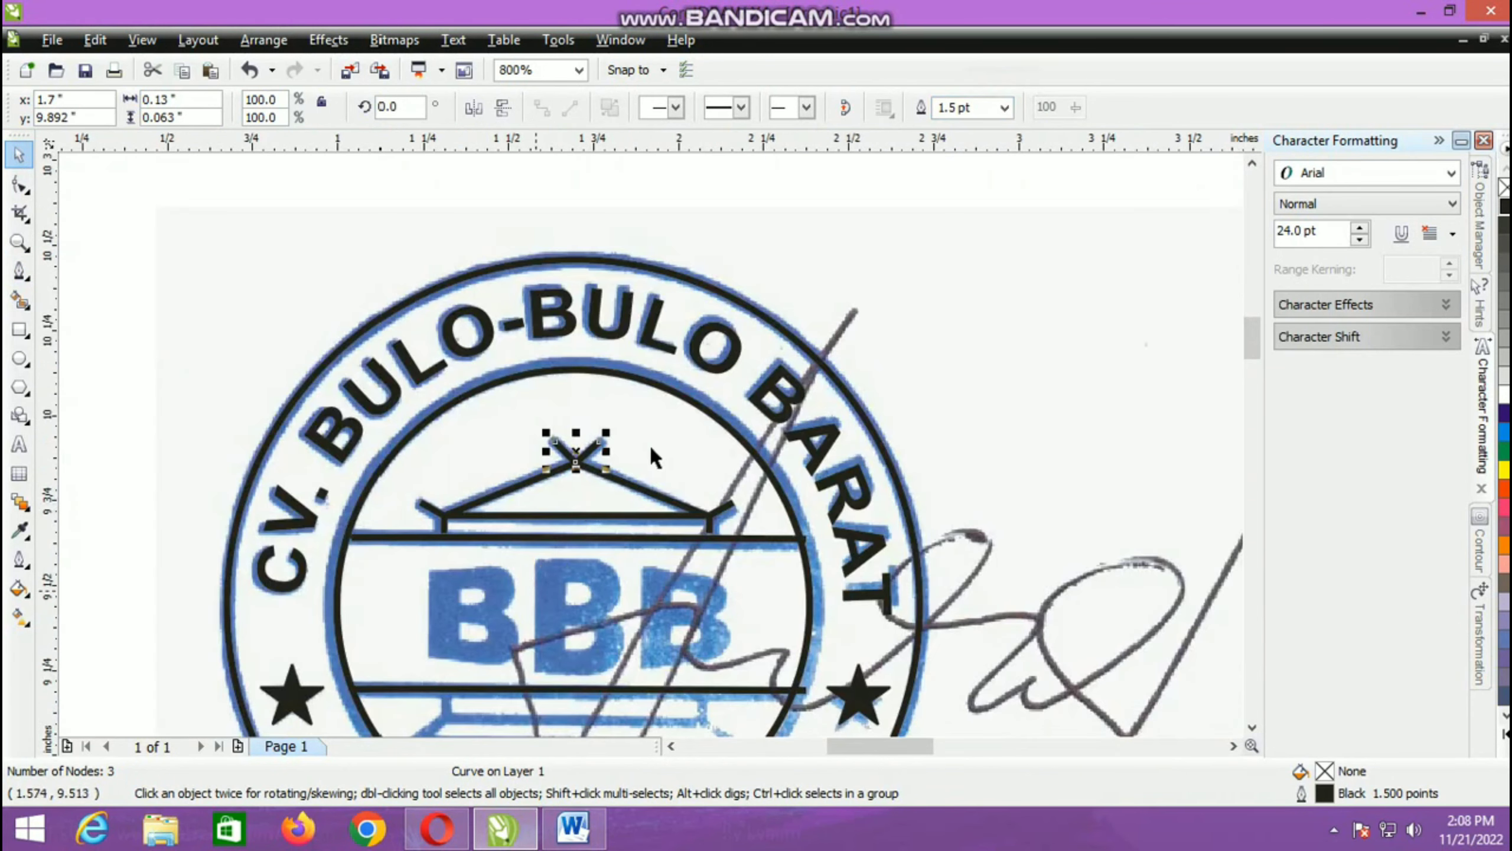
pyautogui.scroll(-1, 650, 443)
pyautogui.scroll(1, 637, 525)
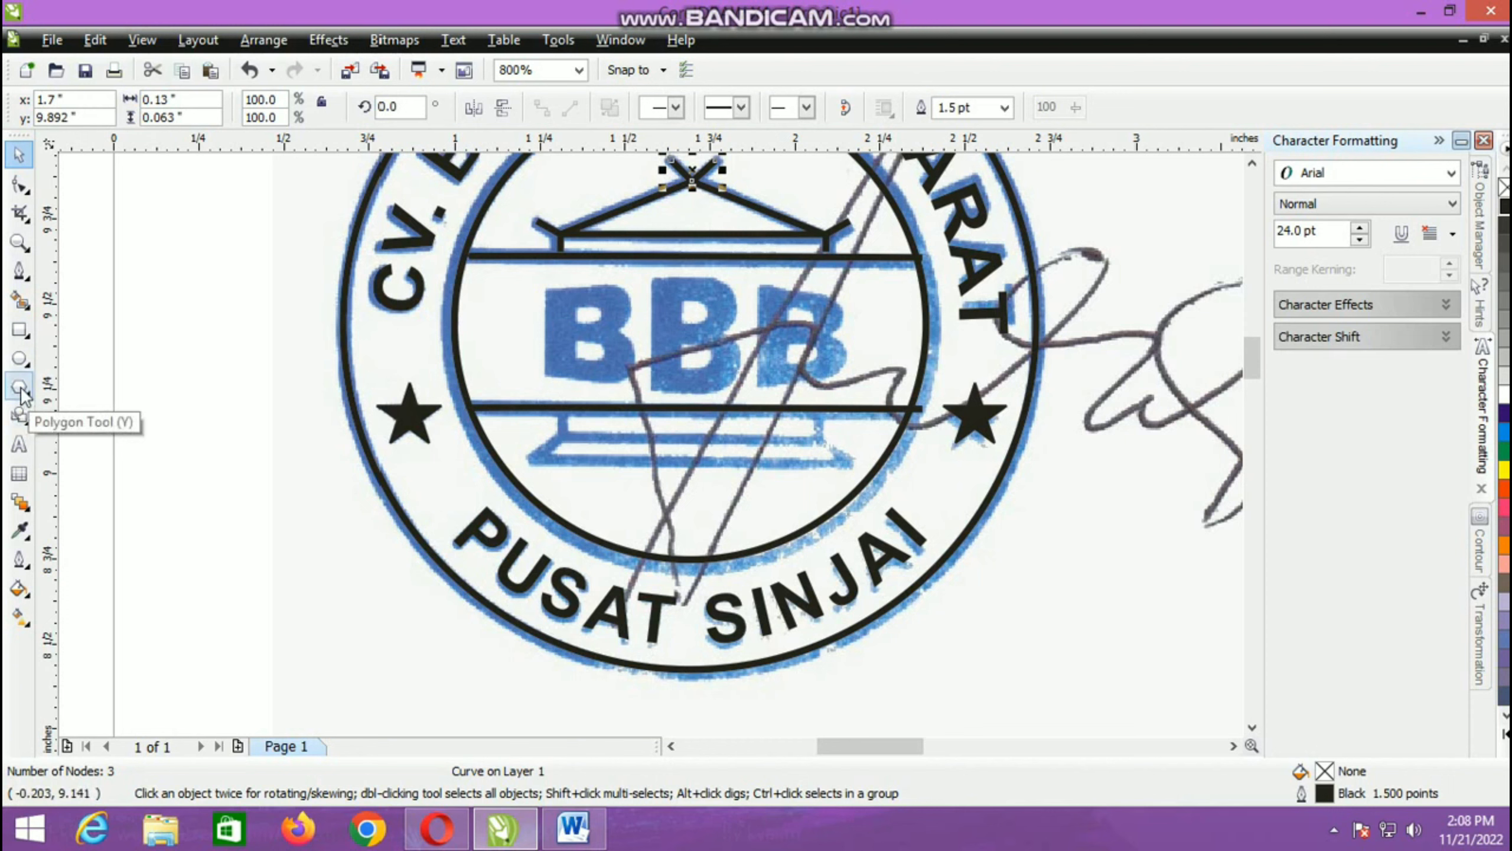
pyautogui.click(20, 329)
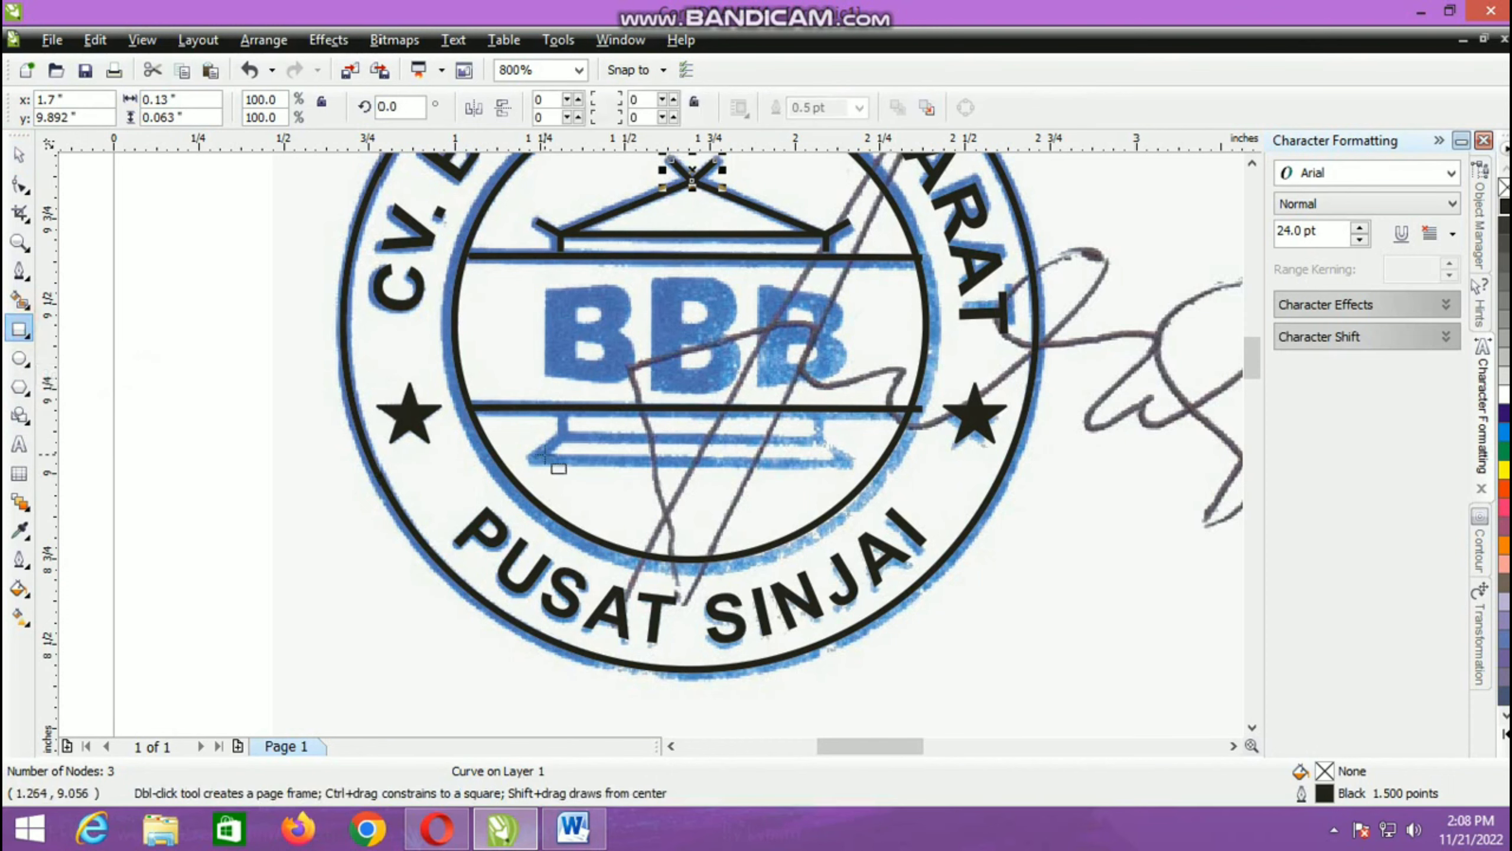
pyautogui.moveTo(533, 458); pyautogui.dragTo(849, 440)
pyautogui.click(860, 110)
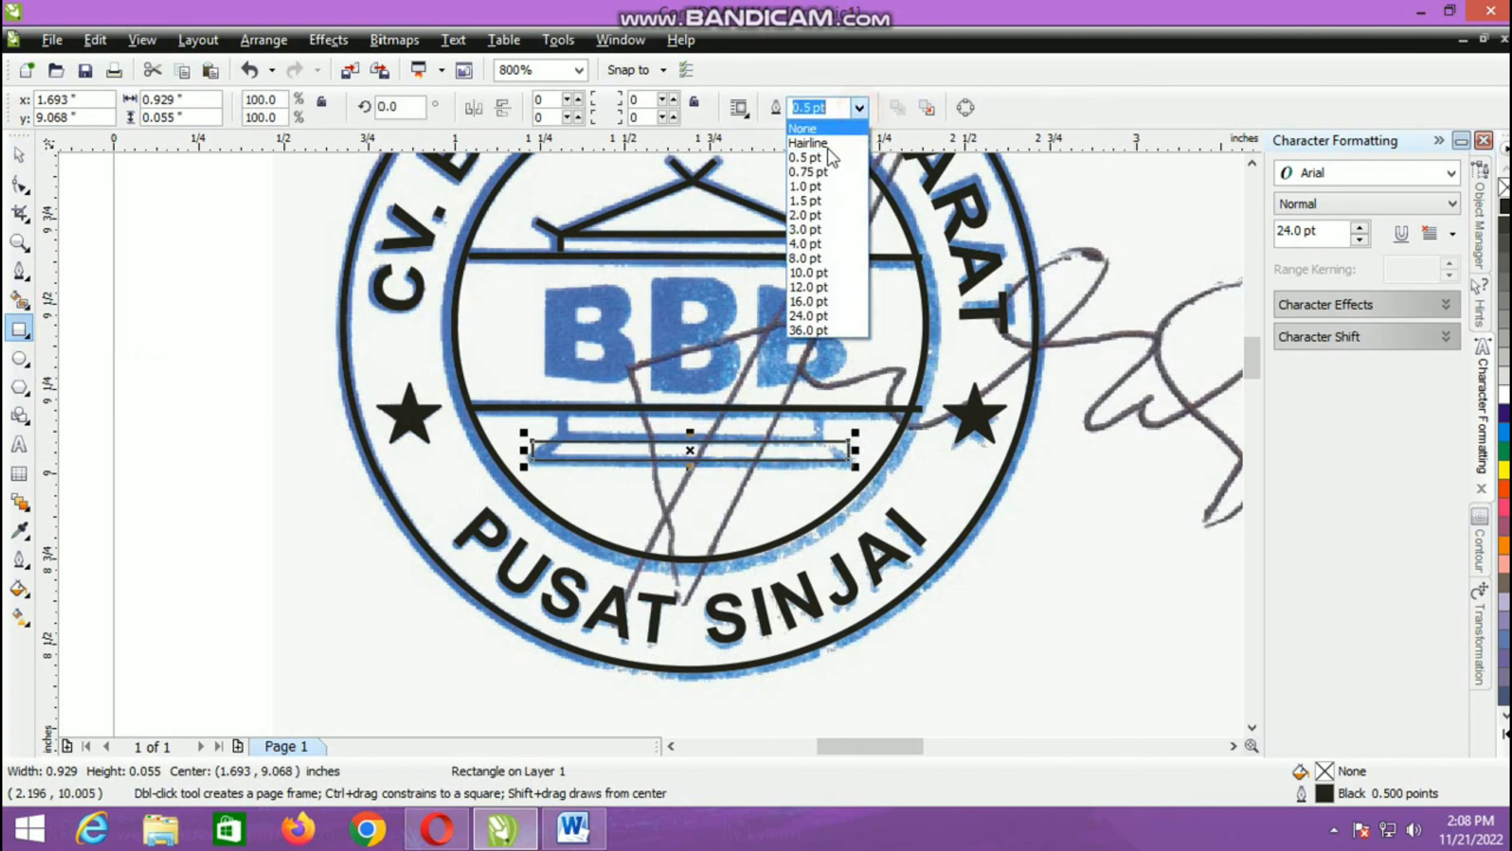
pyautogui.click(804, 202)
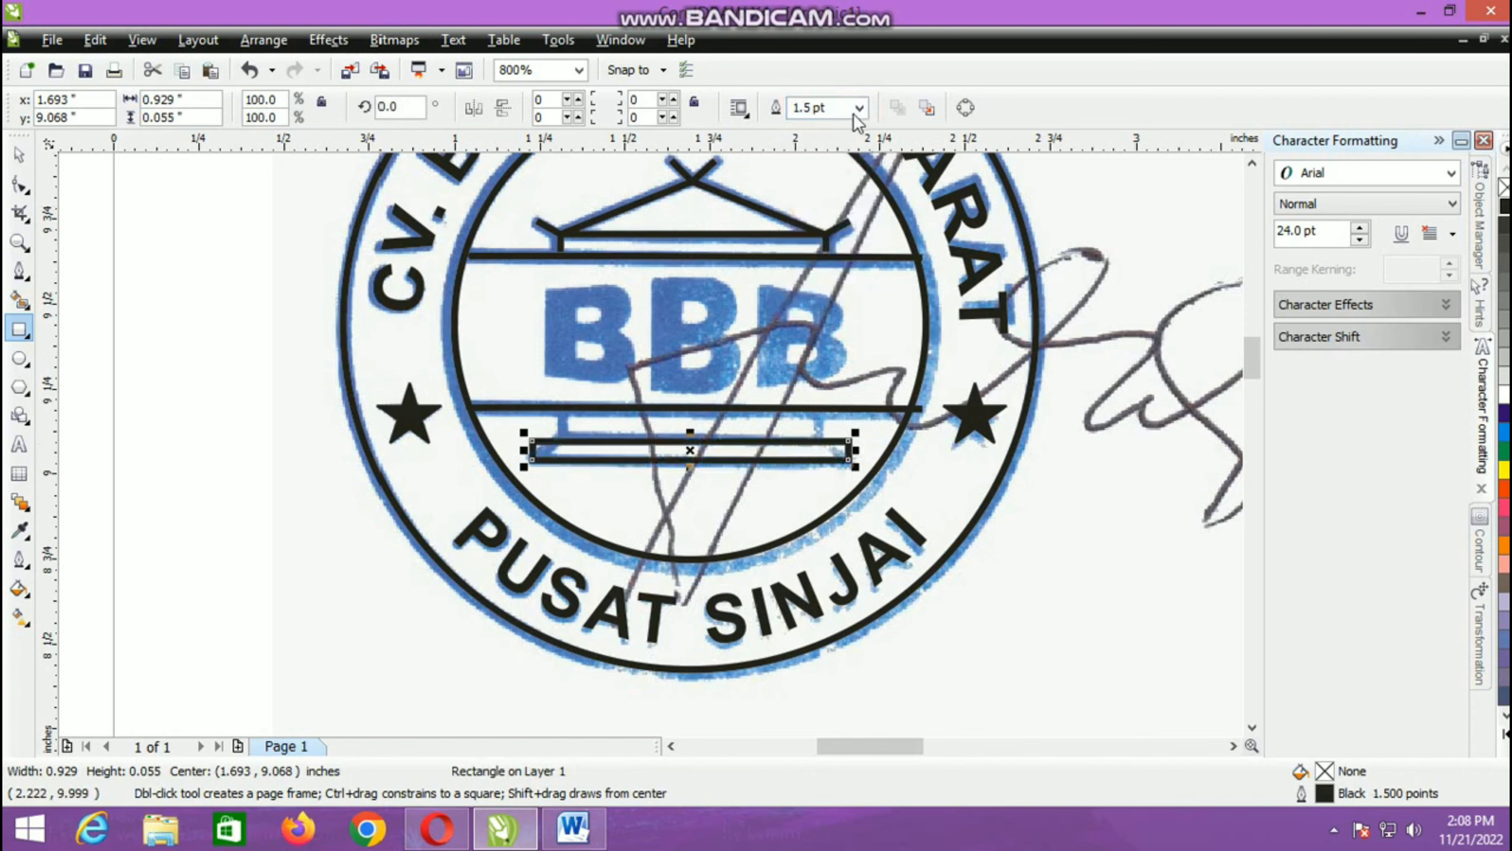
# Step: Convert the base rectangle to curves and move its two upper corner nodes inward to form a trapezoid matching the scan
pyautogui.click(961, 109)
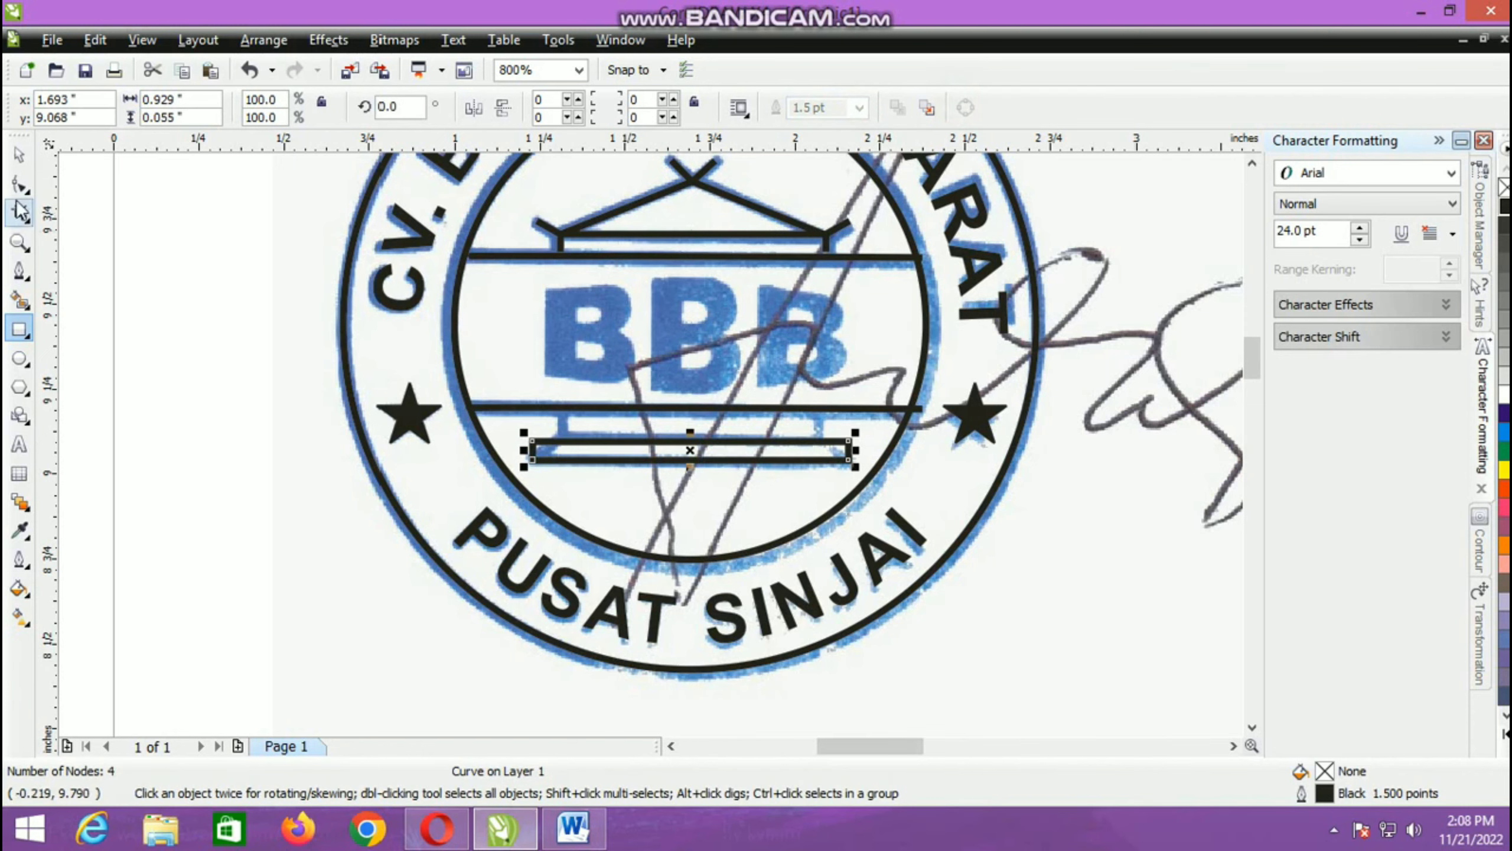
pyautogui.click(20, 187)
pyautogui.scroll(2, 604, 439)
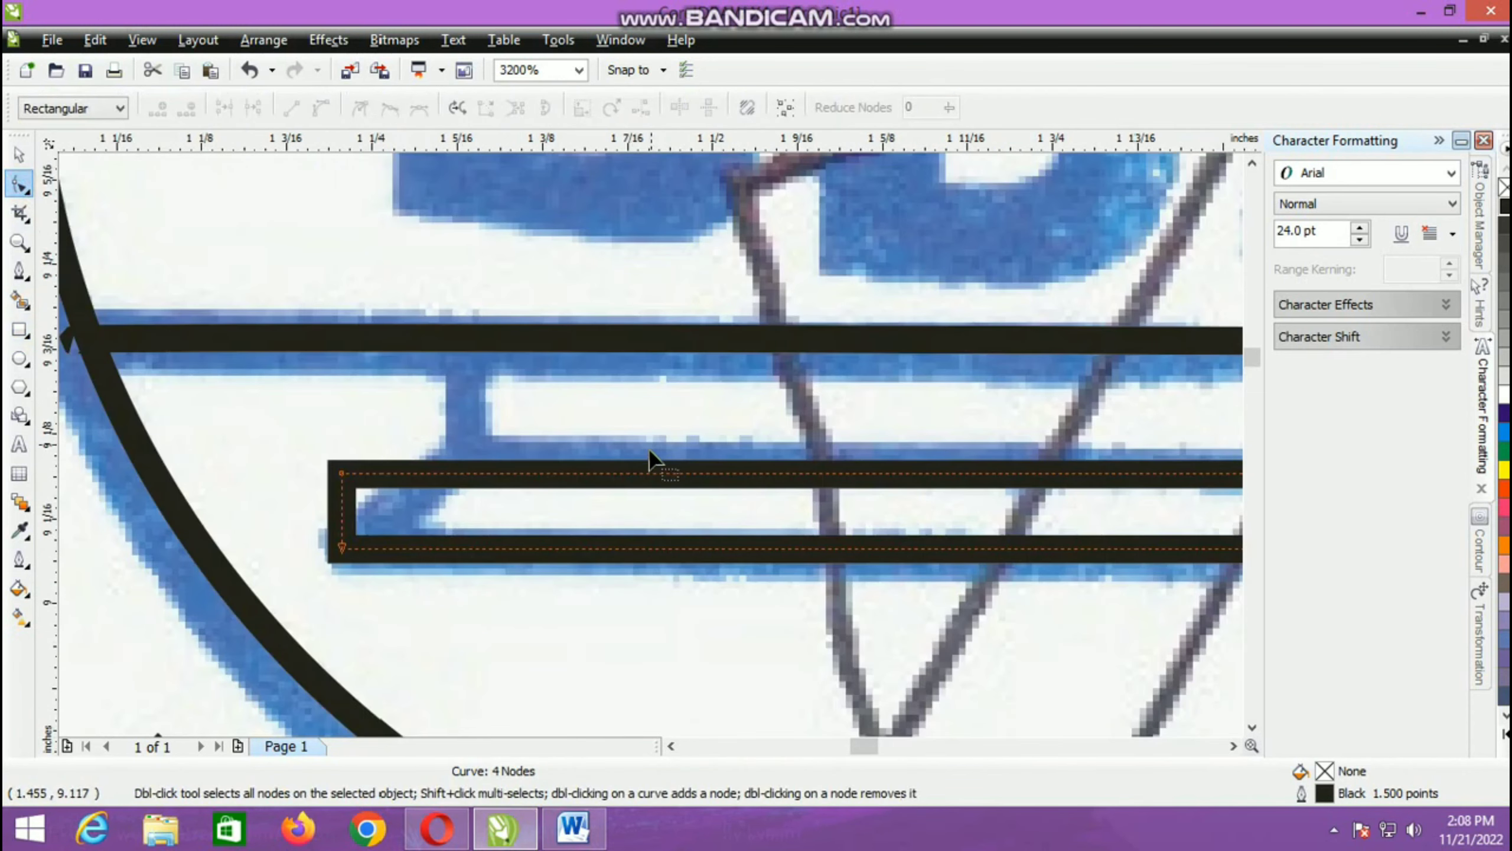
pyautogui.click(344, 475)
pyautogui.moveTo(340, 474); pyautogui.dragTo(450, 472)
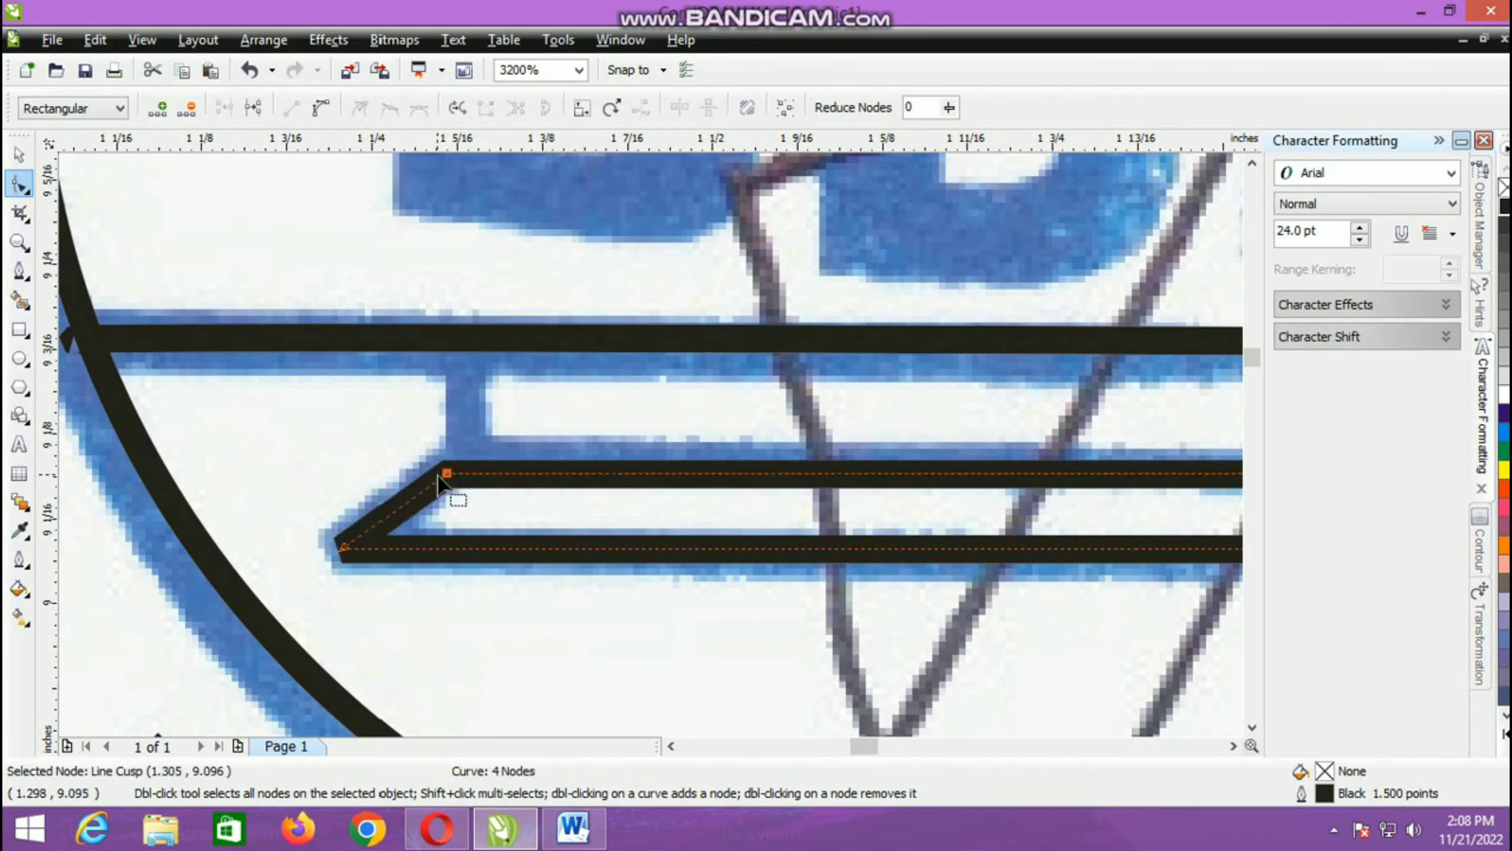
pyautogui.scroll(-1, 757, 470)
pyautogui.scroll(-2, 650, 446)
pyautogui.scroll(2, 713, 448)
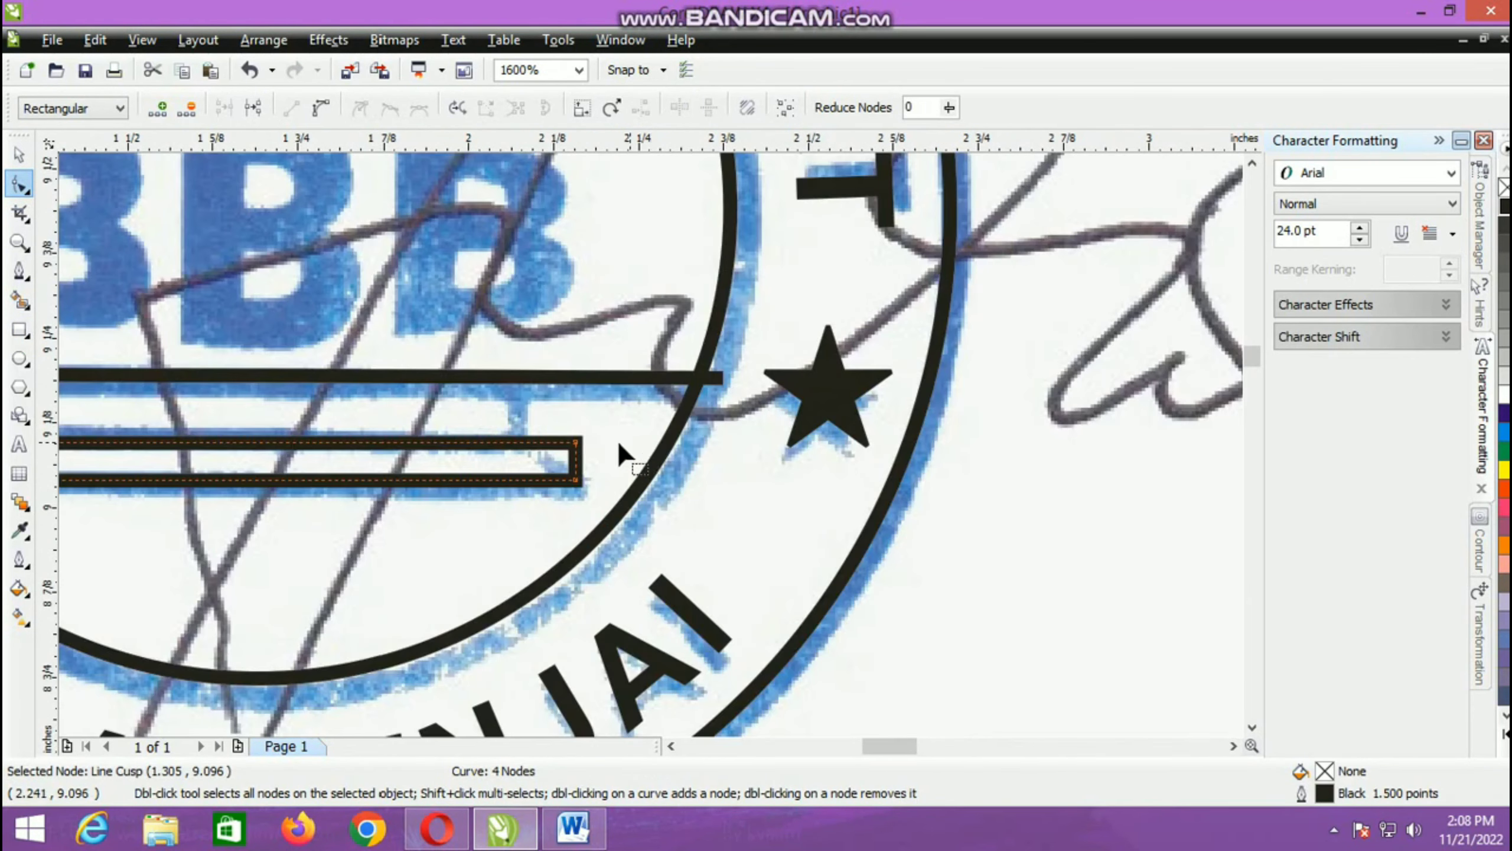
pyautogui.moveTo(576, 447); pyautogui.dragTo(512, 449)
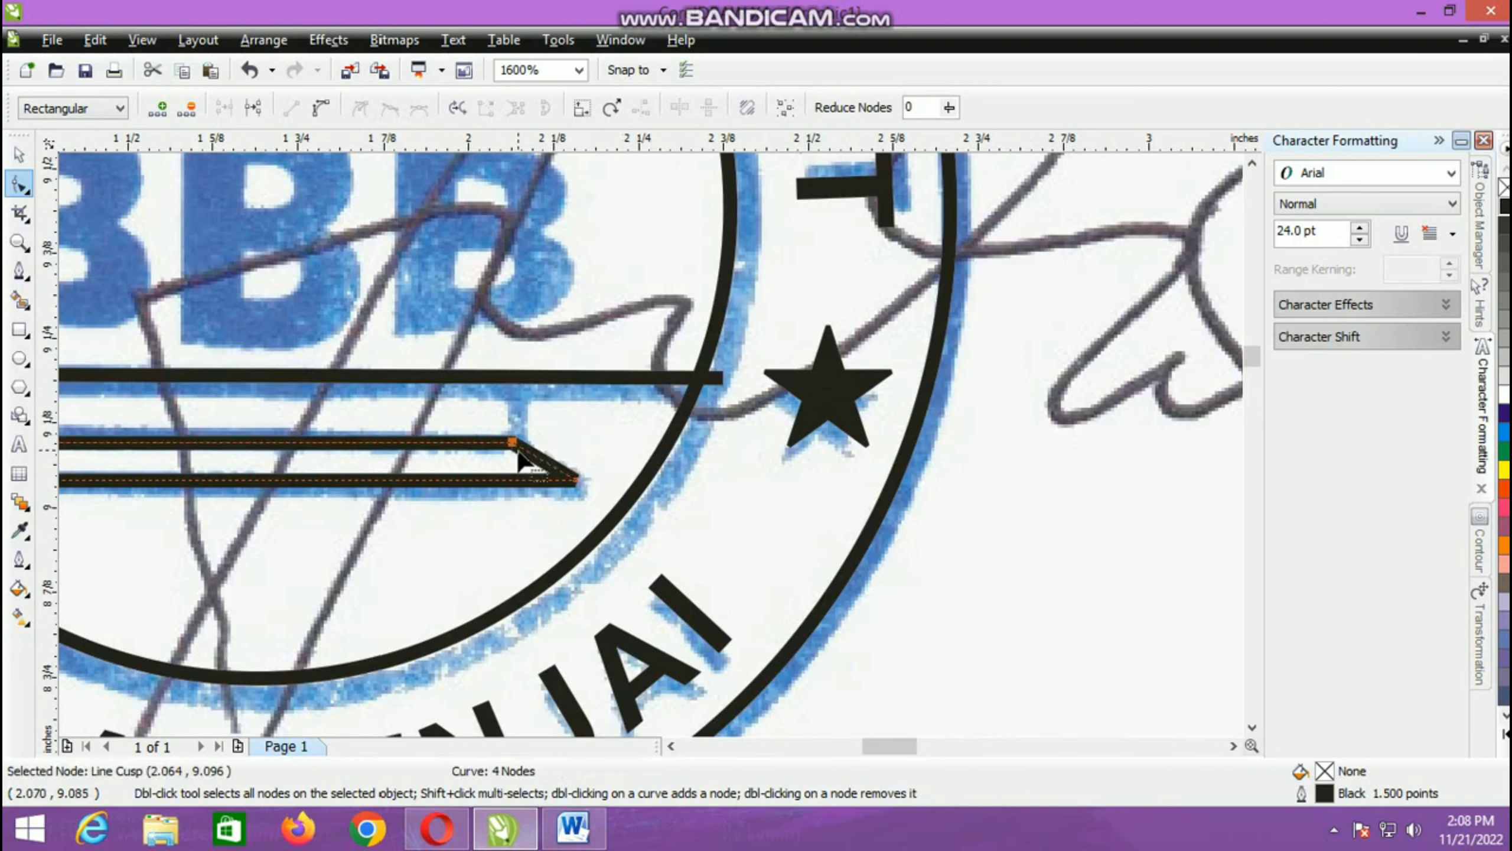
pyautogui.scroll(-2, 518, 485)
pyautogui.scroll(2, 506, 443)
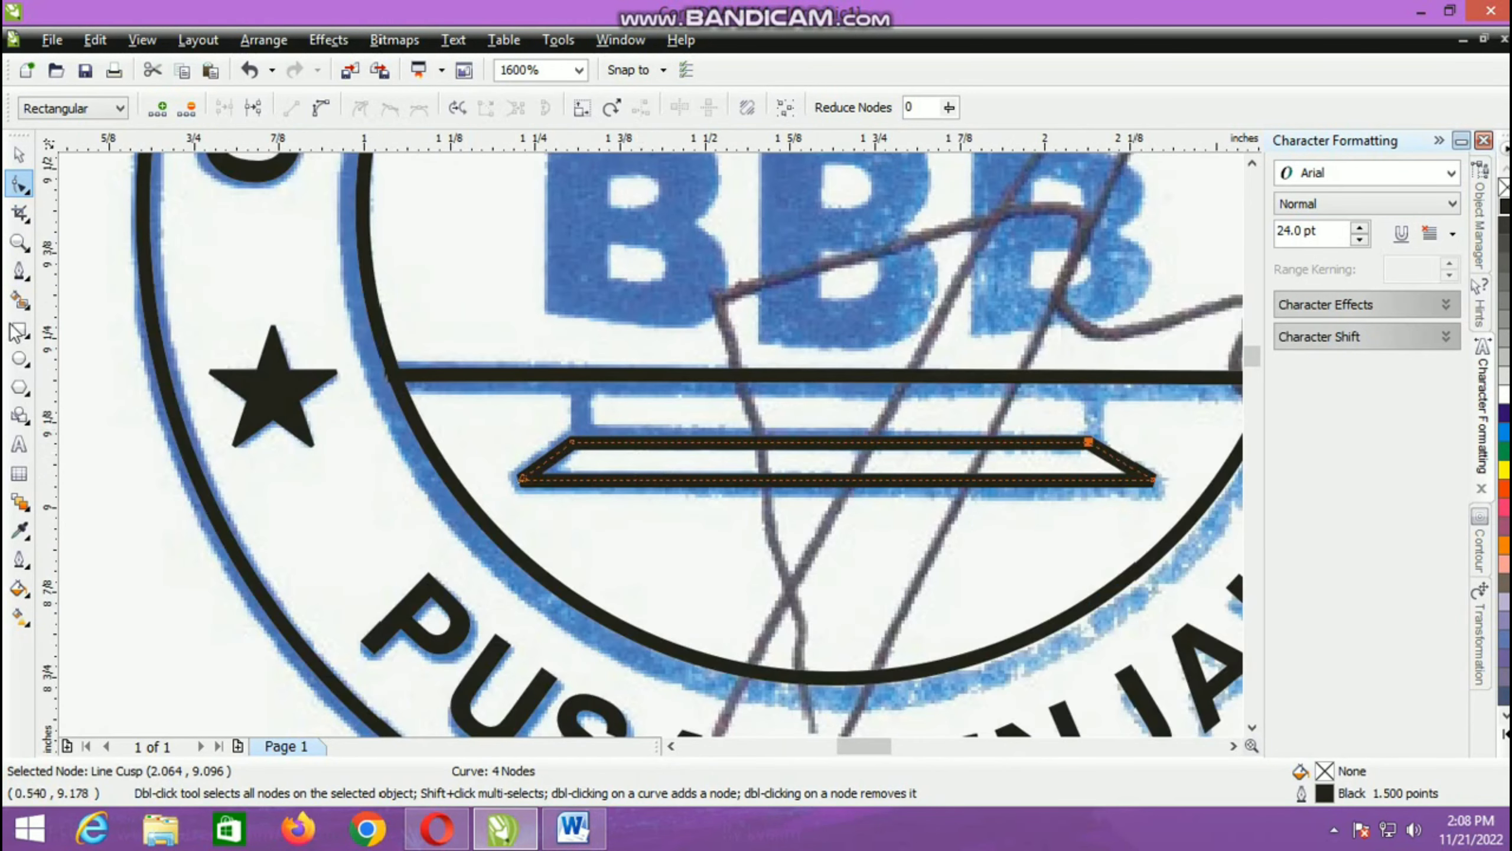
# Step: Draw a vertical Pen line about 0.061 in high from below the lower bar to the trapezoid's upper left corner
pyautogui.click(20, 274)
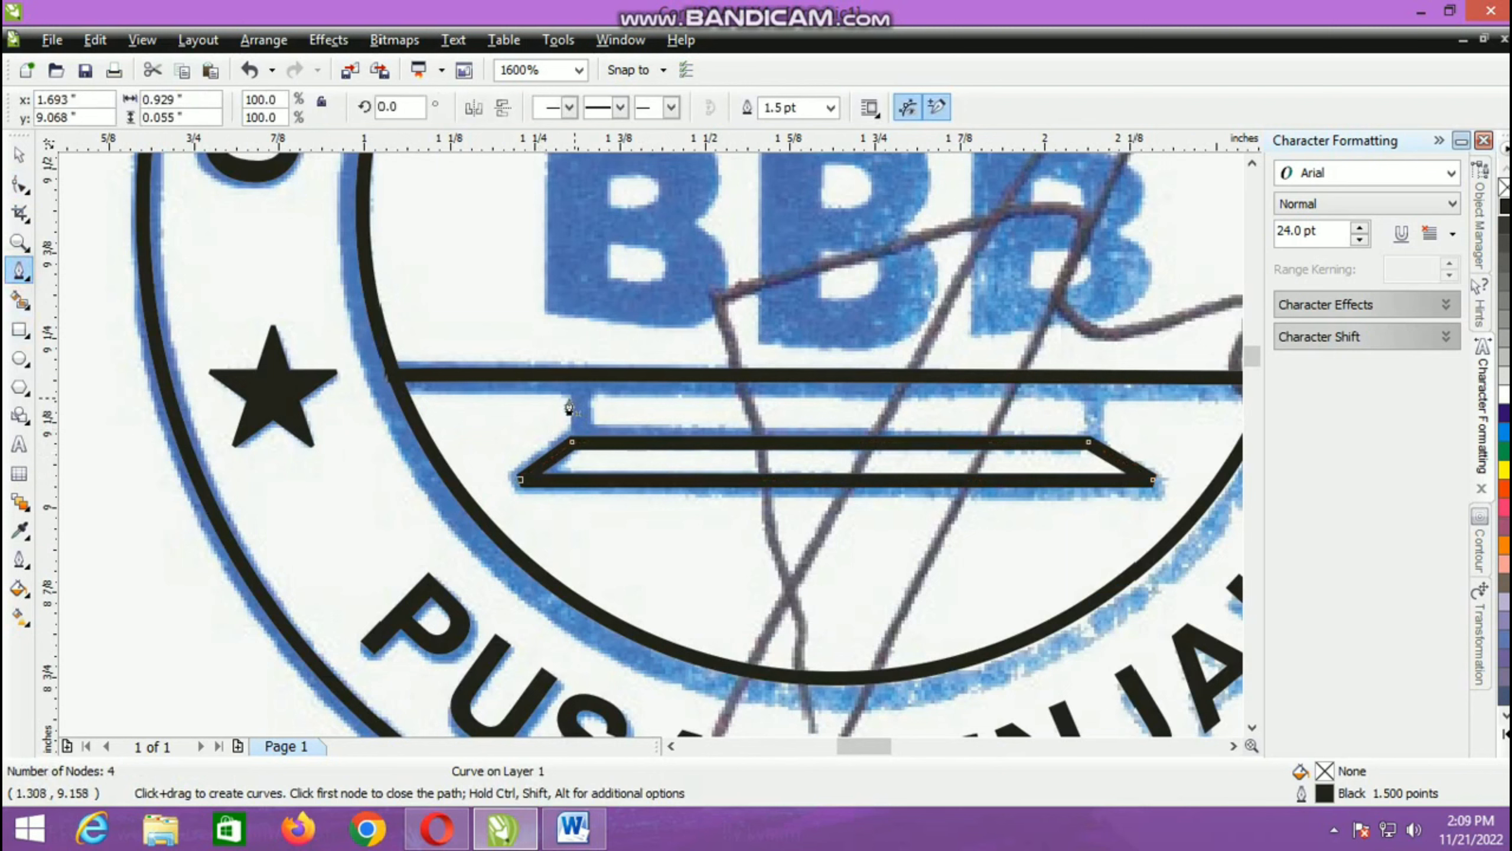
pyautogui.click(572, 442)
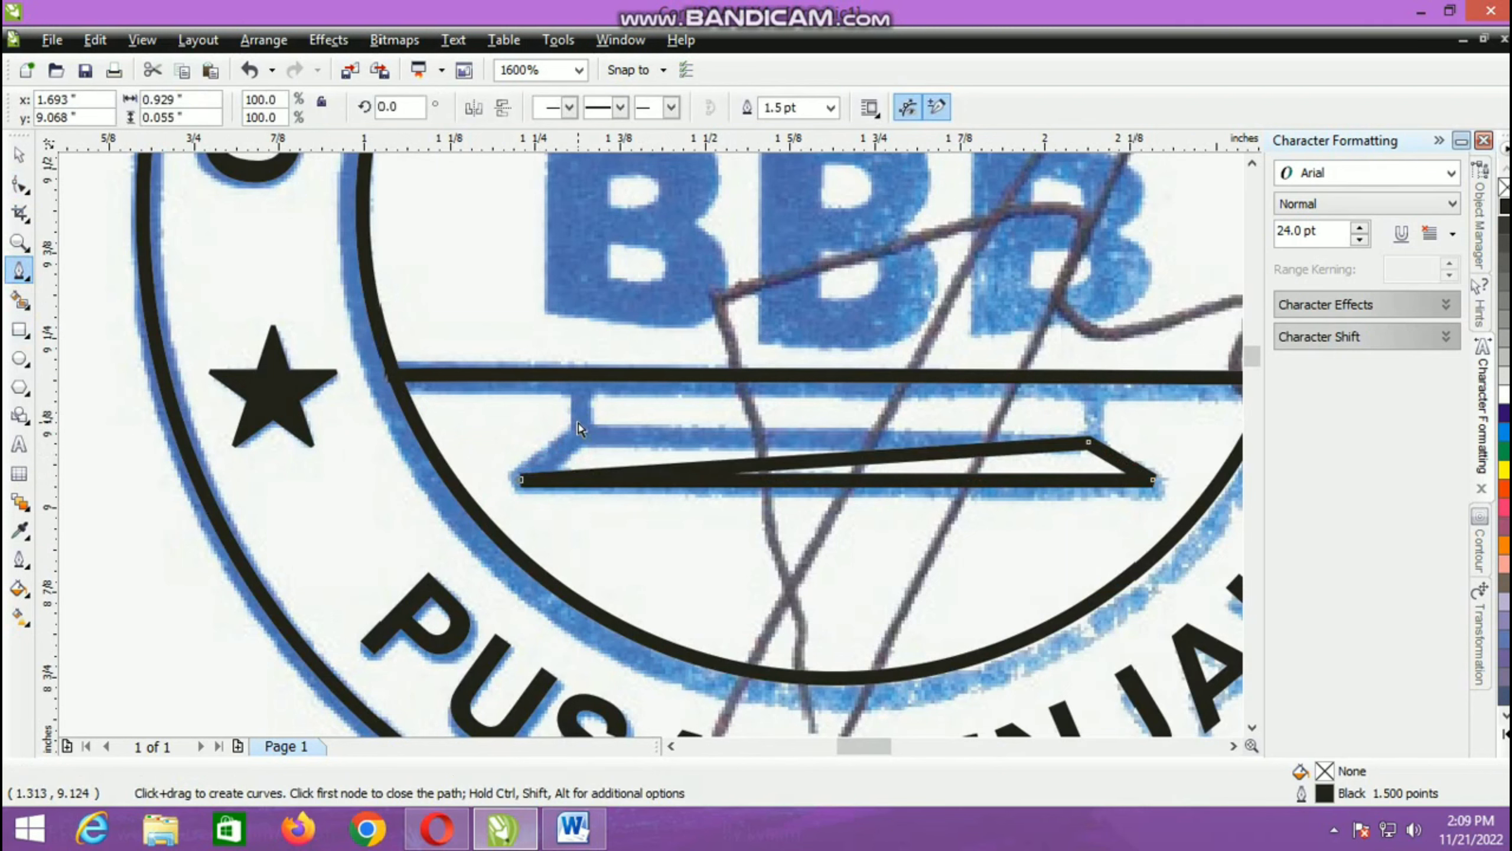
pyautogui.hotkey('ctrl', 'z')
pyautogui.click(575, 393)
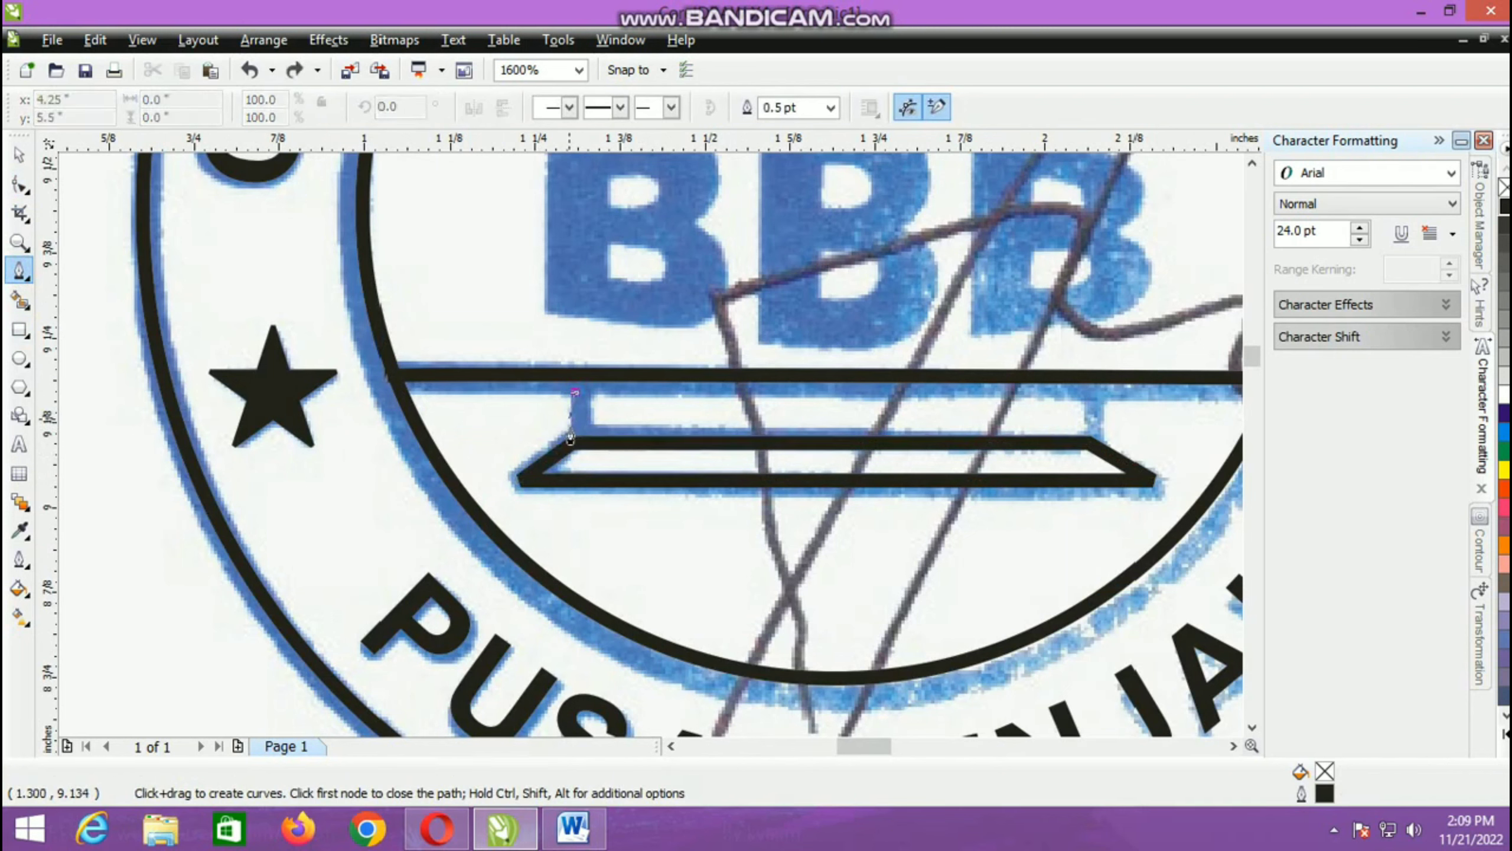
pyautogui.scroll(2, 572, 446)
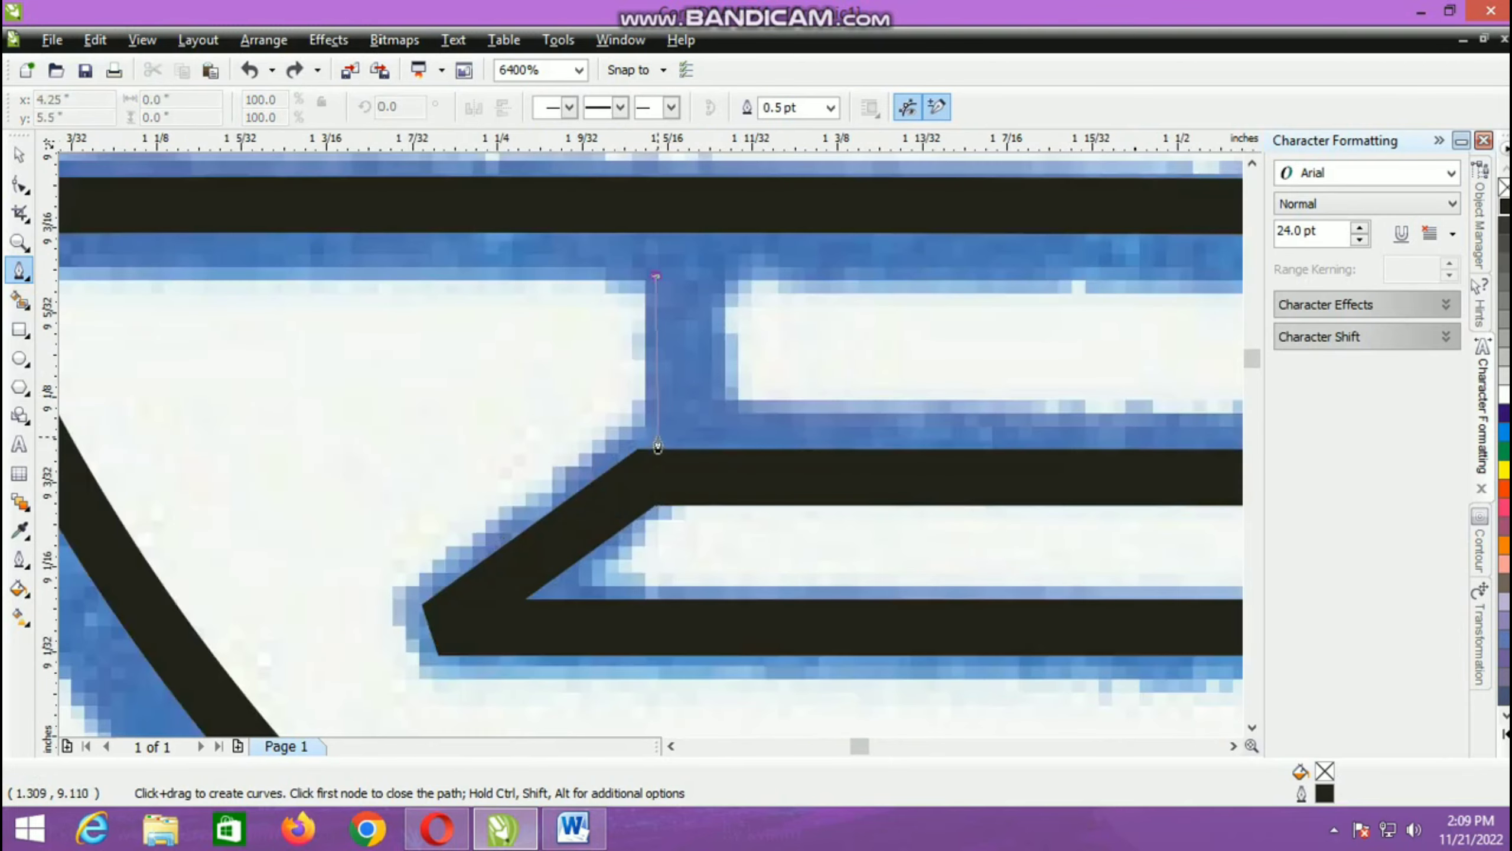
pyautogui.click(656, 441)
pyautogui.click(19, 156)
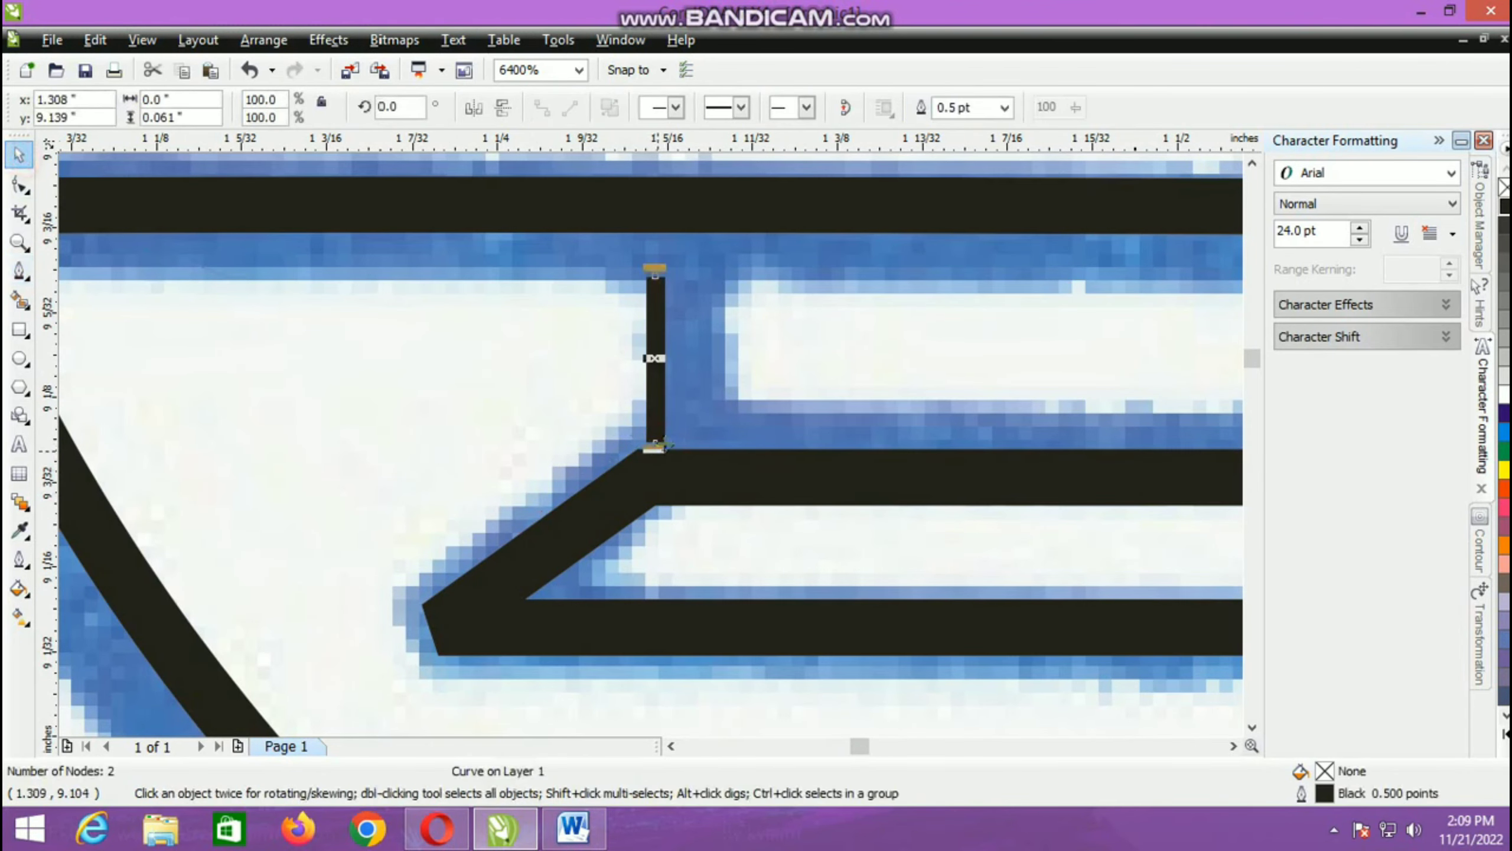
# Step: Lengthen the vertical line at both ends to about 0.086 in so it joins the lower bar and trapezoid, with a 1.5 pt outline
pyautogui.scroll(2, 629, 473)
pyautogui.moveTo(619, 458); pyautogui.dragTo(618, 512)
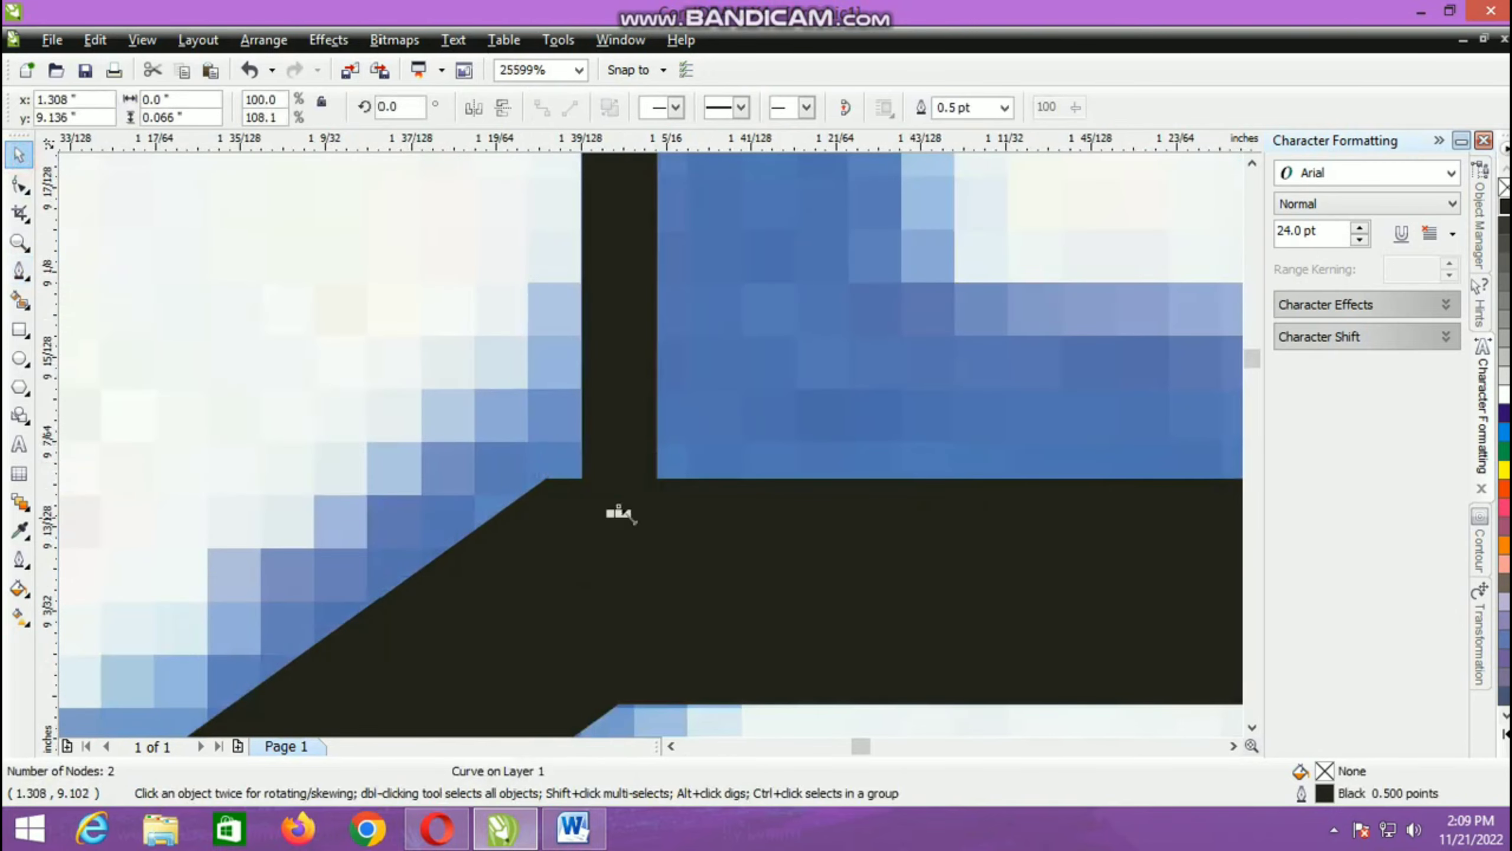
pyautogui.click(1004, 108)
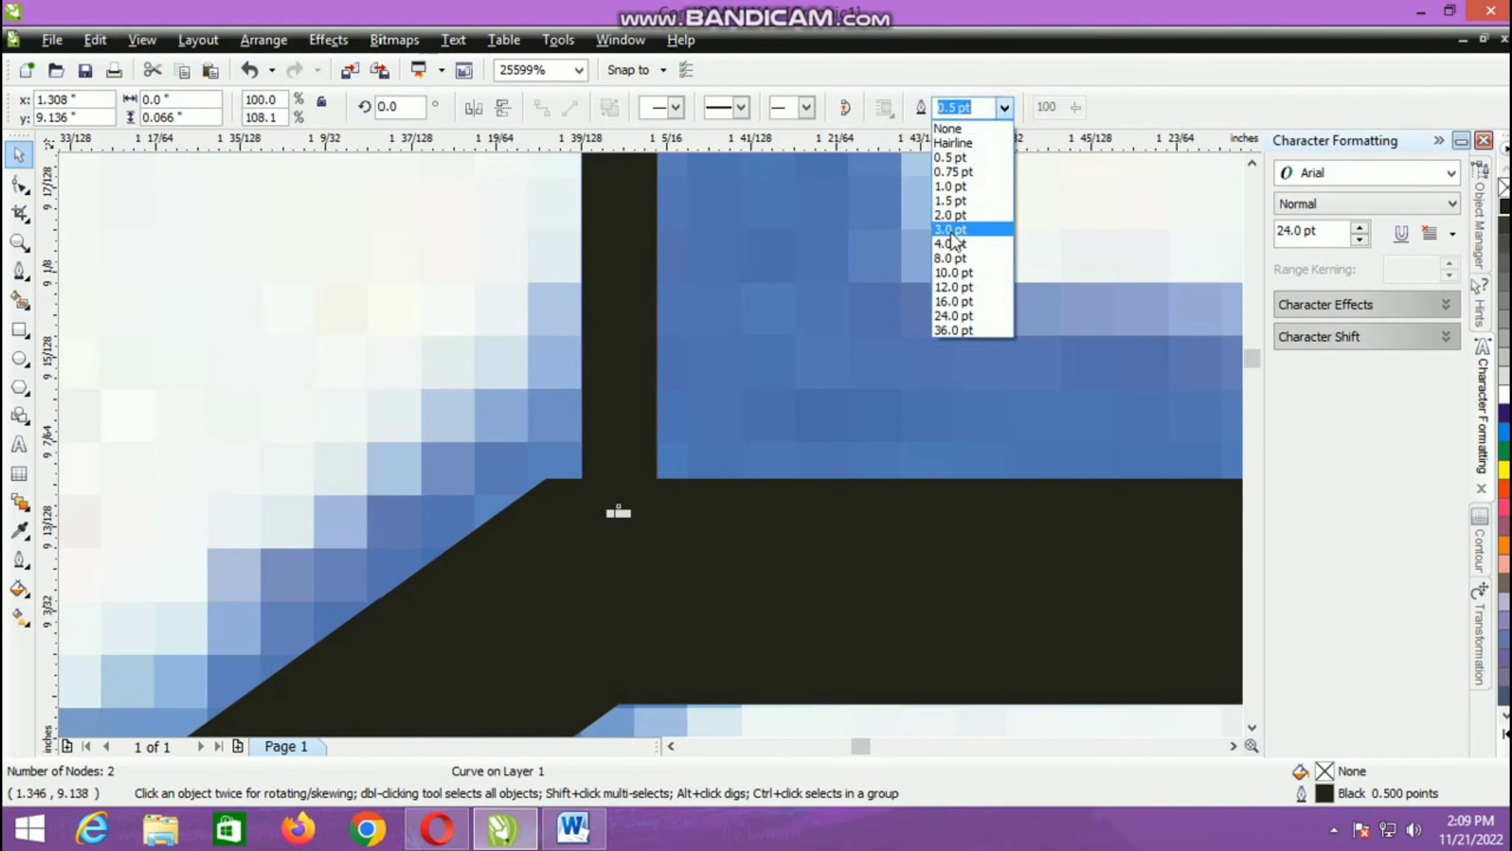
pyautogui.click(952, 201)
pyautogui.scroll(-4, 651, 444)
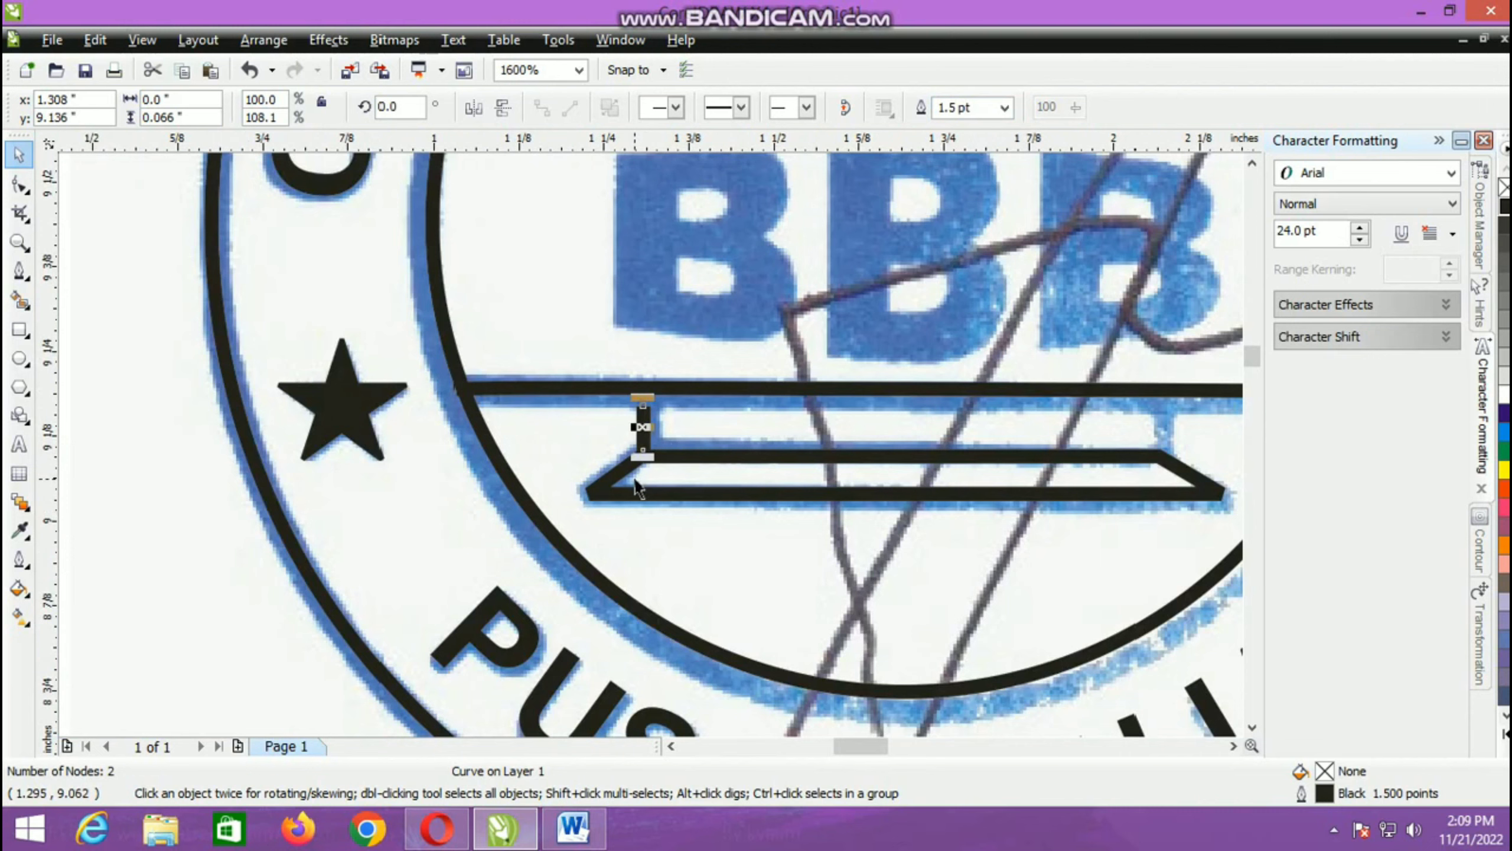
pyautogui.scroll(2, 666, 430)
pyautogui.moveTo(575, 397); pyautogui.dragTo(584, 338)
pyautogui.scroll(-2, 652, 438)
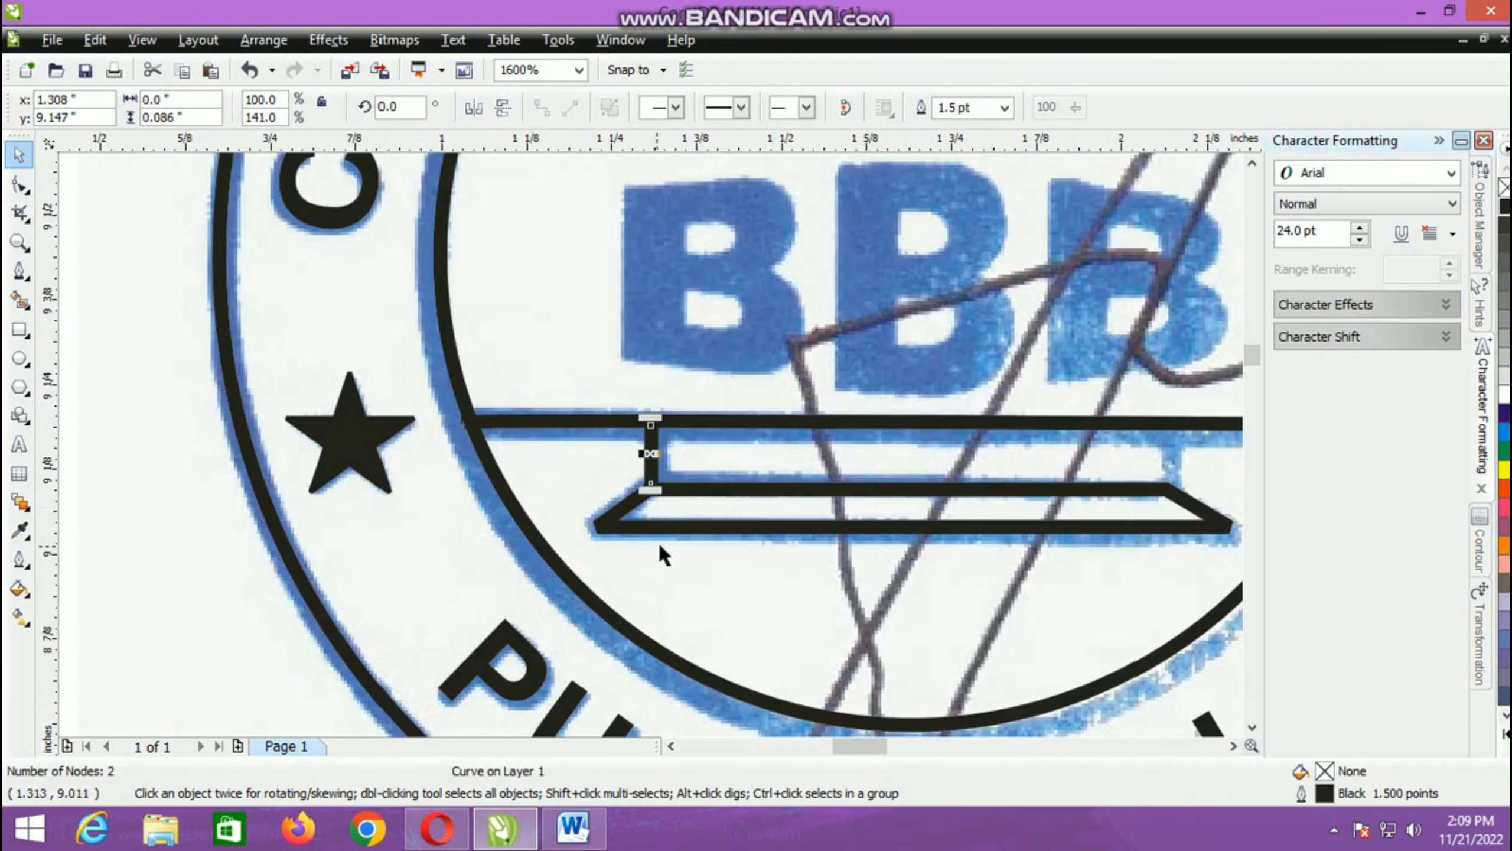
# Step: Place a copy of the short vertical post between the lower bar and the trapezoid's upper right corner
pyautogui.moveTo(651, 455); pyautogui.dragTo(1167, 541)
pyautogui.scroll(-2, 483, 531)
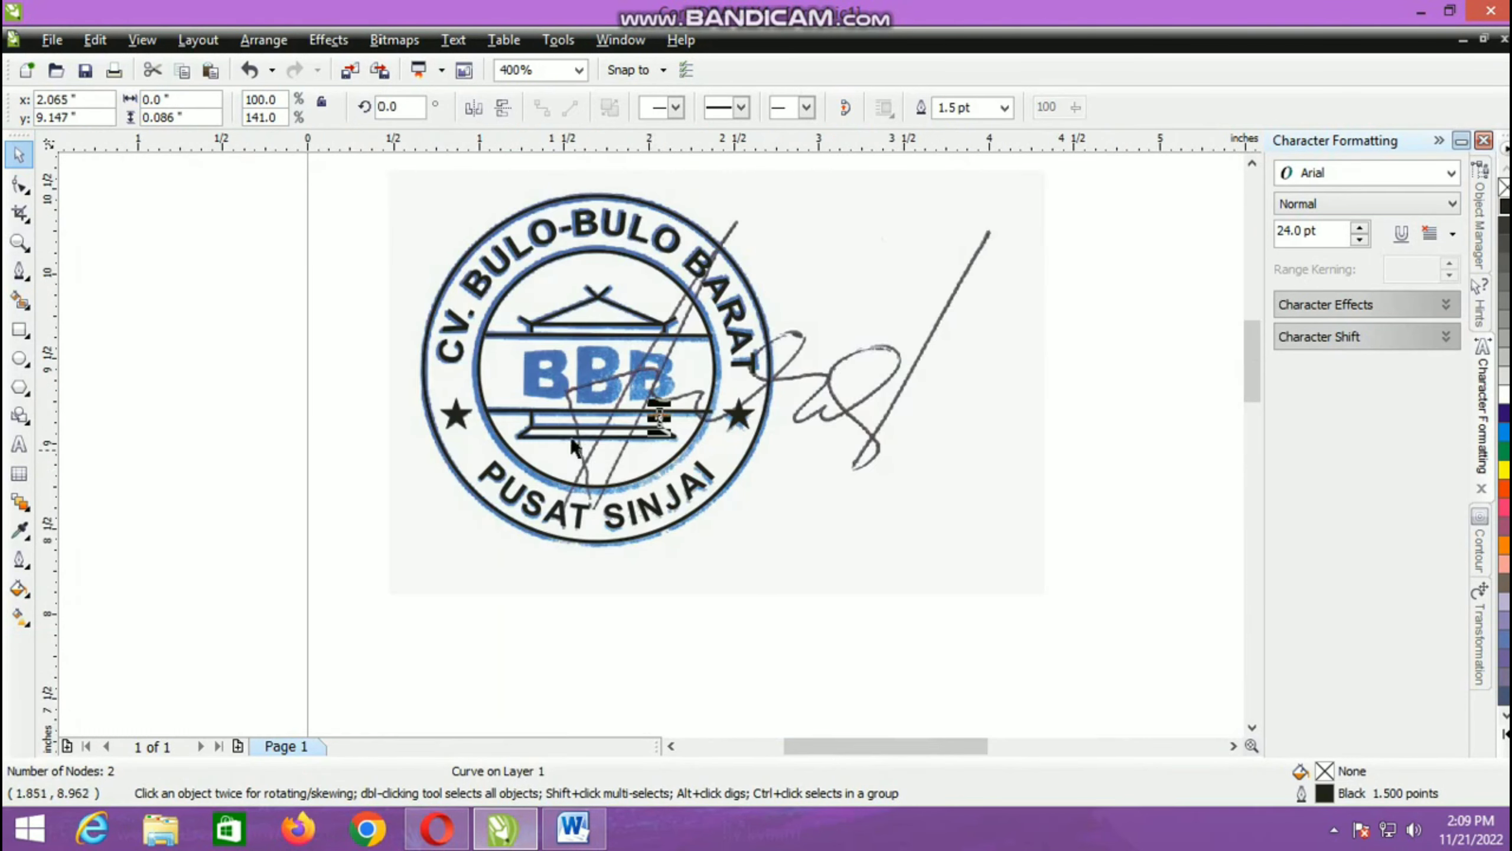
pyautogui.scroll(1, 351, 549)
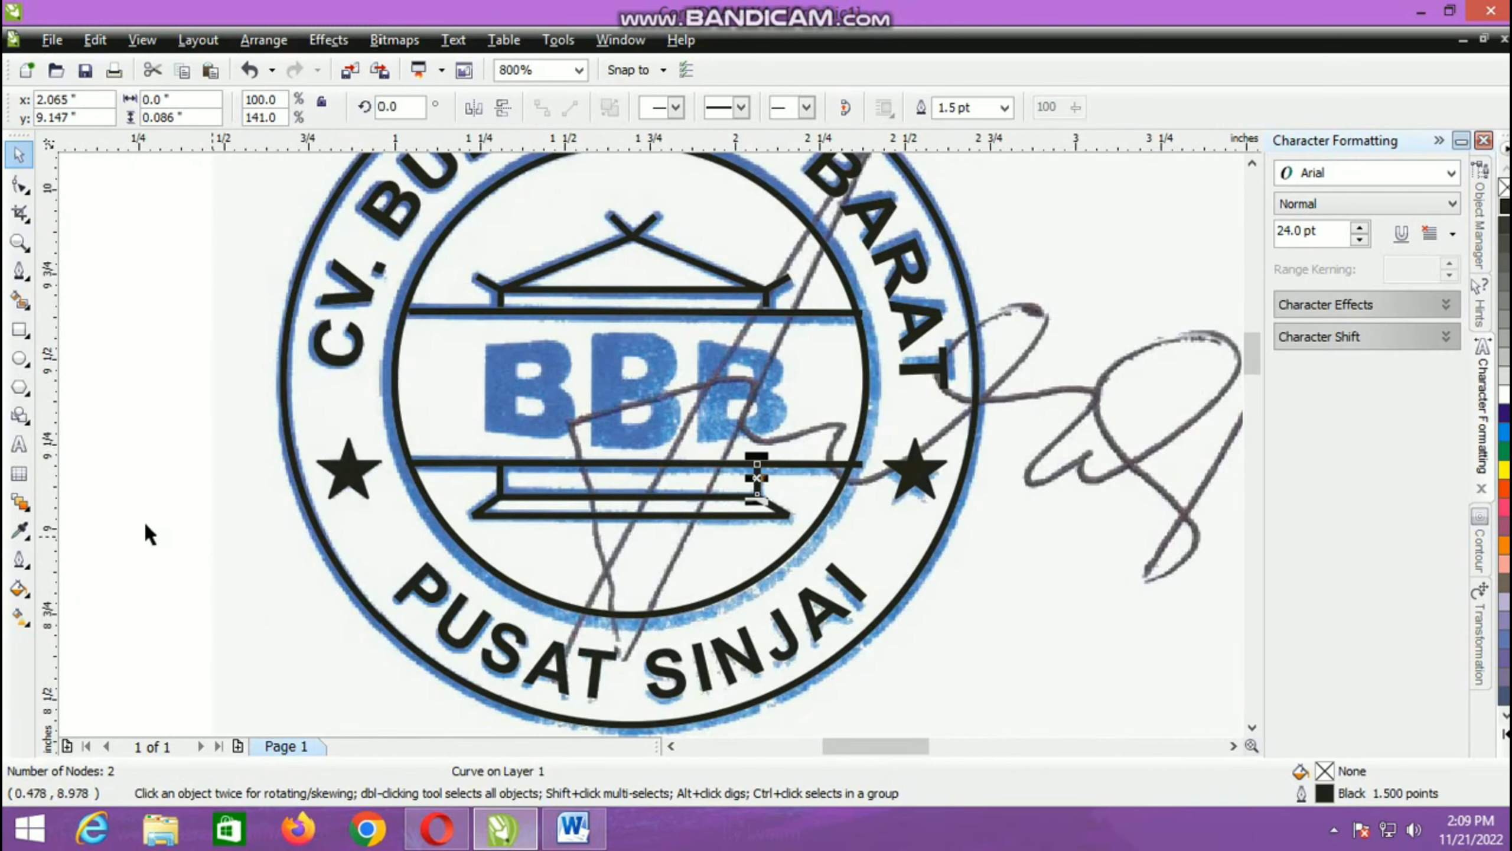
# Step: Add the artistic text BBB between the emblem's two horizontal bars
pyautogui.click(19, 443)
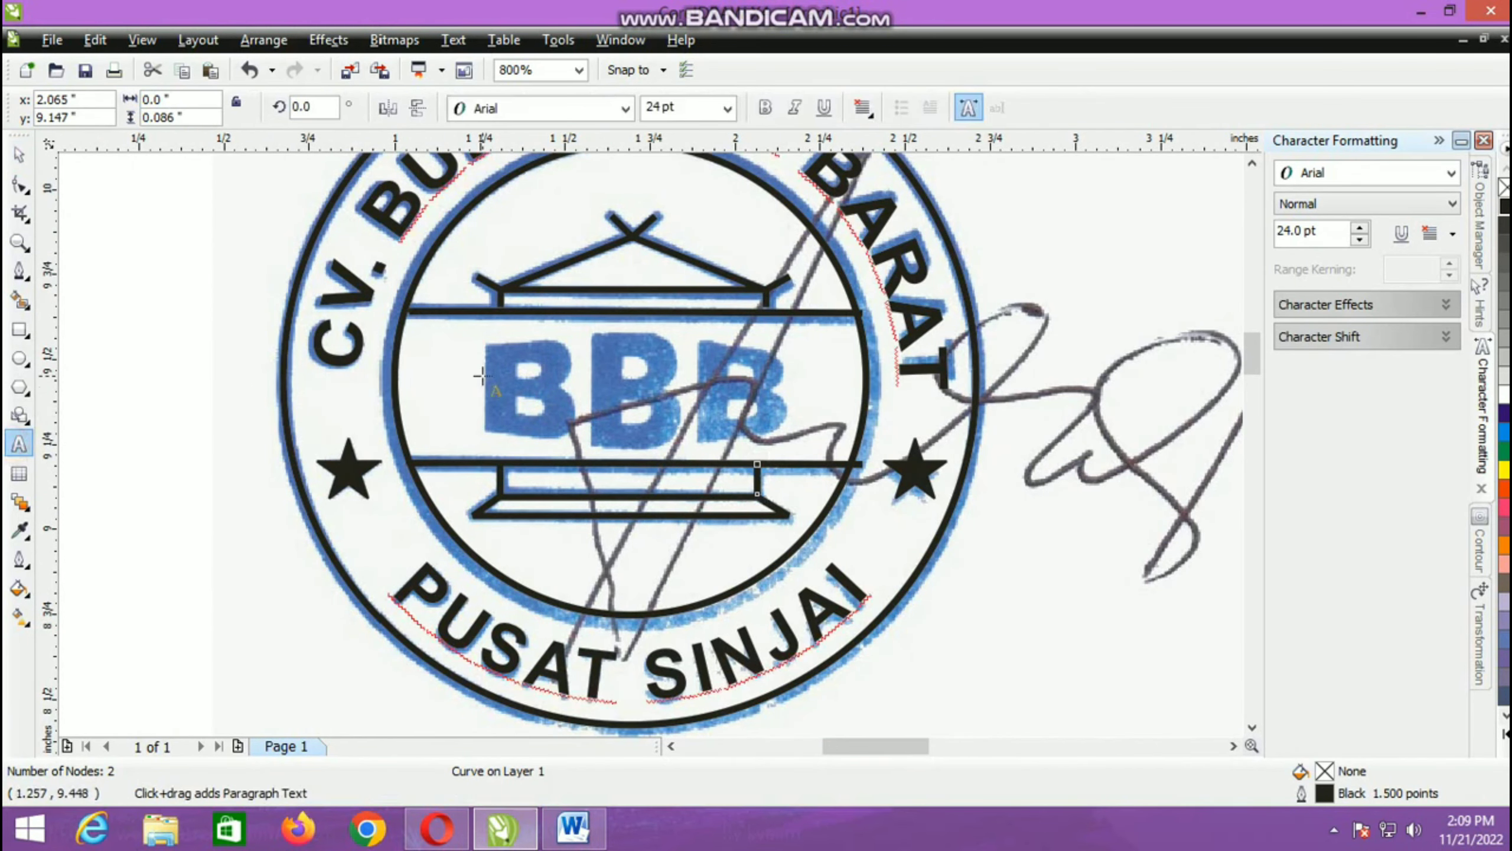
pyautogui.click(476, 354)
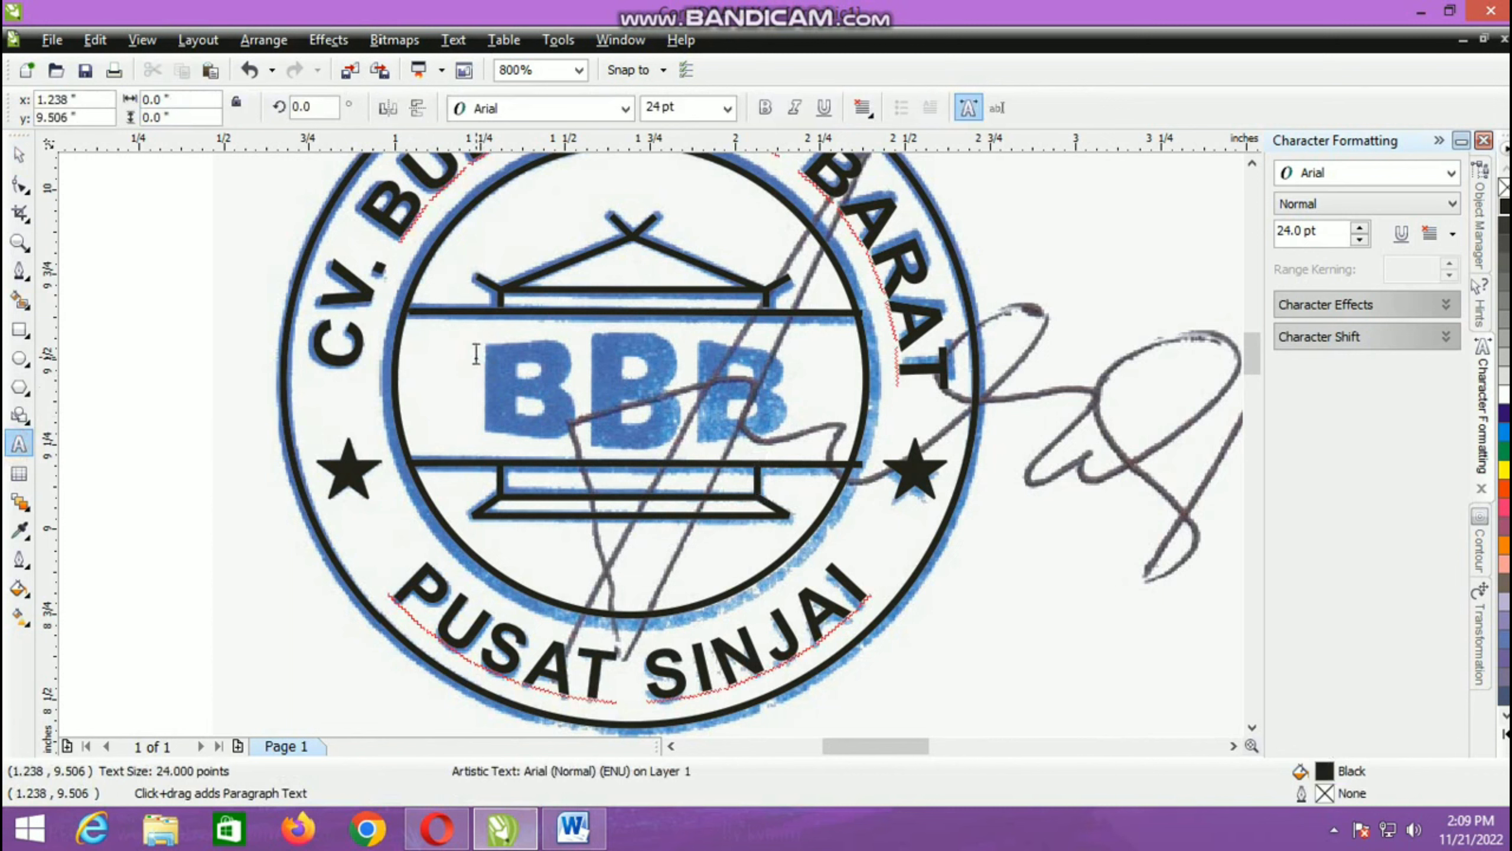
pyautogui.write('b')
pyautogui.hotkey('shift', 'Left')
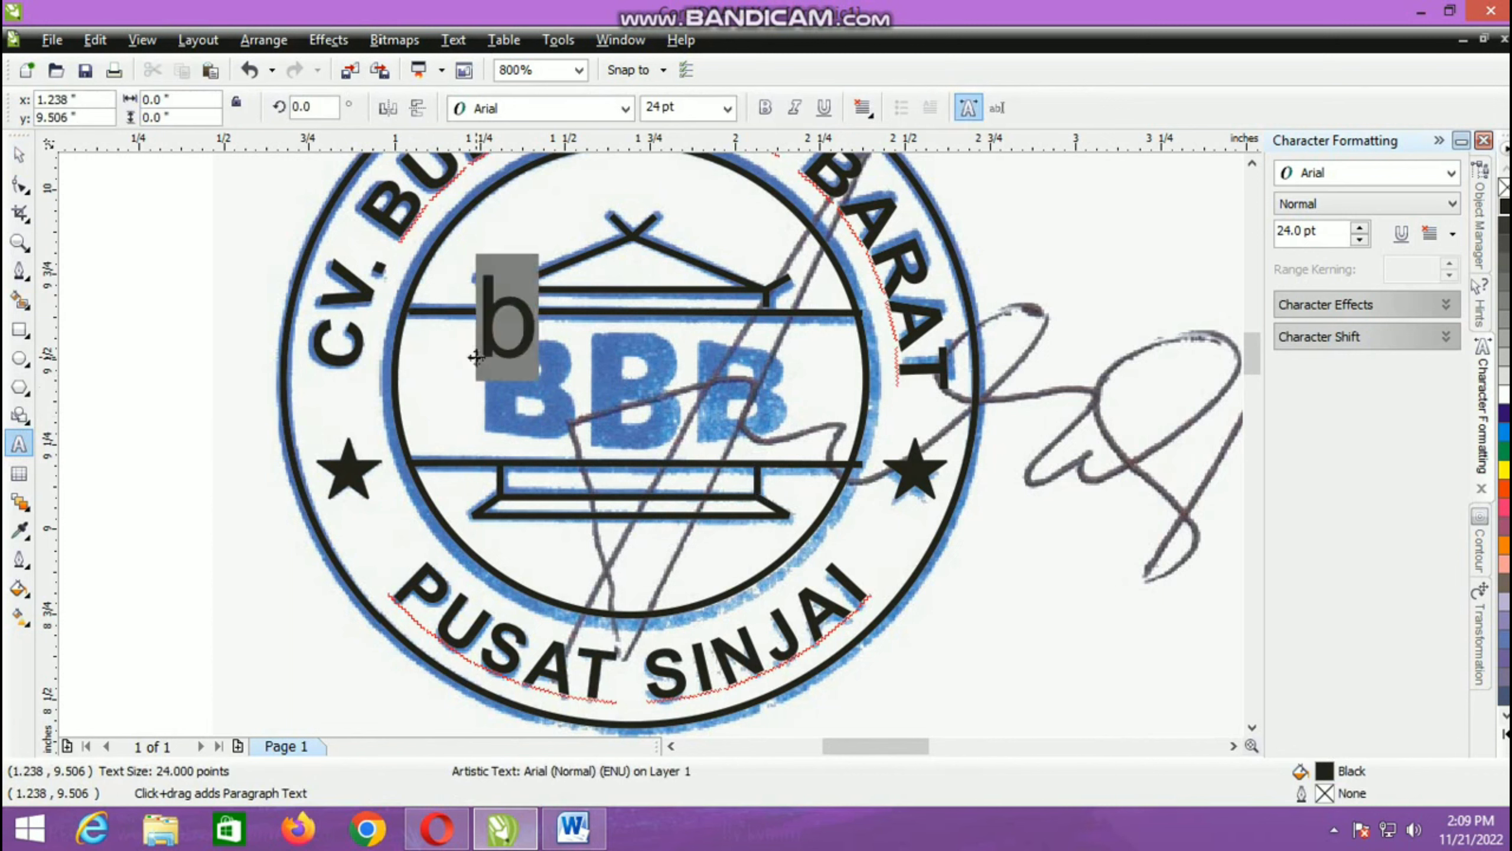
pyautogui.write('BBB')
pyautogui.hotkey('ctrl', 'space')
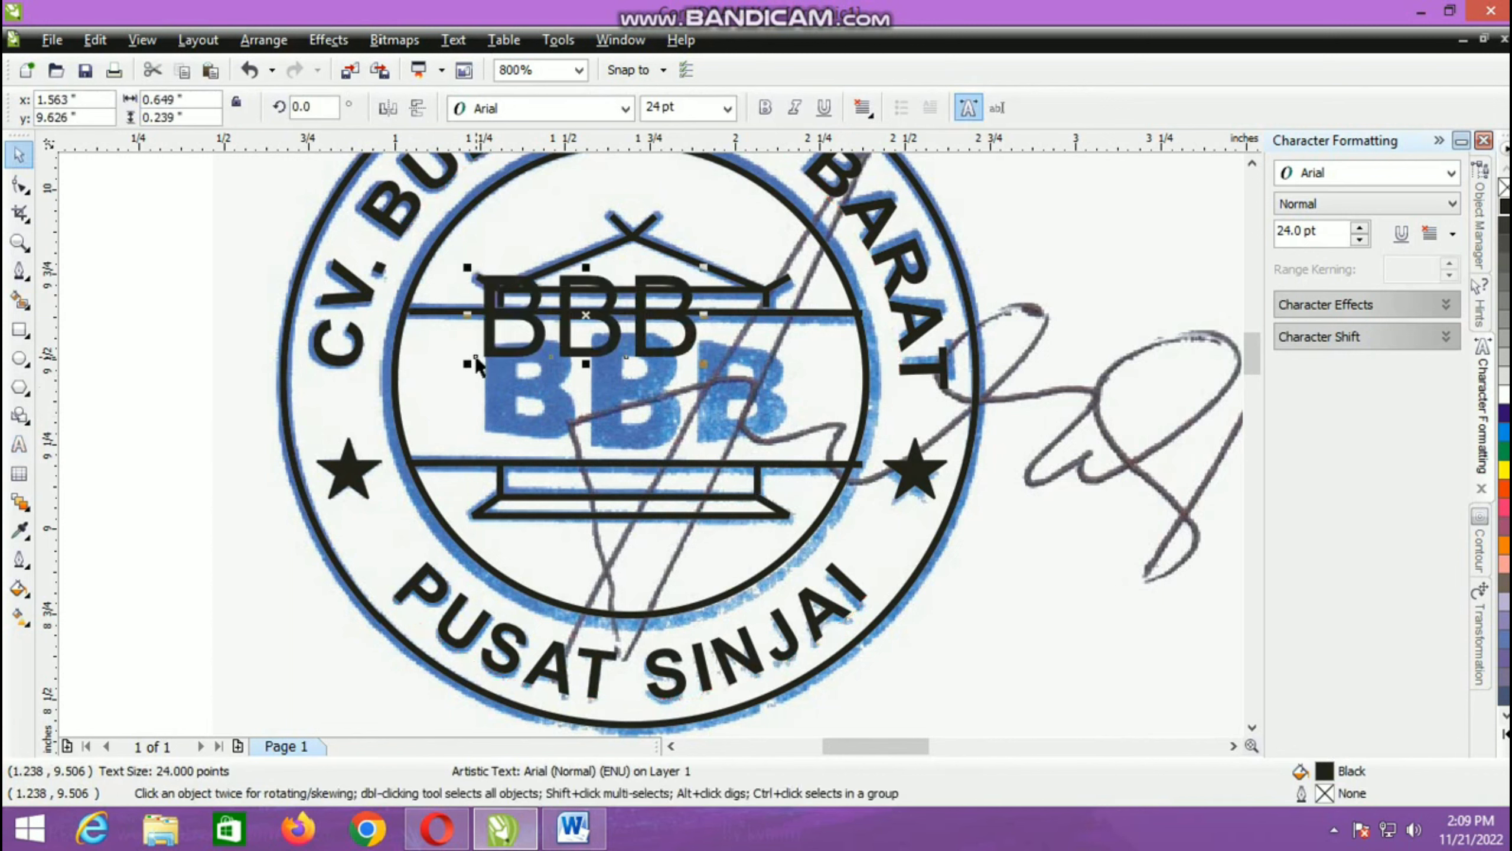
# Step: Set the BBB text's font to Arial Black and move the text down over the scanned letters
pyautogui.click(610, 109)
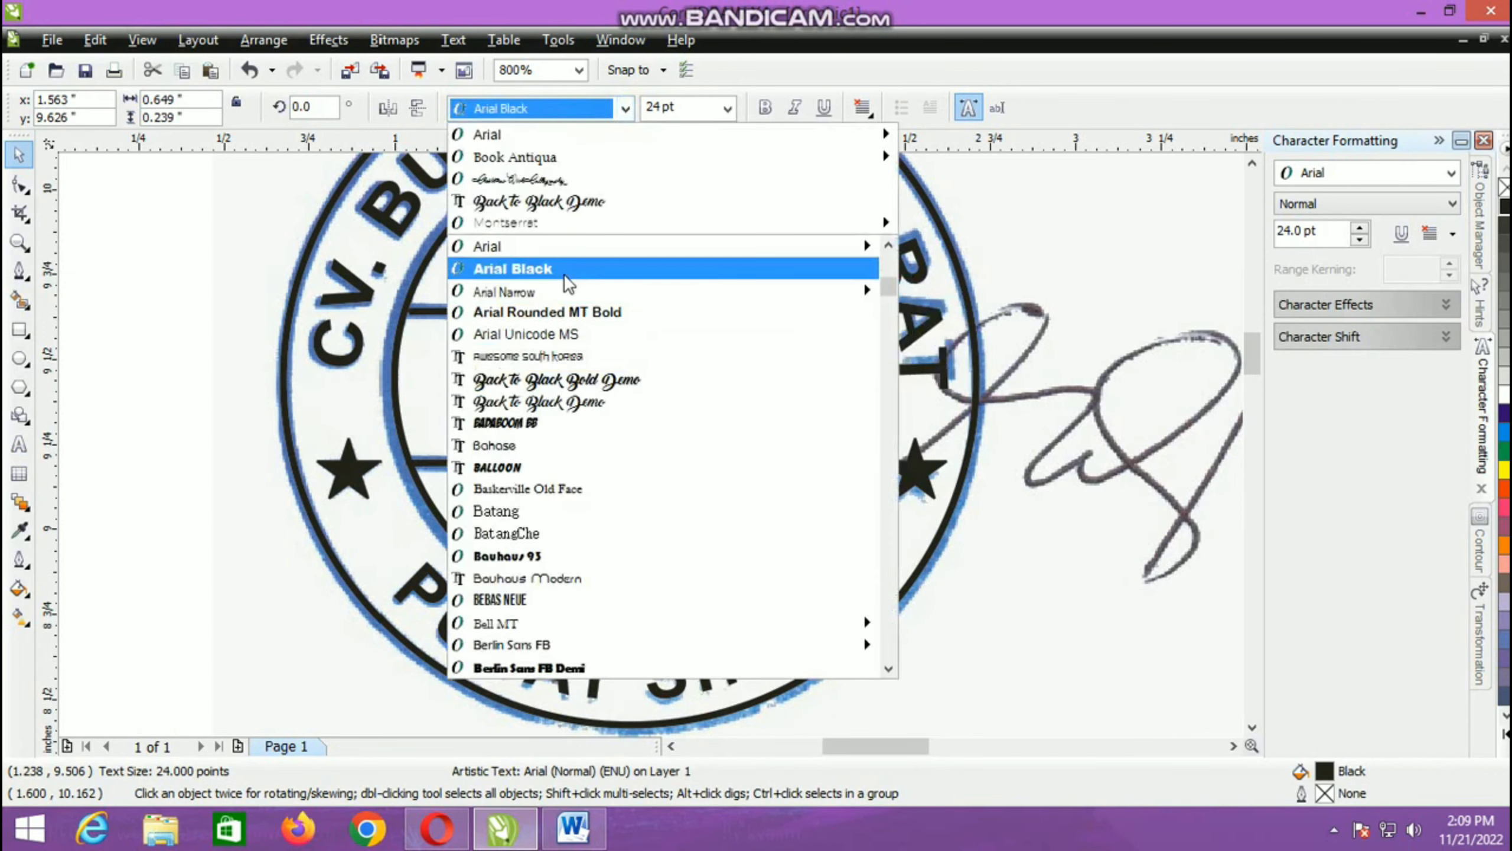
pyautogui.click(565, 274)
pyautogui.moveTo(606, 317); pyautogui.dragTo(613, 385)
# Step: Stretch the BBB text to about 0.913 in wide and 0.257 in high to fit the scanned letters
pyautogui.moveTo(747, 387); pyautogui.dragTo(791, 418)
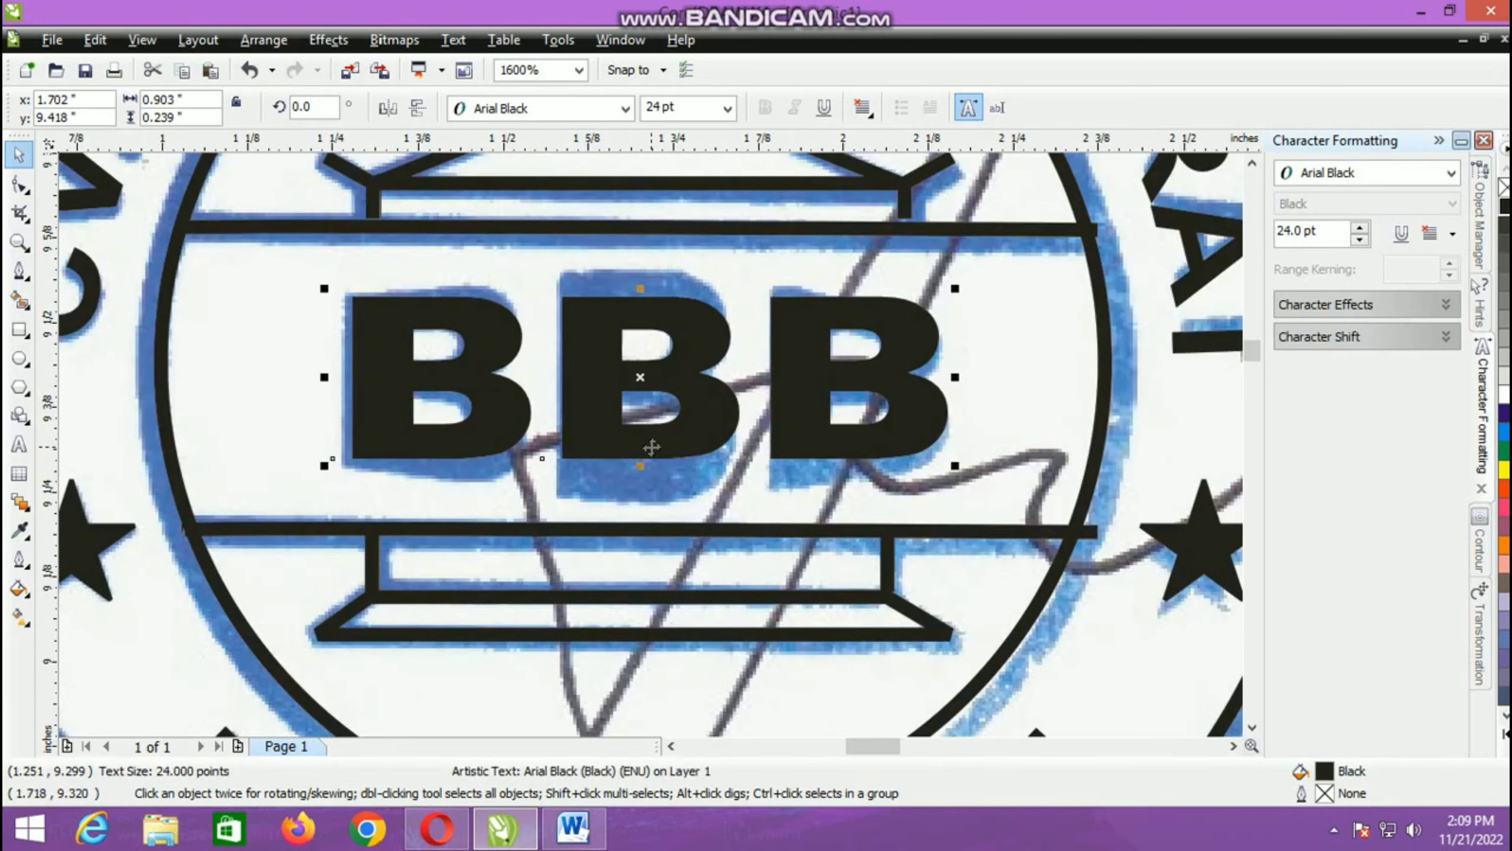
pyautogui.scroll(2, 625, 402)
pyautogui.moveTo(326, 379); pyautogui.dragTo(319, 402)
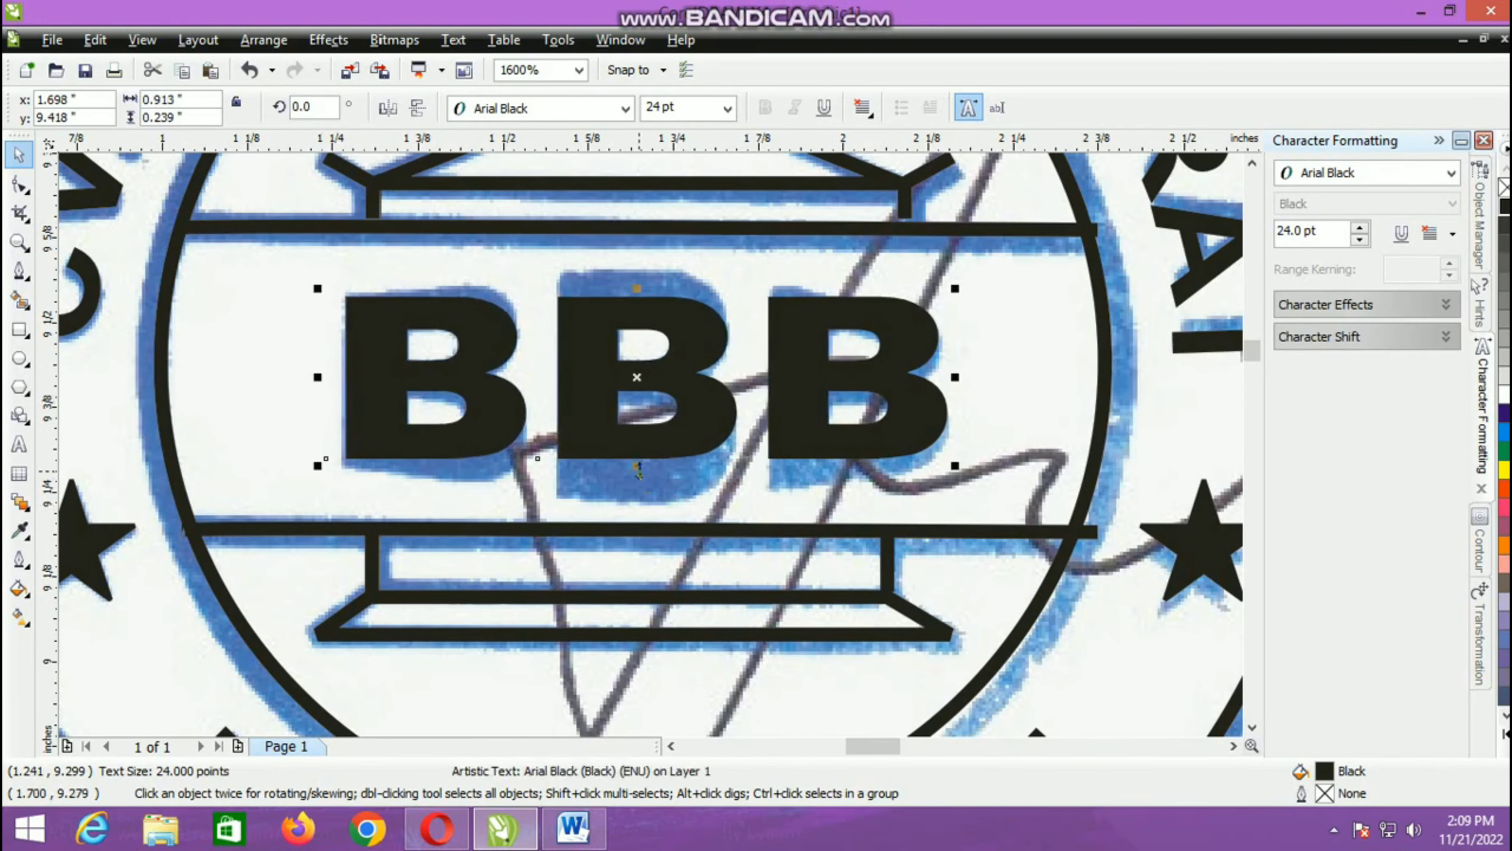
pyautogui.moveTo(637, 469); pyautogui.dragTo(638, 479)
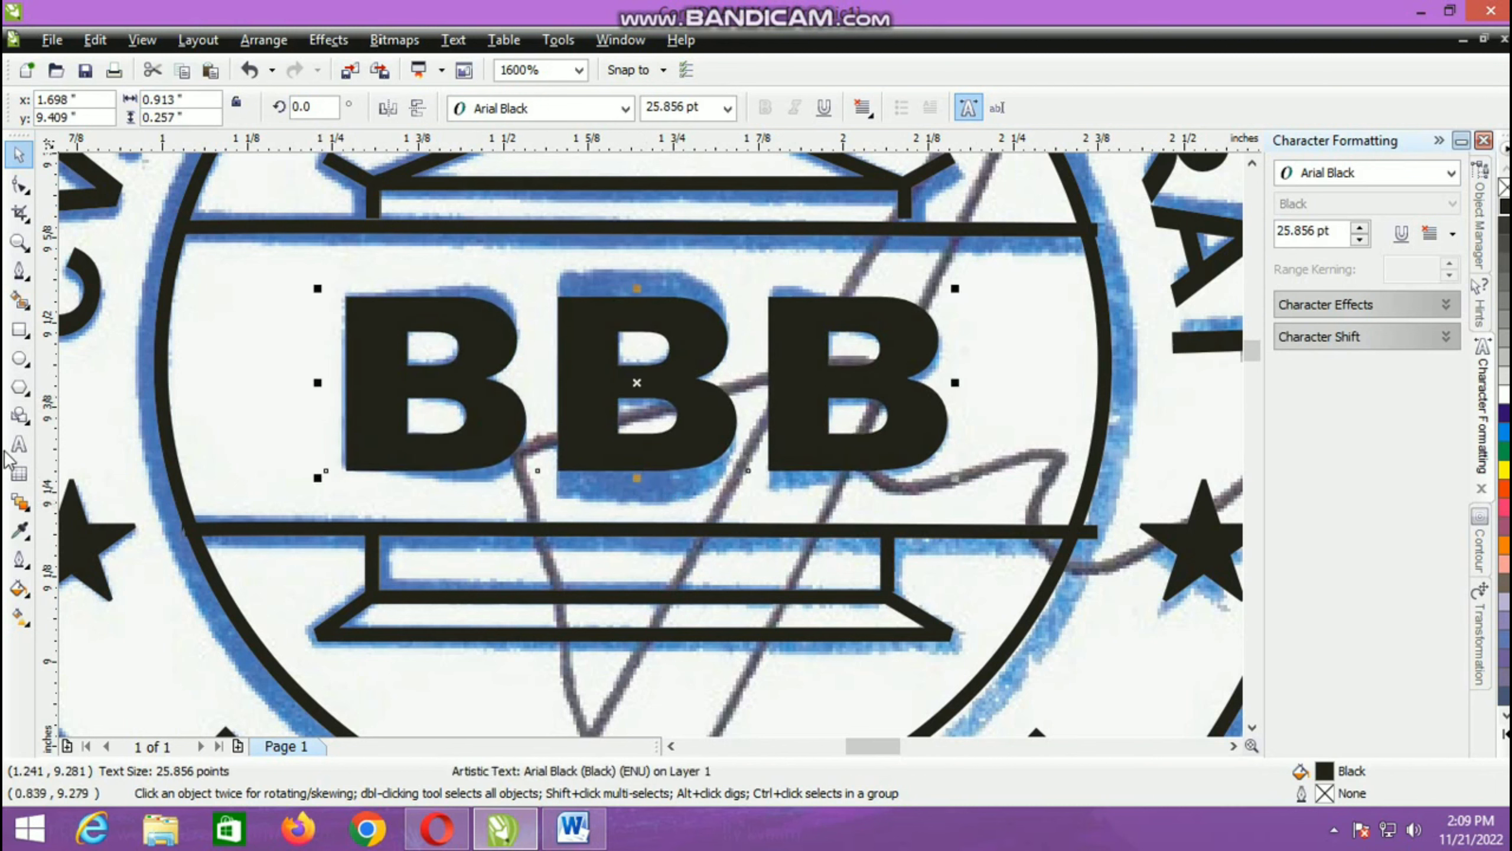
# Step: Try adding a perspective effect to the BBB text
pyautogui.click(30, 514)
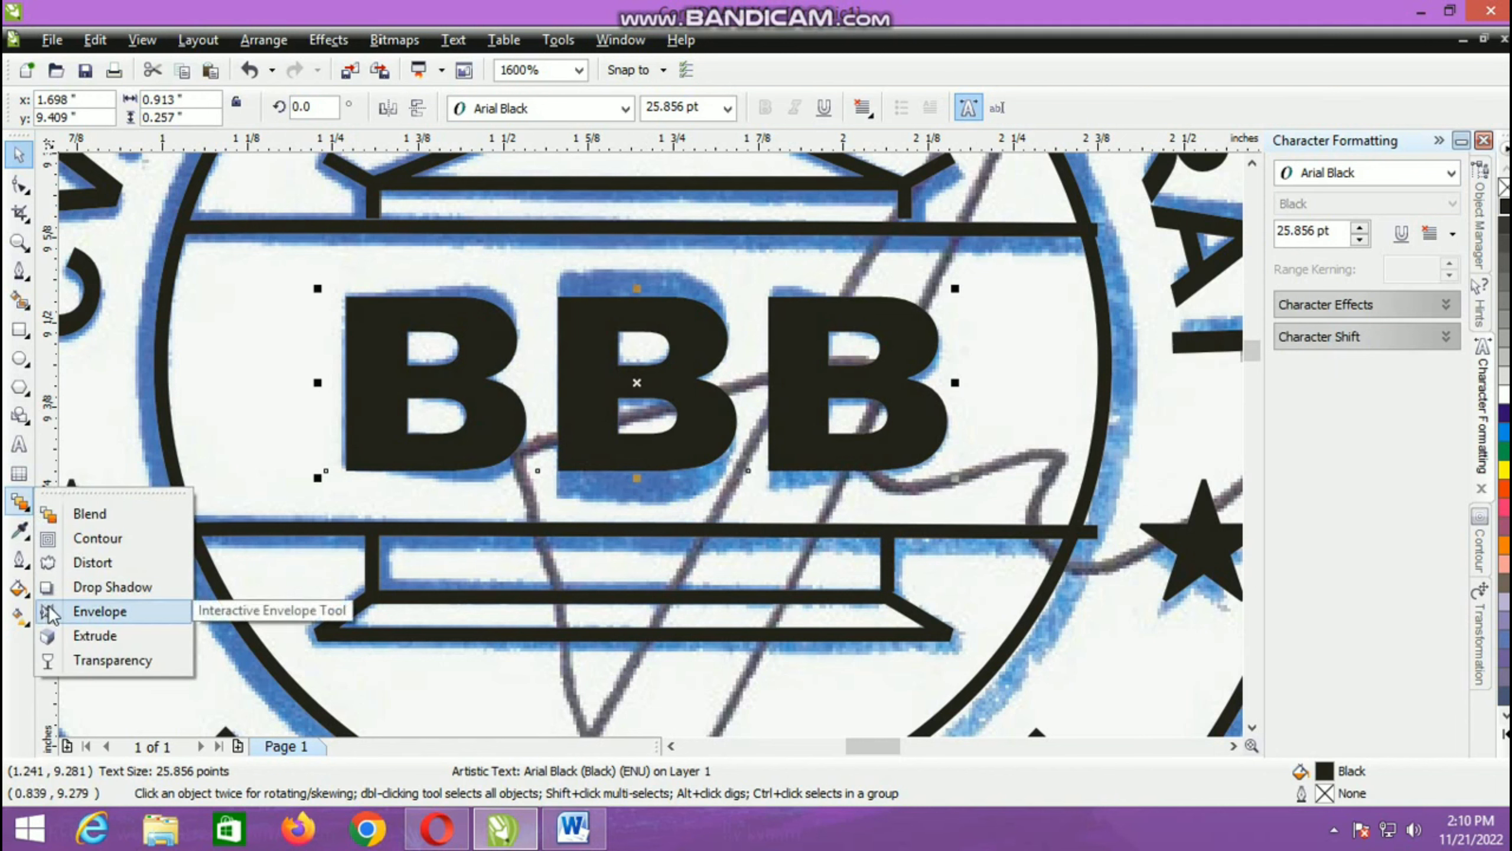
pyautogui.click(93, 40)
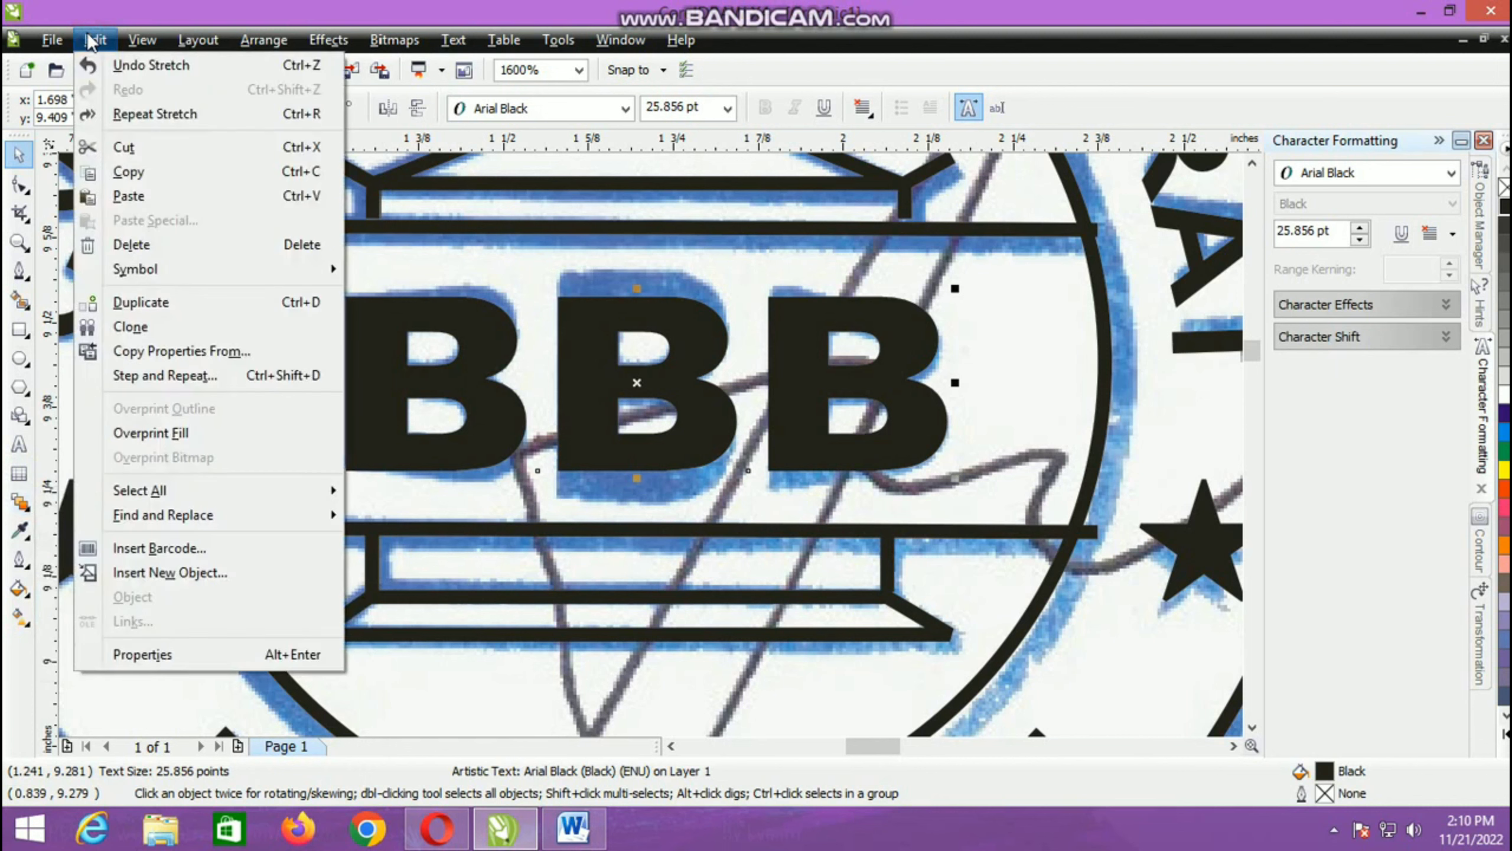
pyautogui.moveTo(135, 41)
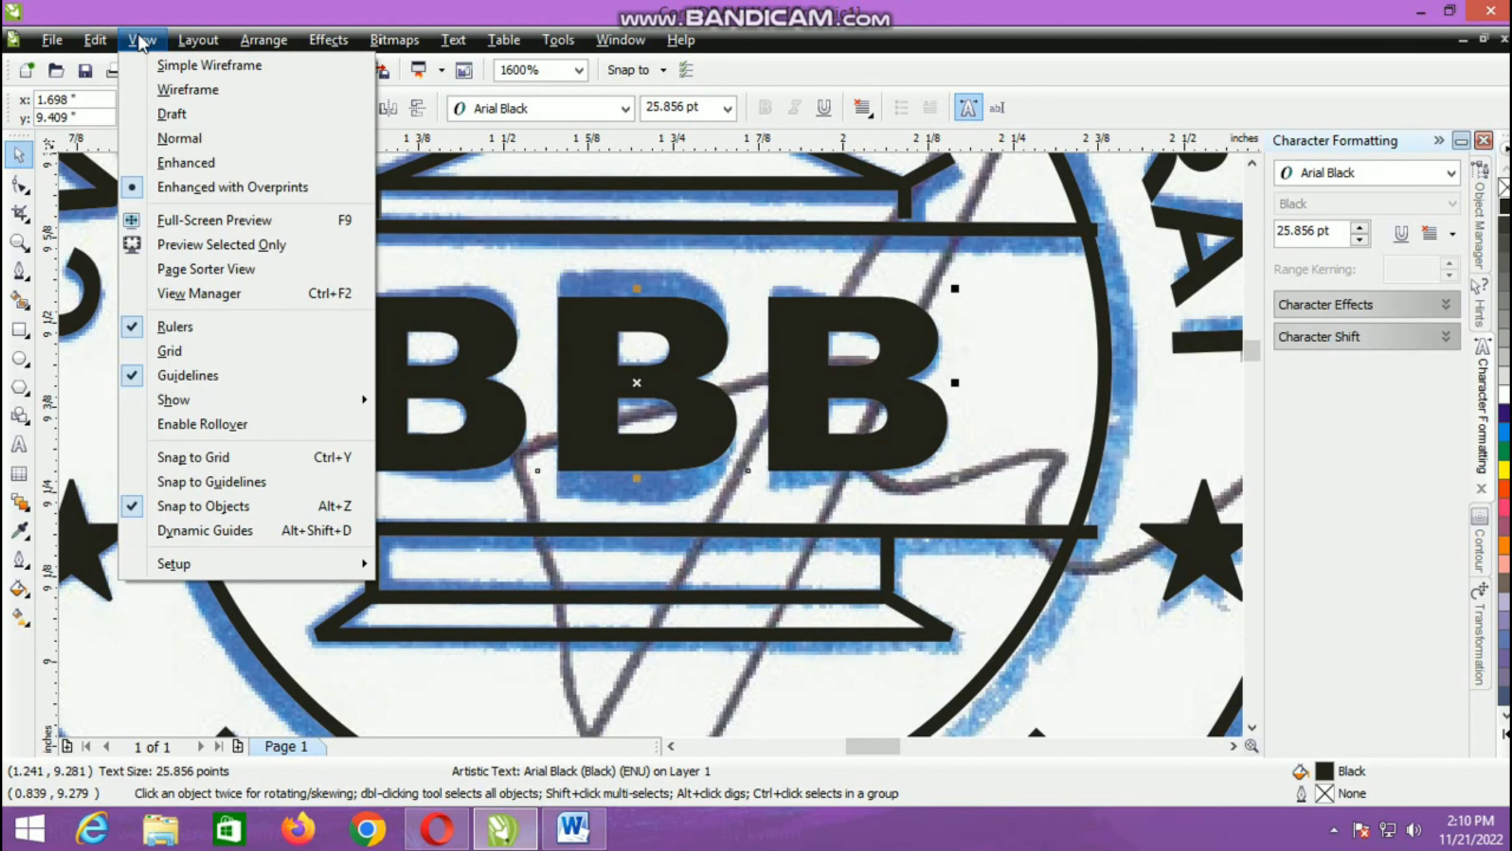
pyautogui.moveTo(246, 46)
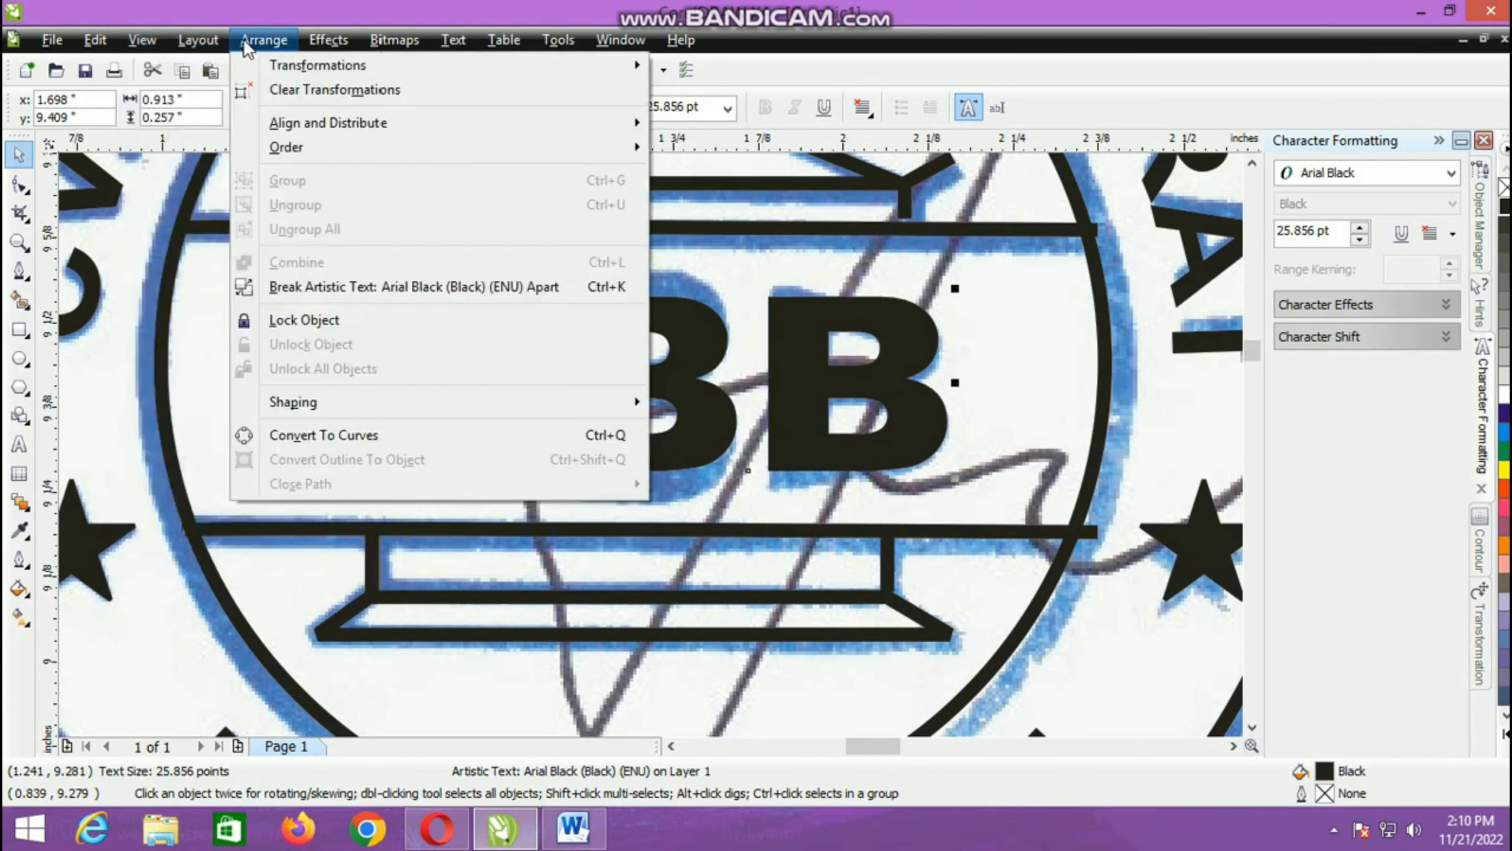
pyautogui.moveTo(334, 51)
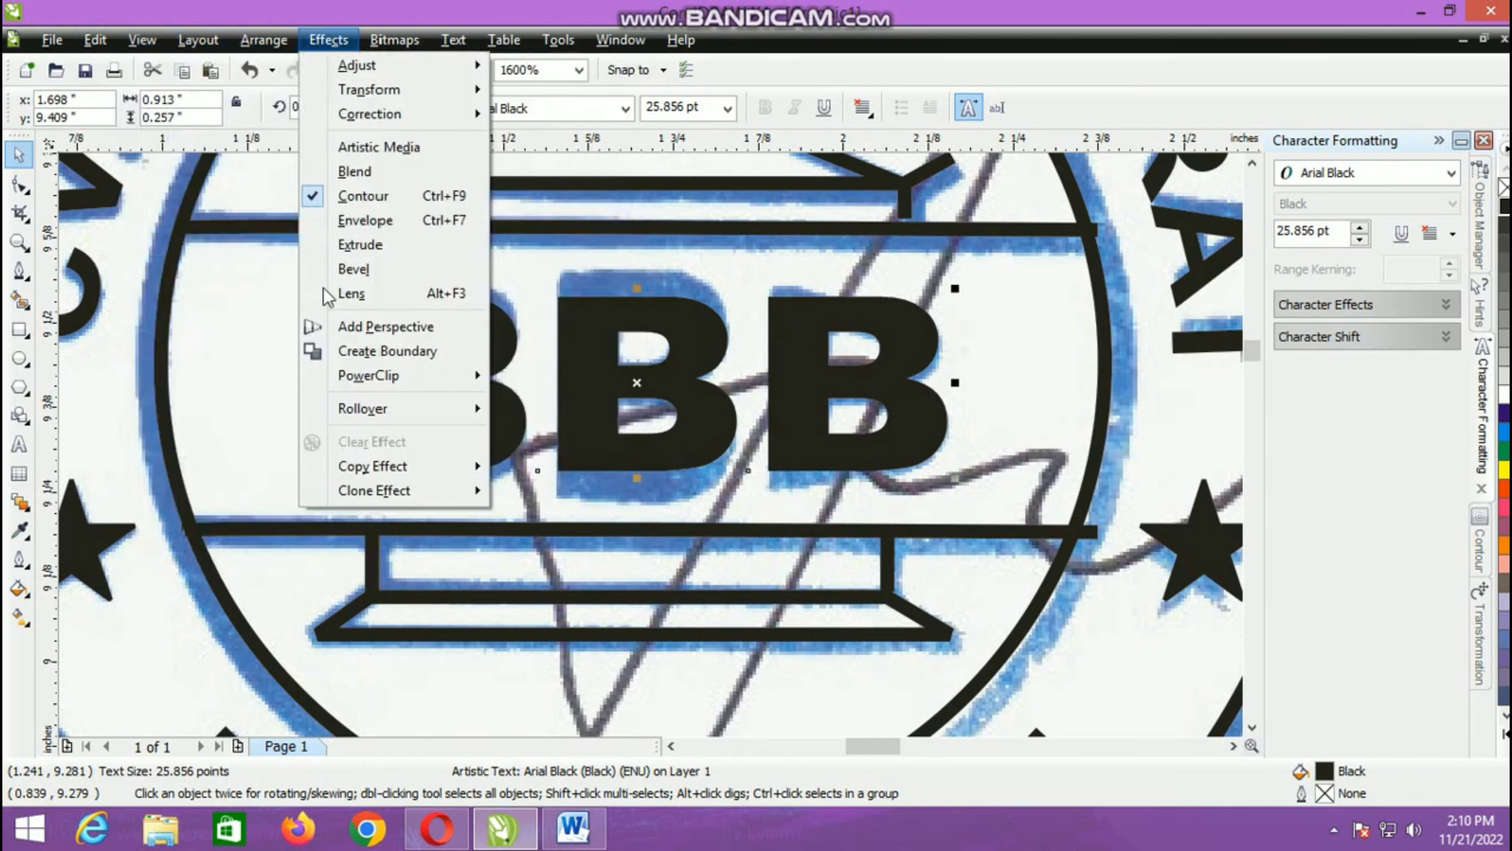
pyautogui.click(337, 329)
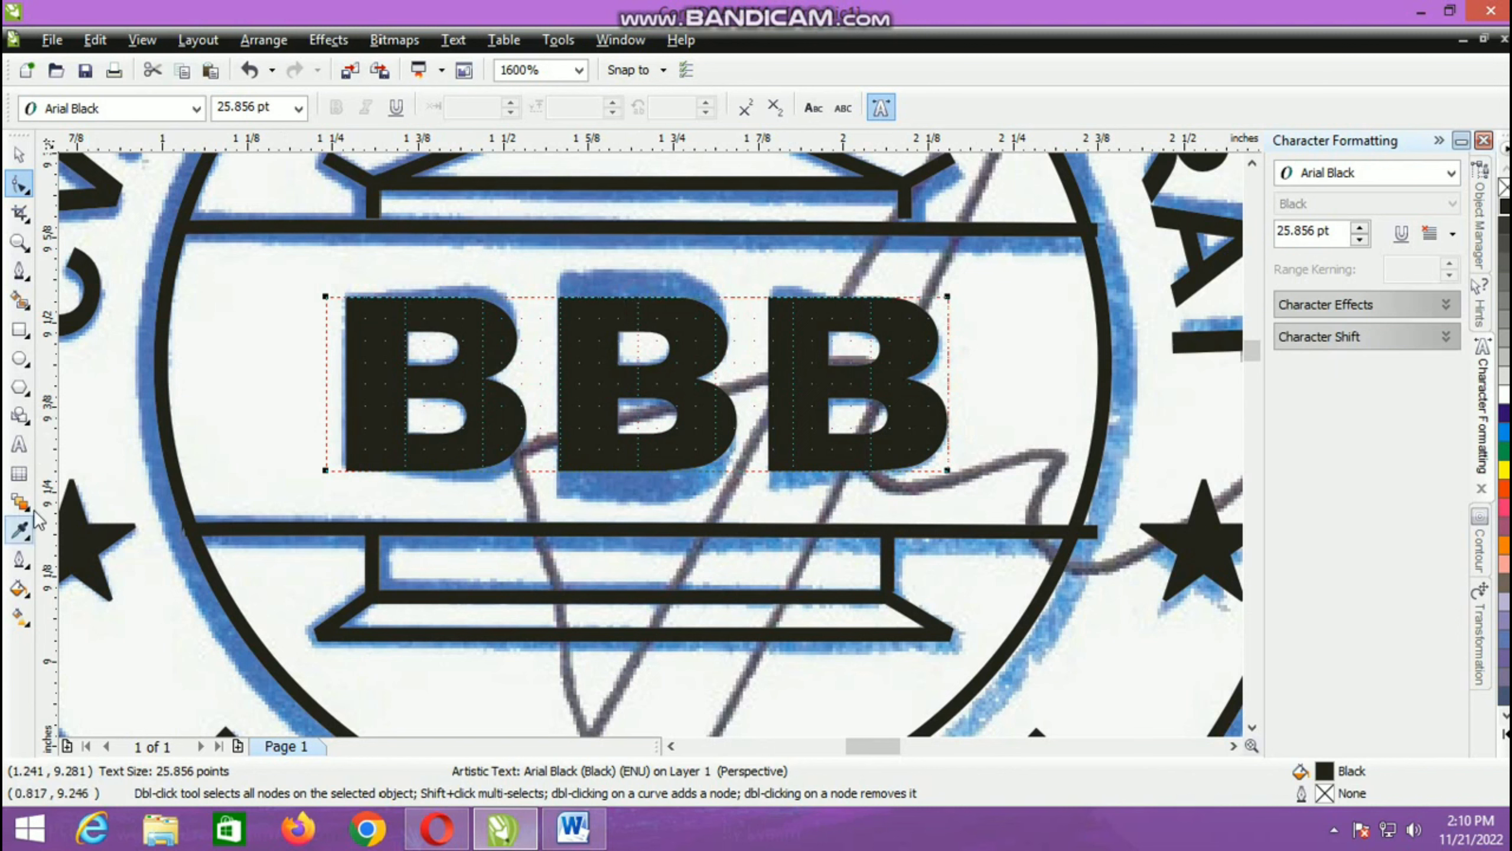
pyautogui.click(18, 154)
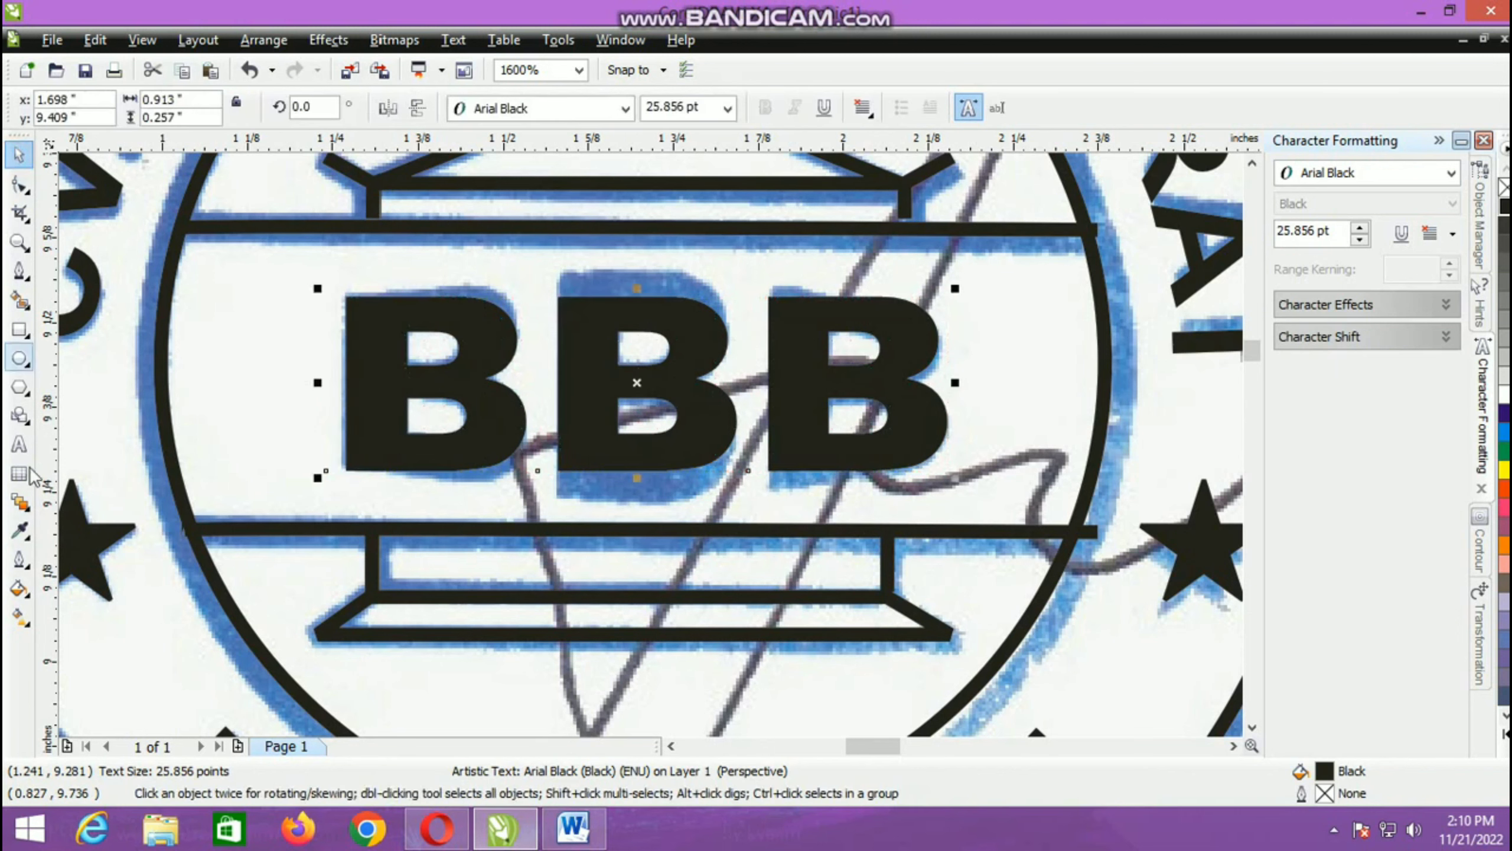
# Step: Apply an envelope to the BBB text and pull its upper and lower middle nodes outward so the centre letter matches the scan
pyautogui.click(30, 511)
pyautogui.click(90, 611)
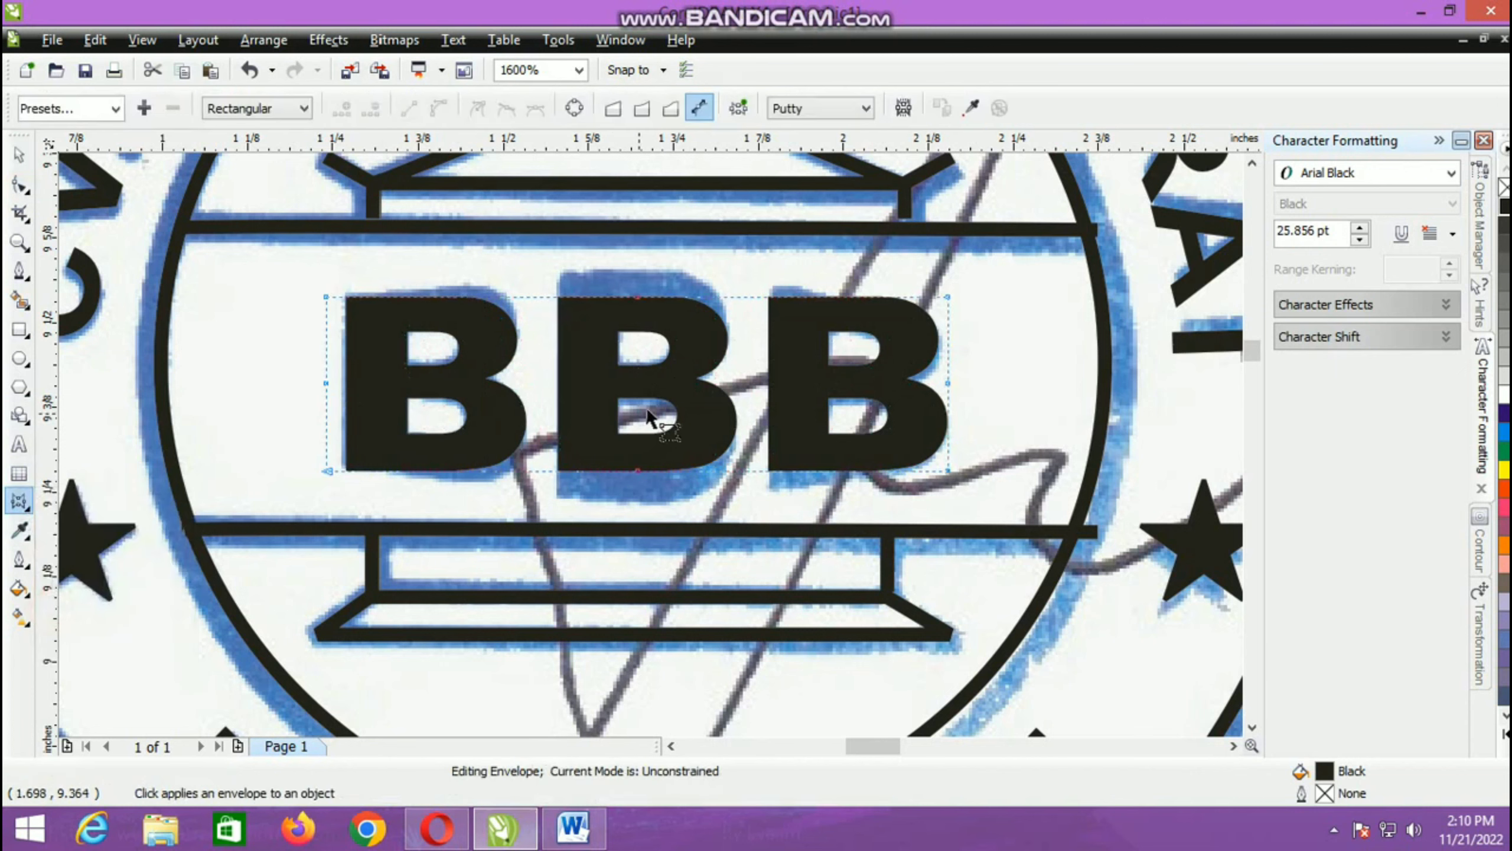
pyautogui.click(638, 297)
pyautogui.moveTo(639, 298); pyautogui.dragTo(642, 271)
pyautogui.moveTo(637, 471); pyautogui.dragTo(628, 503)
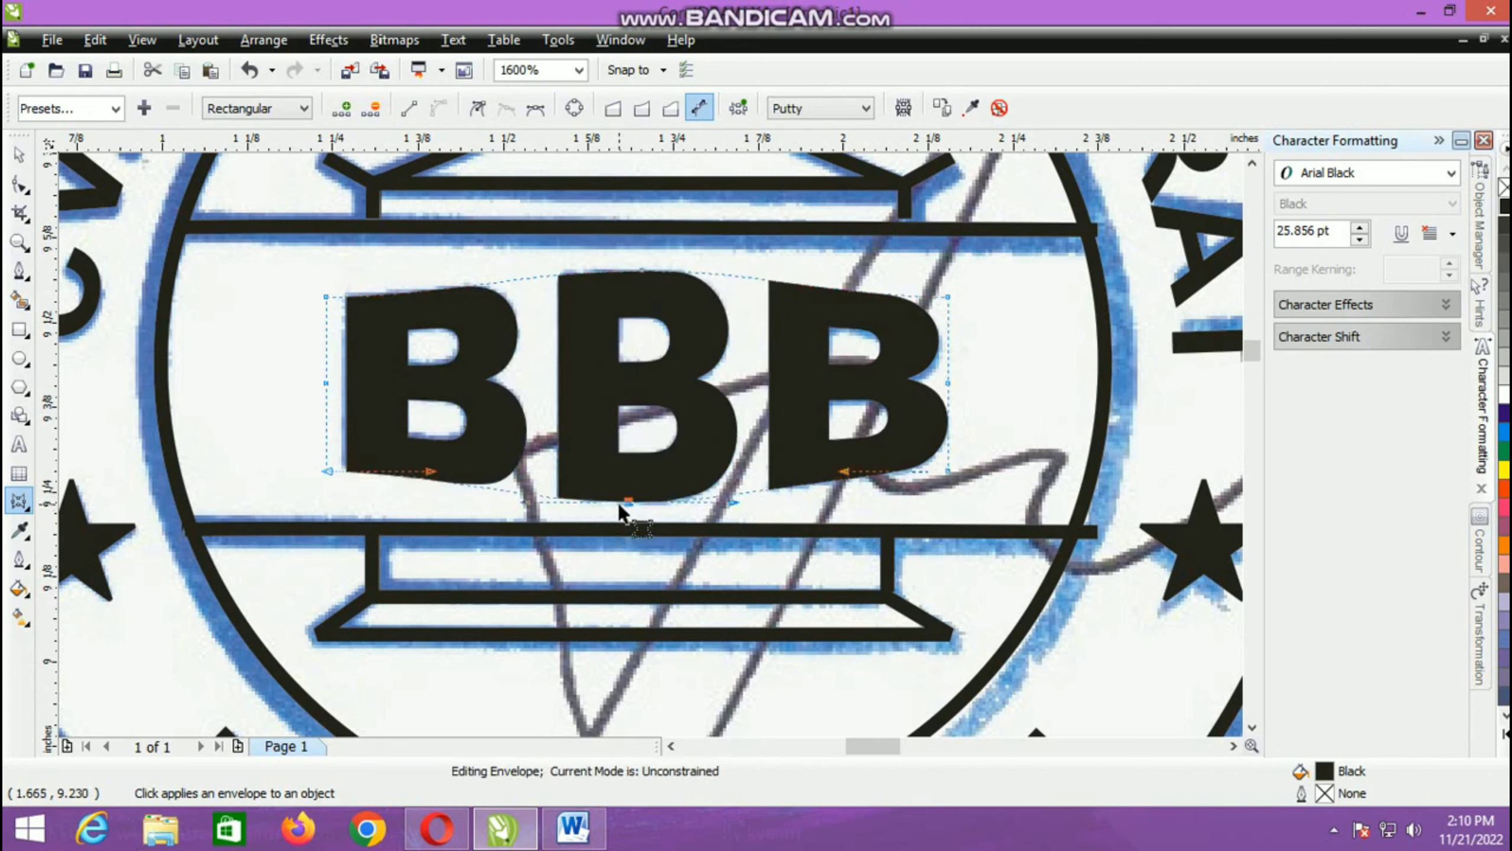
pyautogui.press('Right')
pyautogui.press('Right')
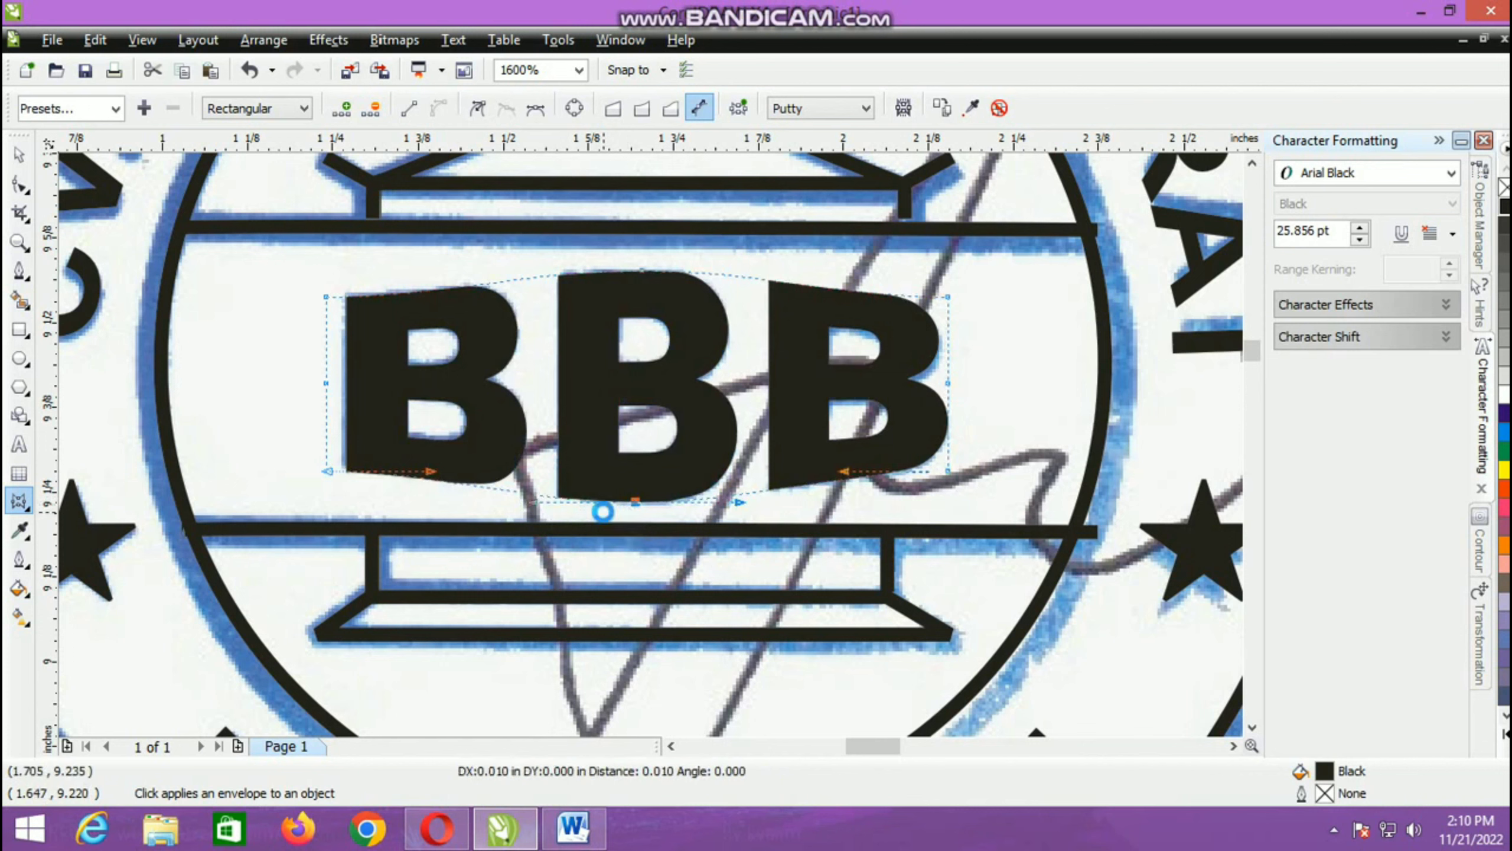
pyautogui.press('Left')
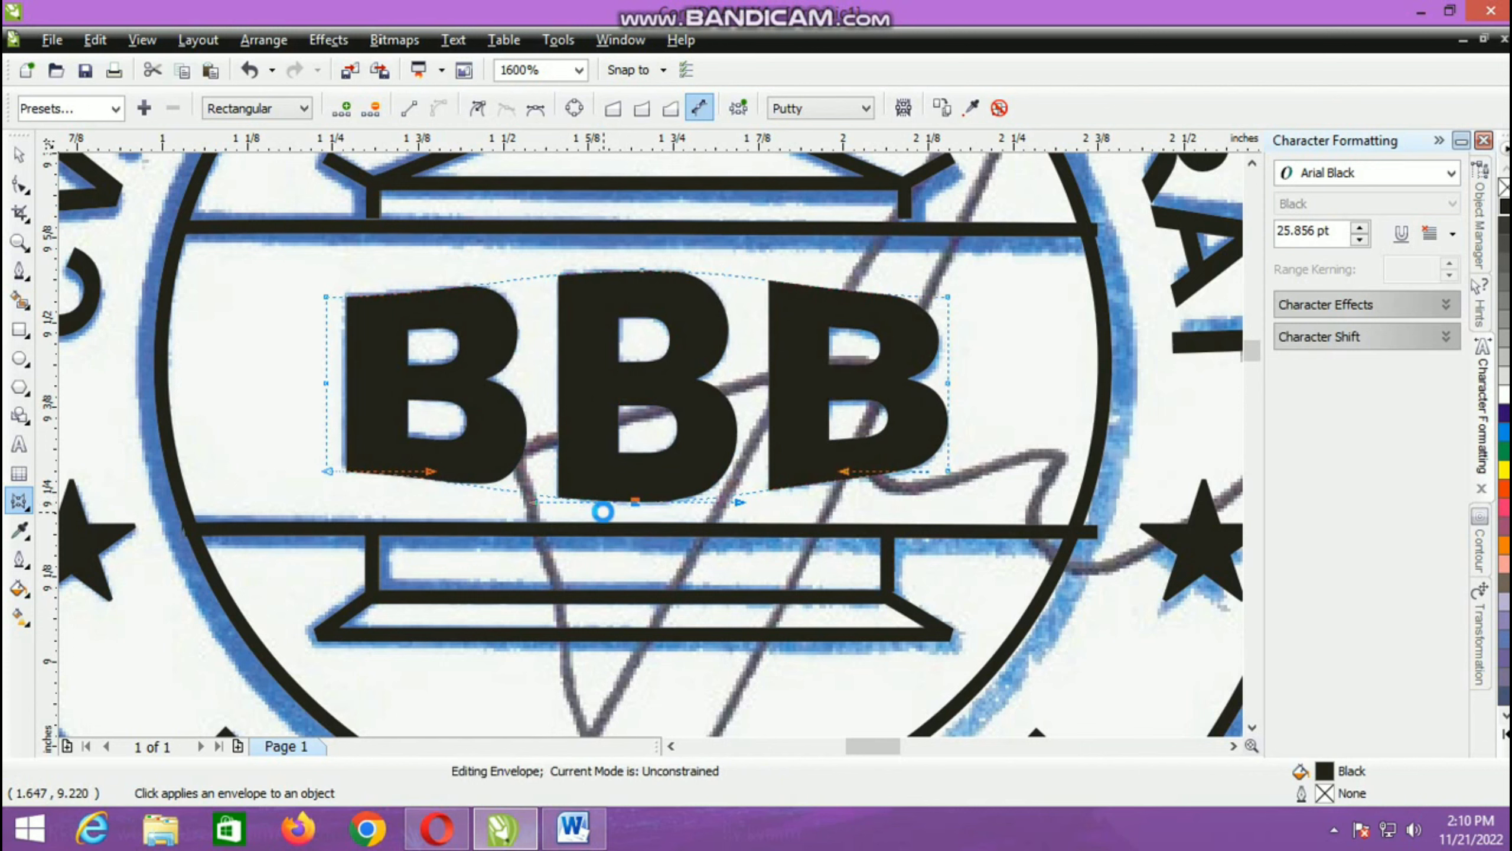
pyautogui.press('Right')
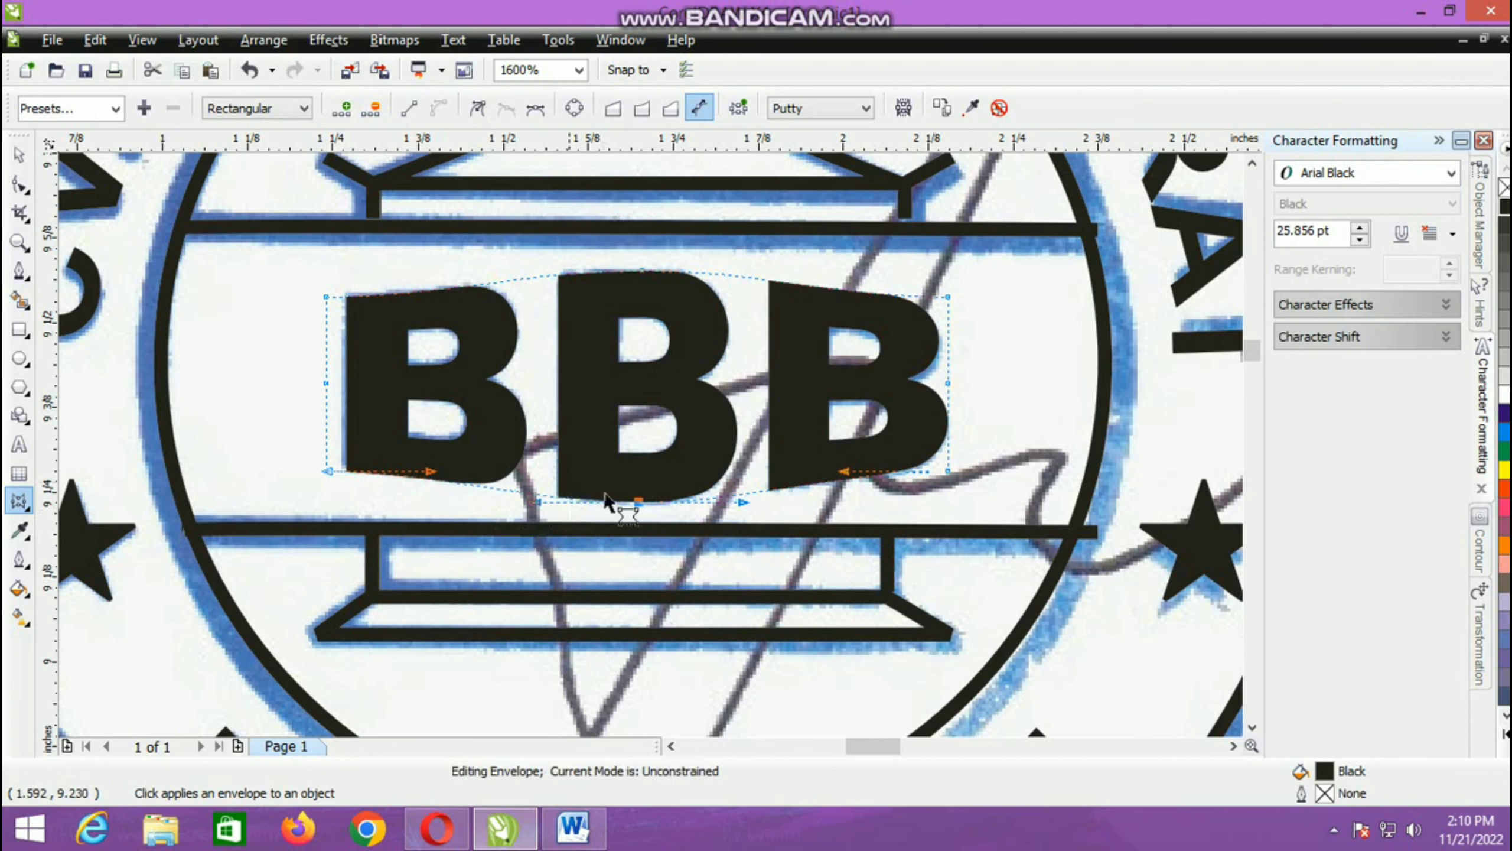
# Step: Bend the BBB envelope slightly outward from its four corner nodes so the first and last letters follow the scanned shapes
pyautogui.moveTo(429, 475); pyautogui.dragTo(430, 484)
pyautogui.click(327, 297)
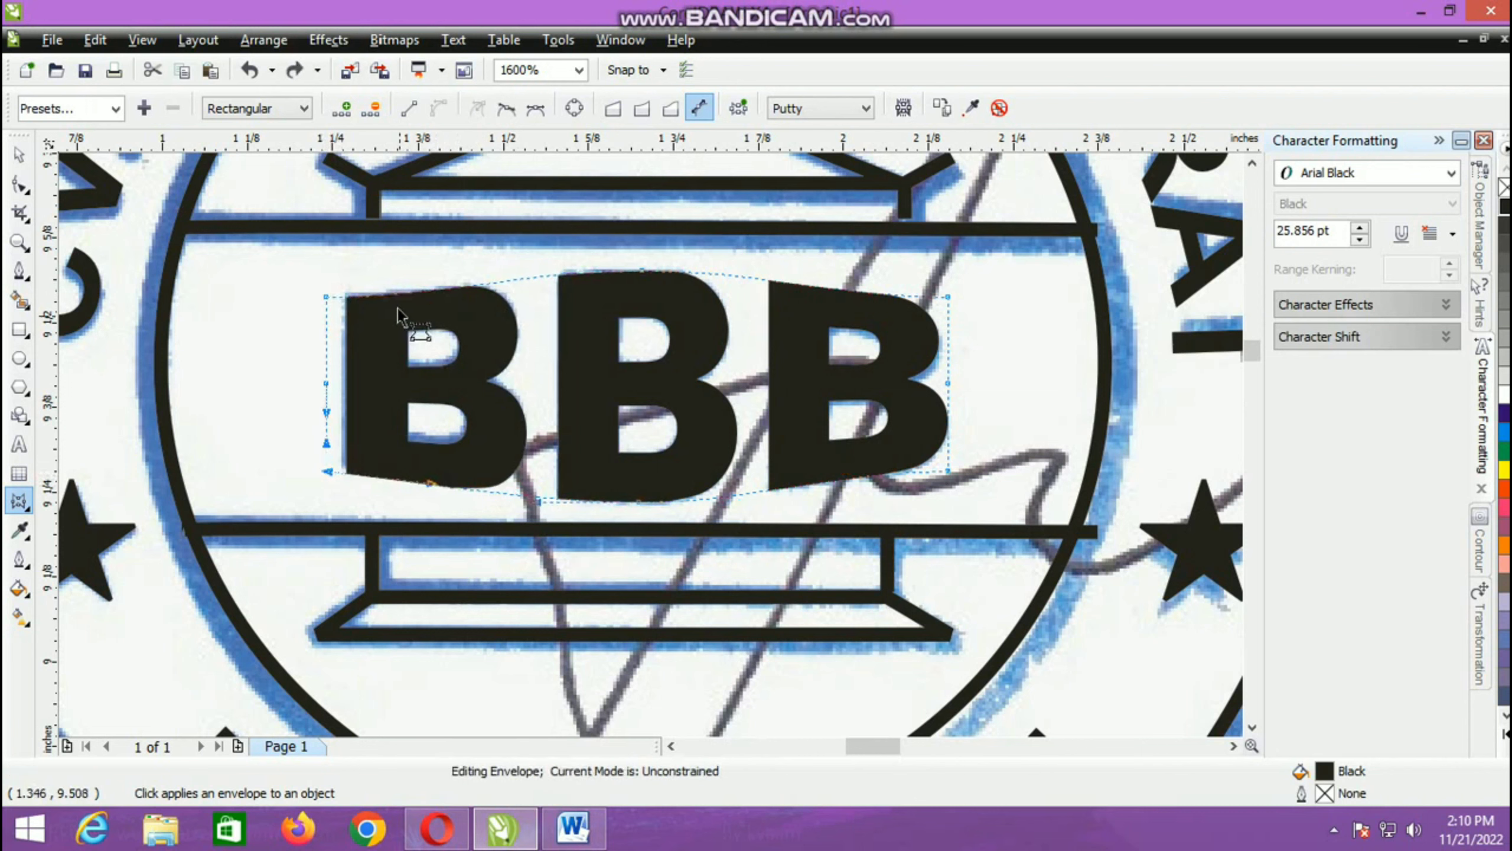
pyautogui.click(325, 296)
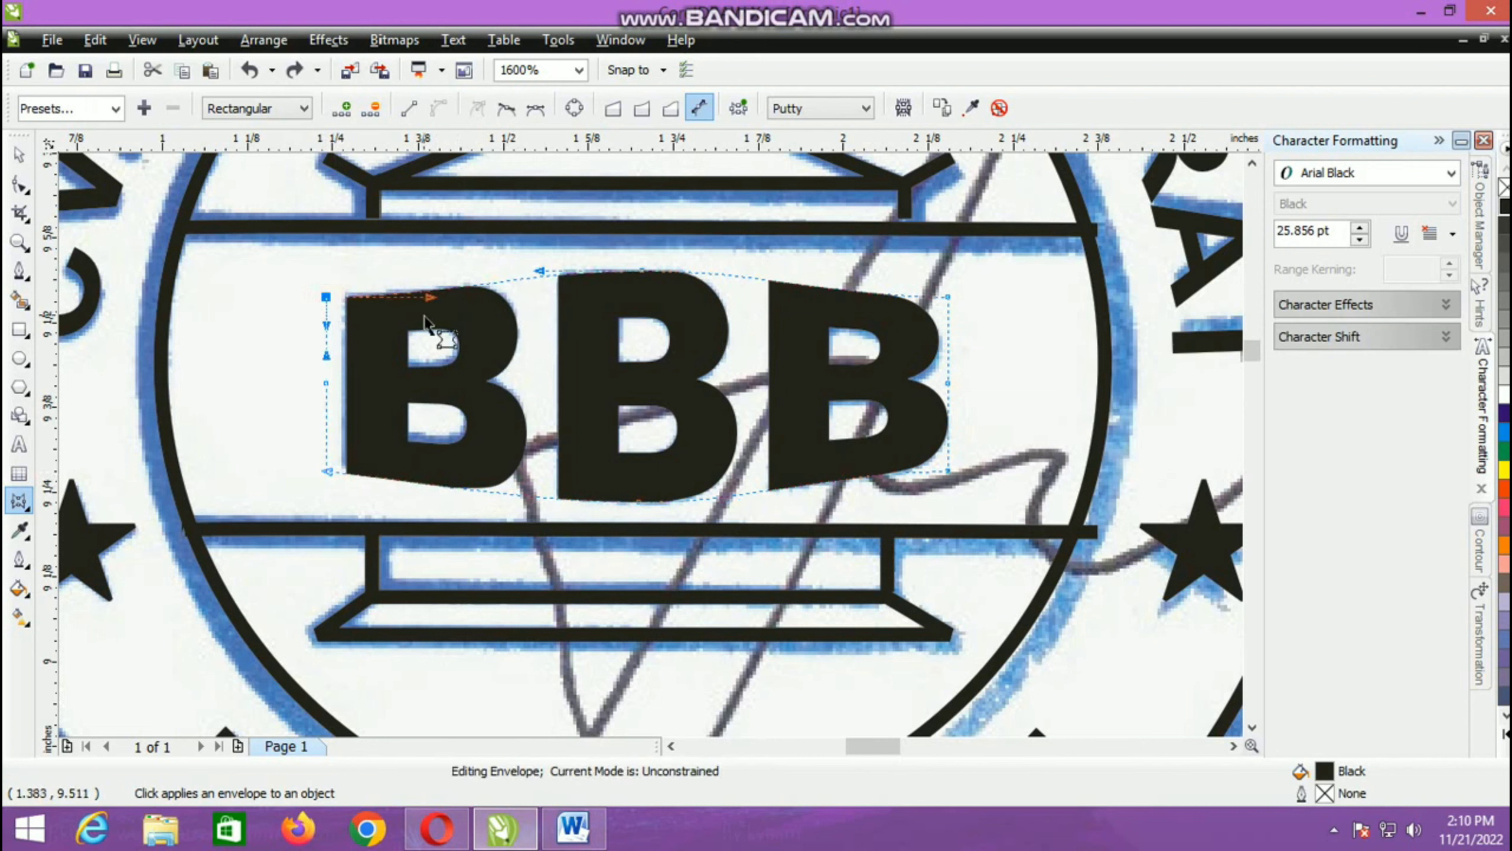
pyautogui.moveTo(433, 299); pyautogui.dragTo(438, 290)
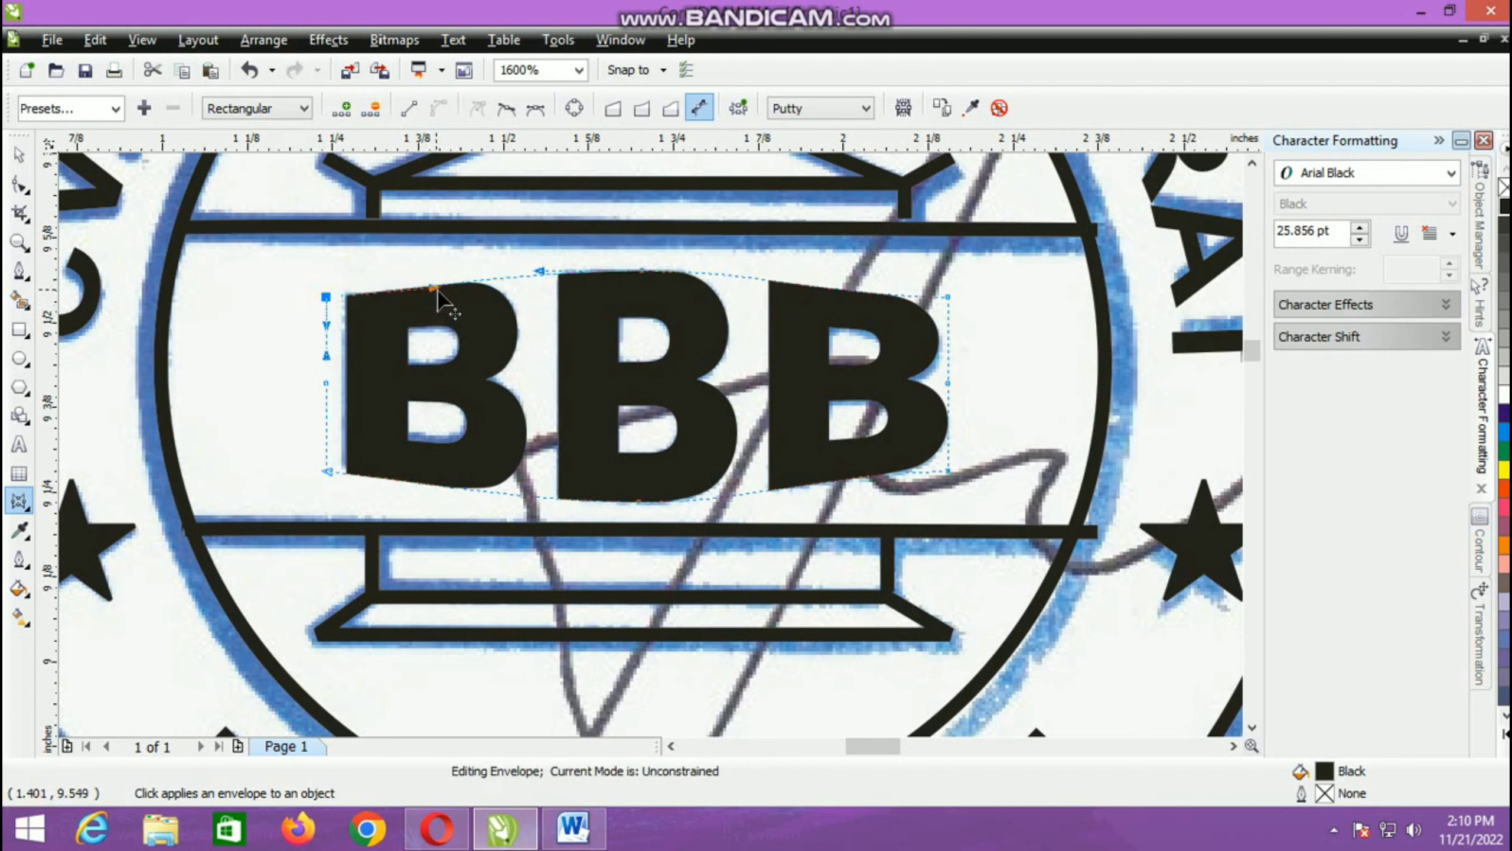
pyautogui.click(947, 299)
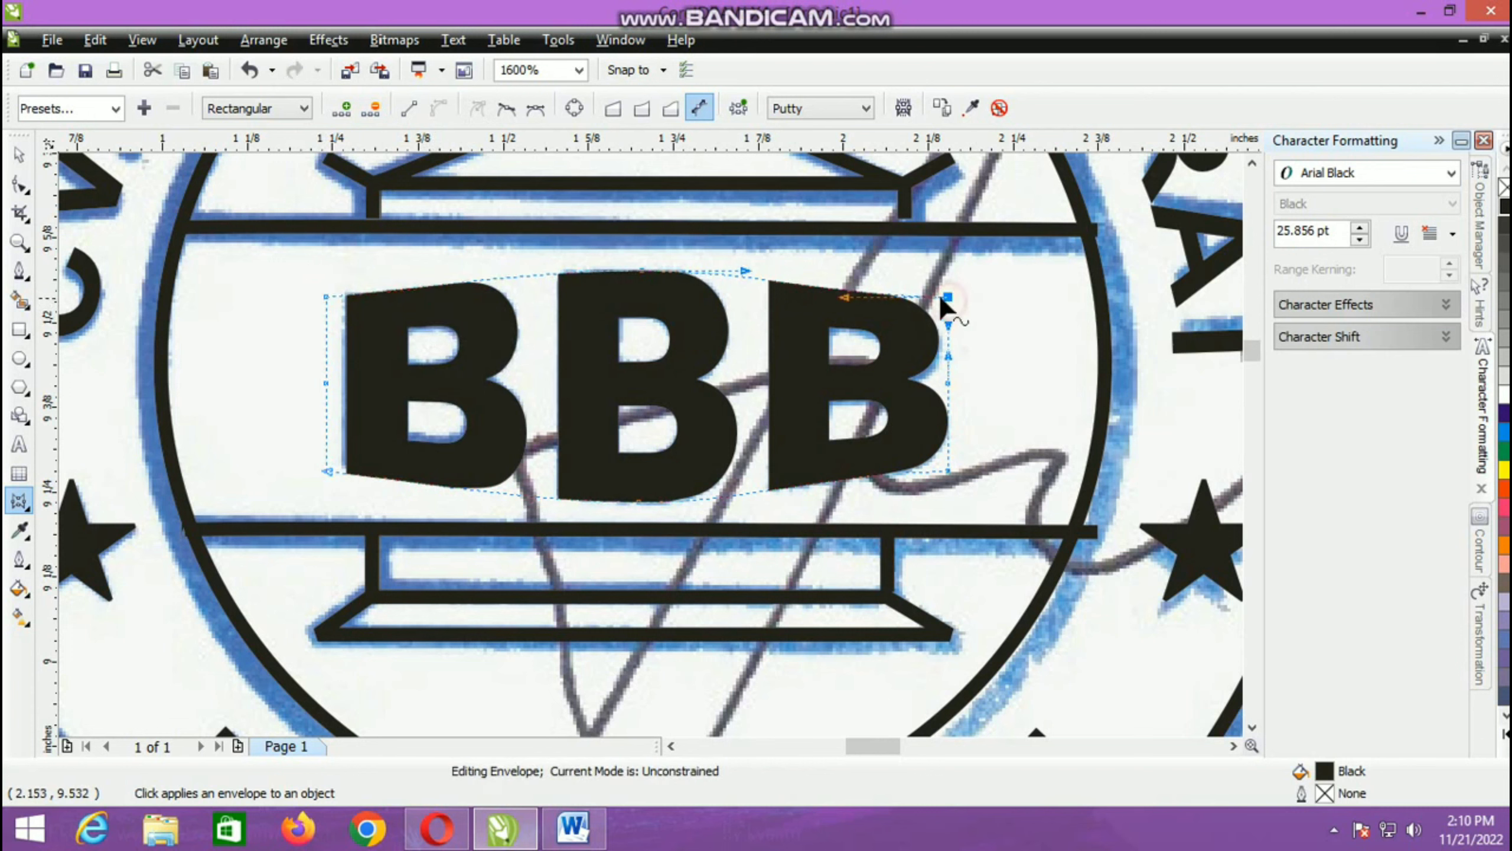
pyautogui.moveTo(844, 295); pyautogui.dragTo(839, 289)
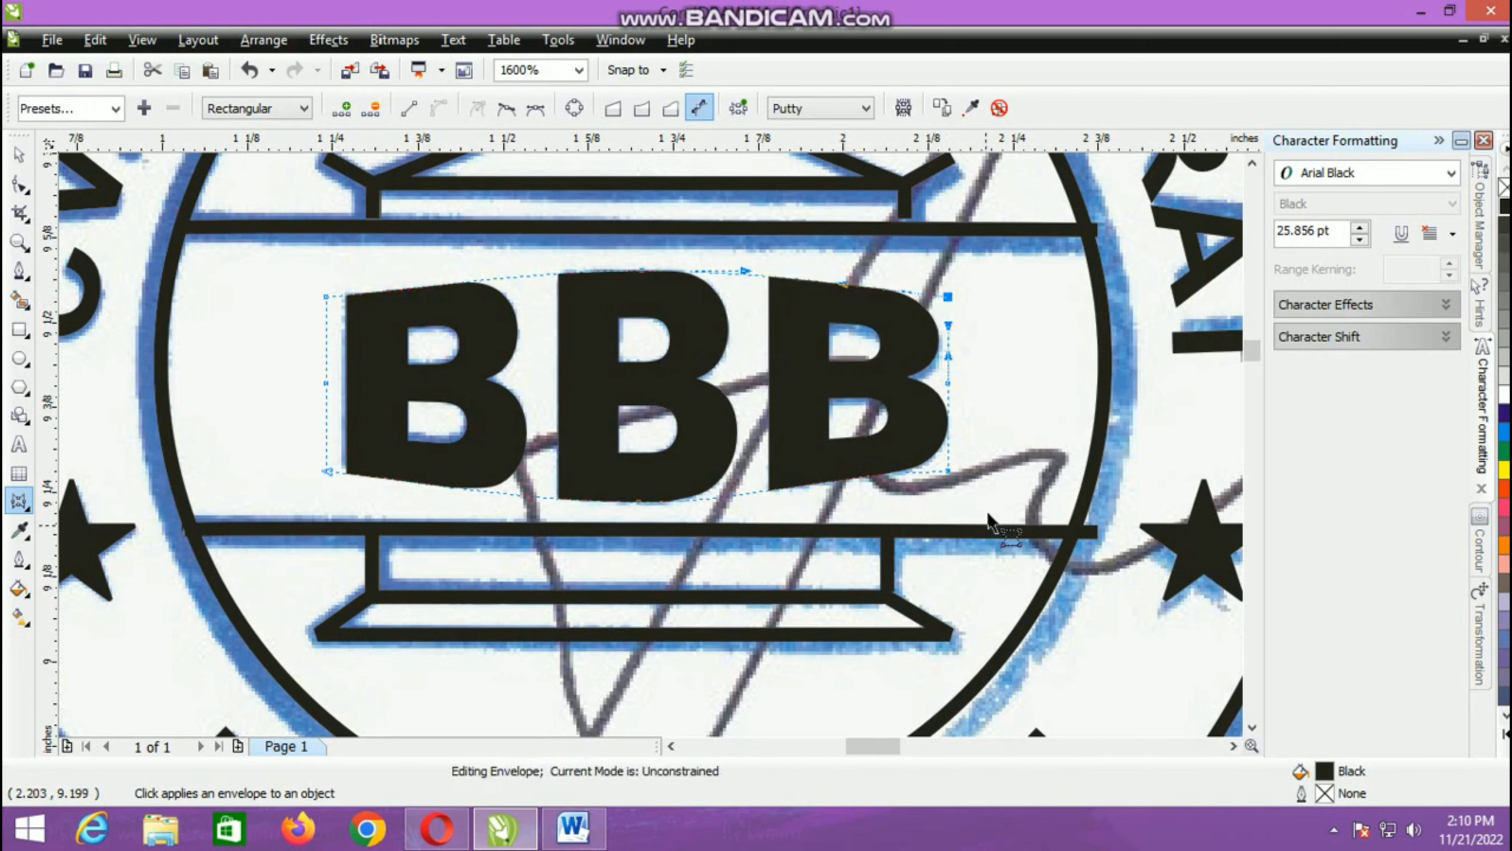
pyautogui.click(948, 471)
pyautogui.moveTo(842, 473); pyautogui.dragTo(854, 503)
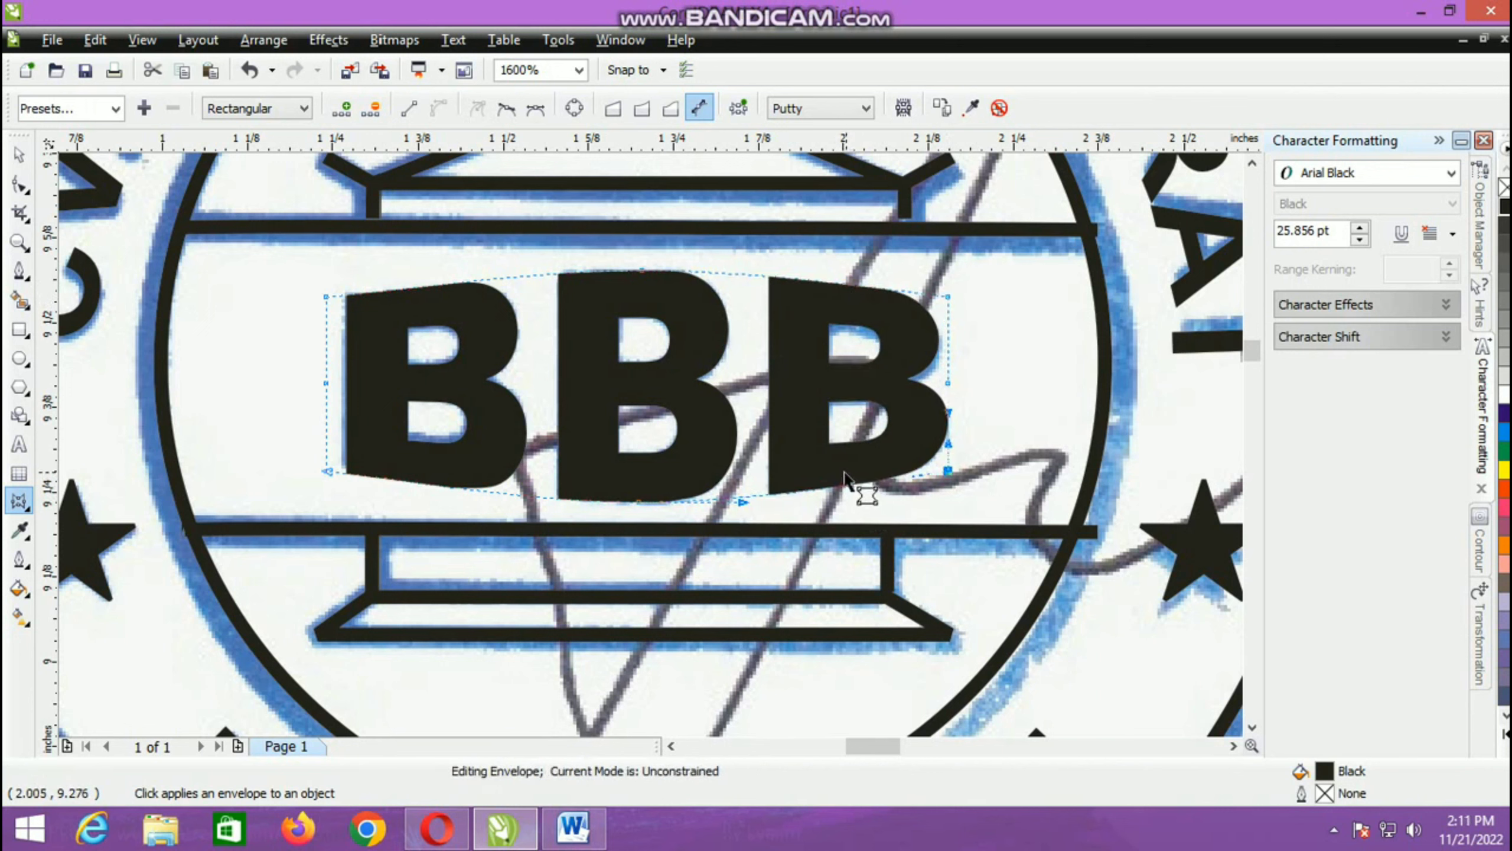
pyautogui.click(19, 155)
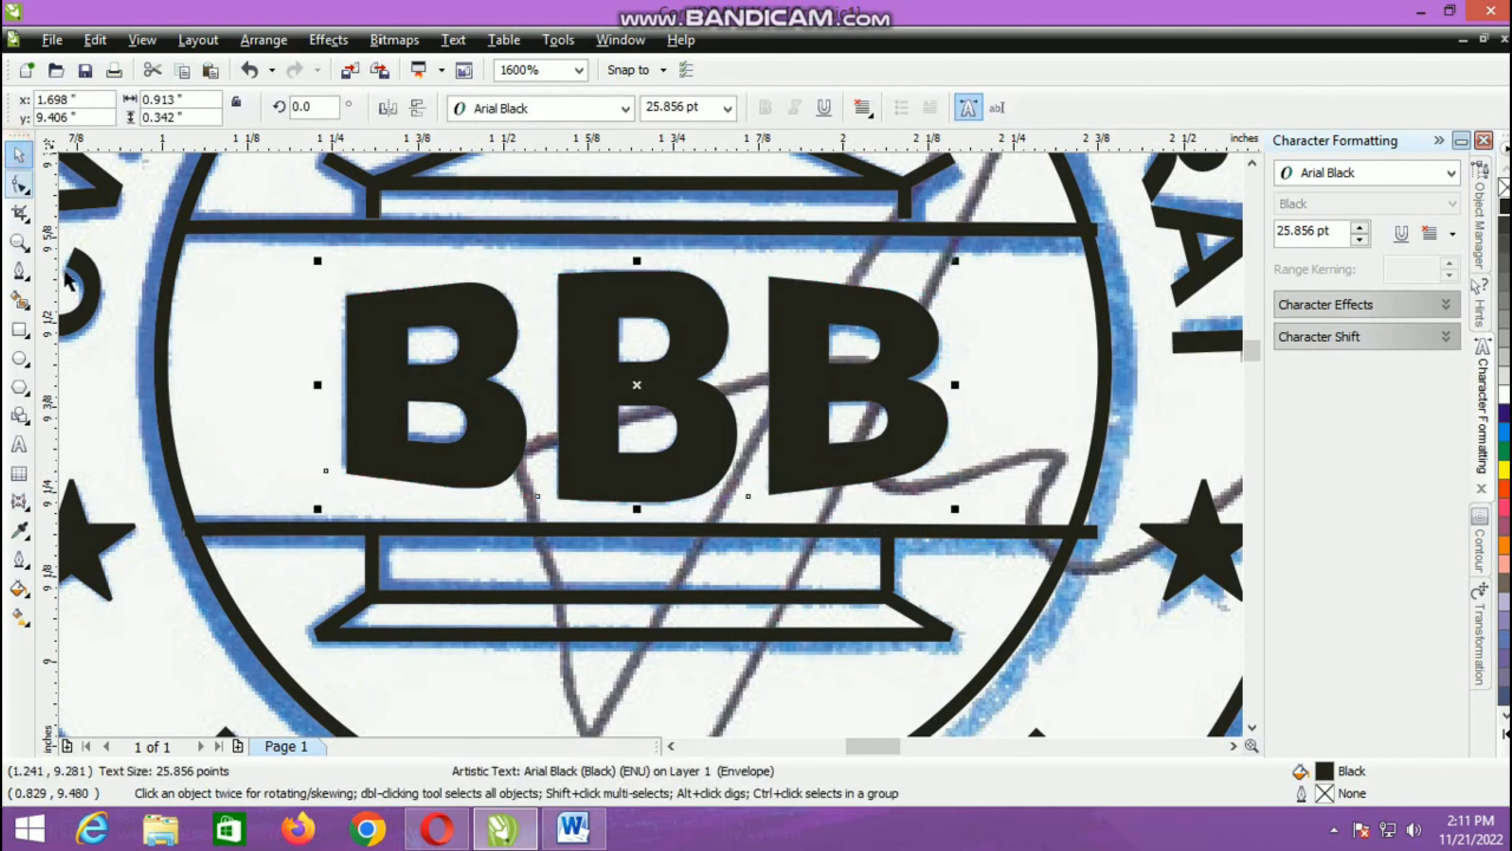
# Step: Delete the scanned stamp image from behind the traced artwork
pyautogui.scroll(-5, 650, 444)
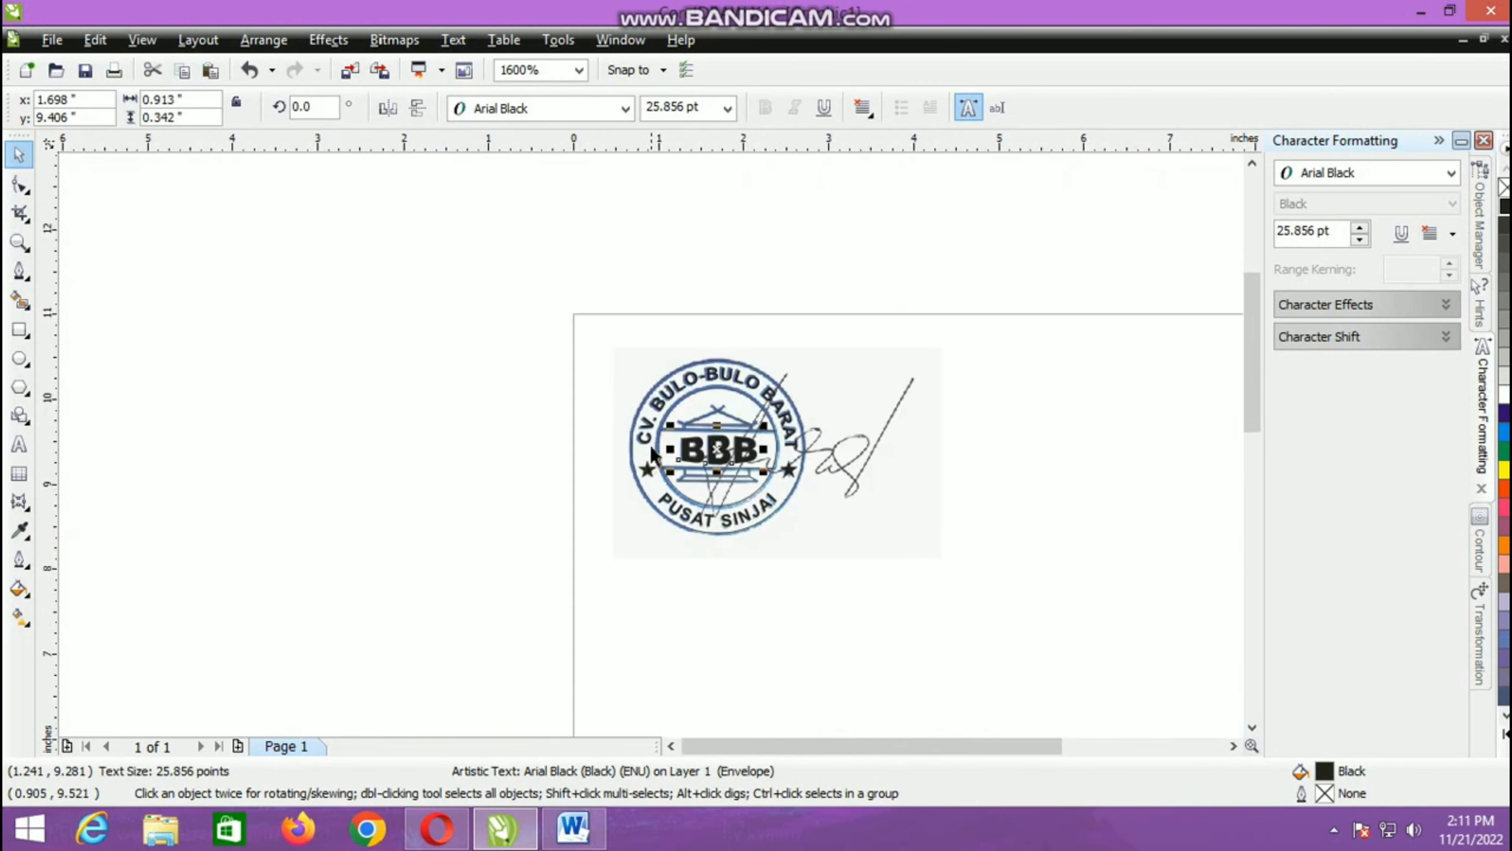
pyautogui.click(865, 449)
pyautogui.press('Delete')
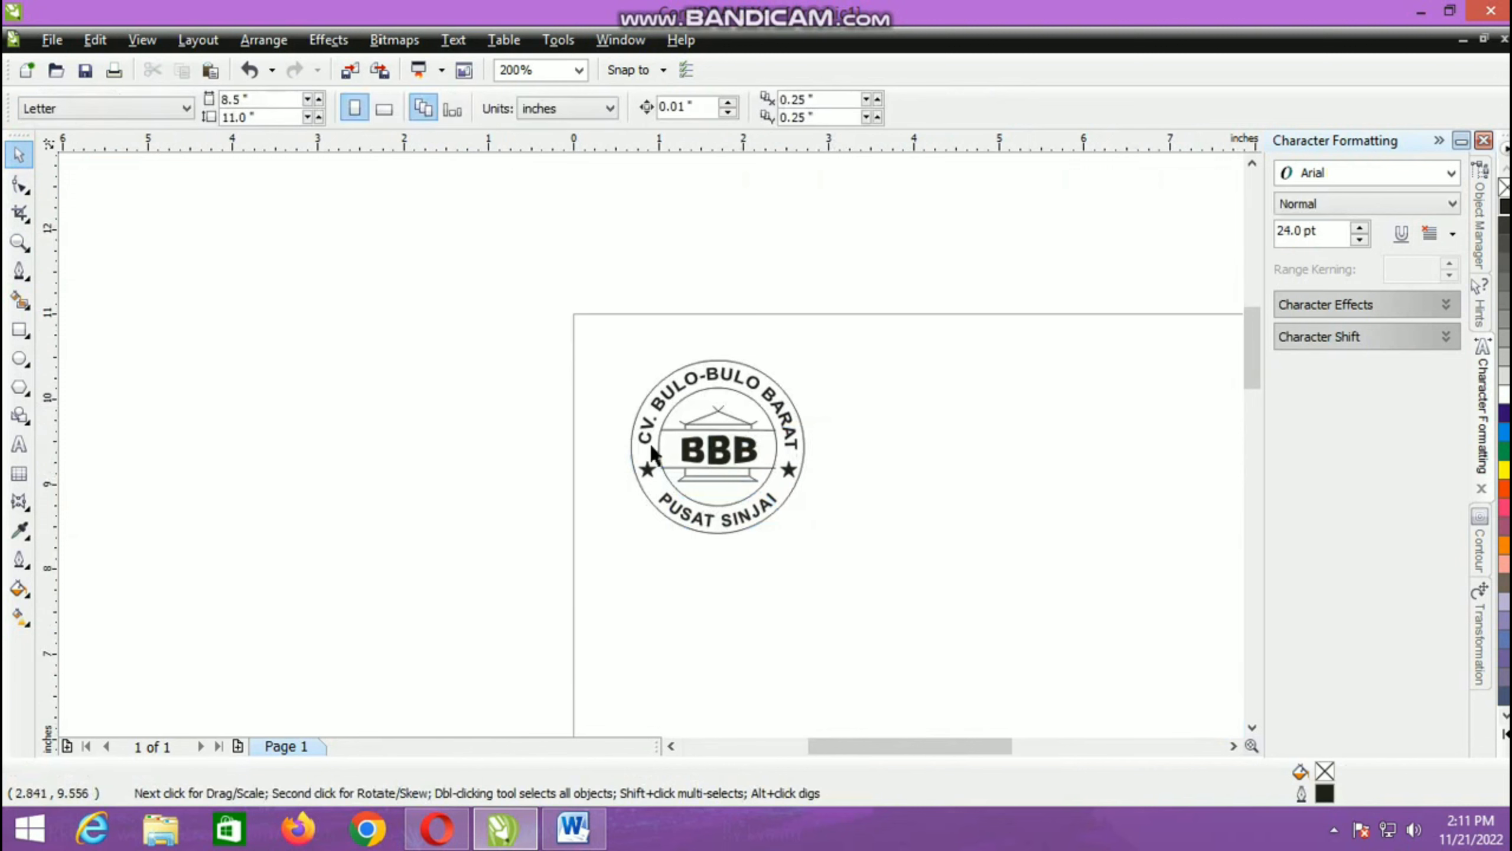
# Step: With nothing selected, set the drawing units to centimeters
pyautogui.scroll(2, 652, 454)
pyautogui.moveTo(235, 286); pyautogui.dragTo(737, 678)
pyautogui.click(210, 245)
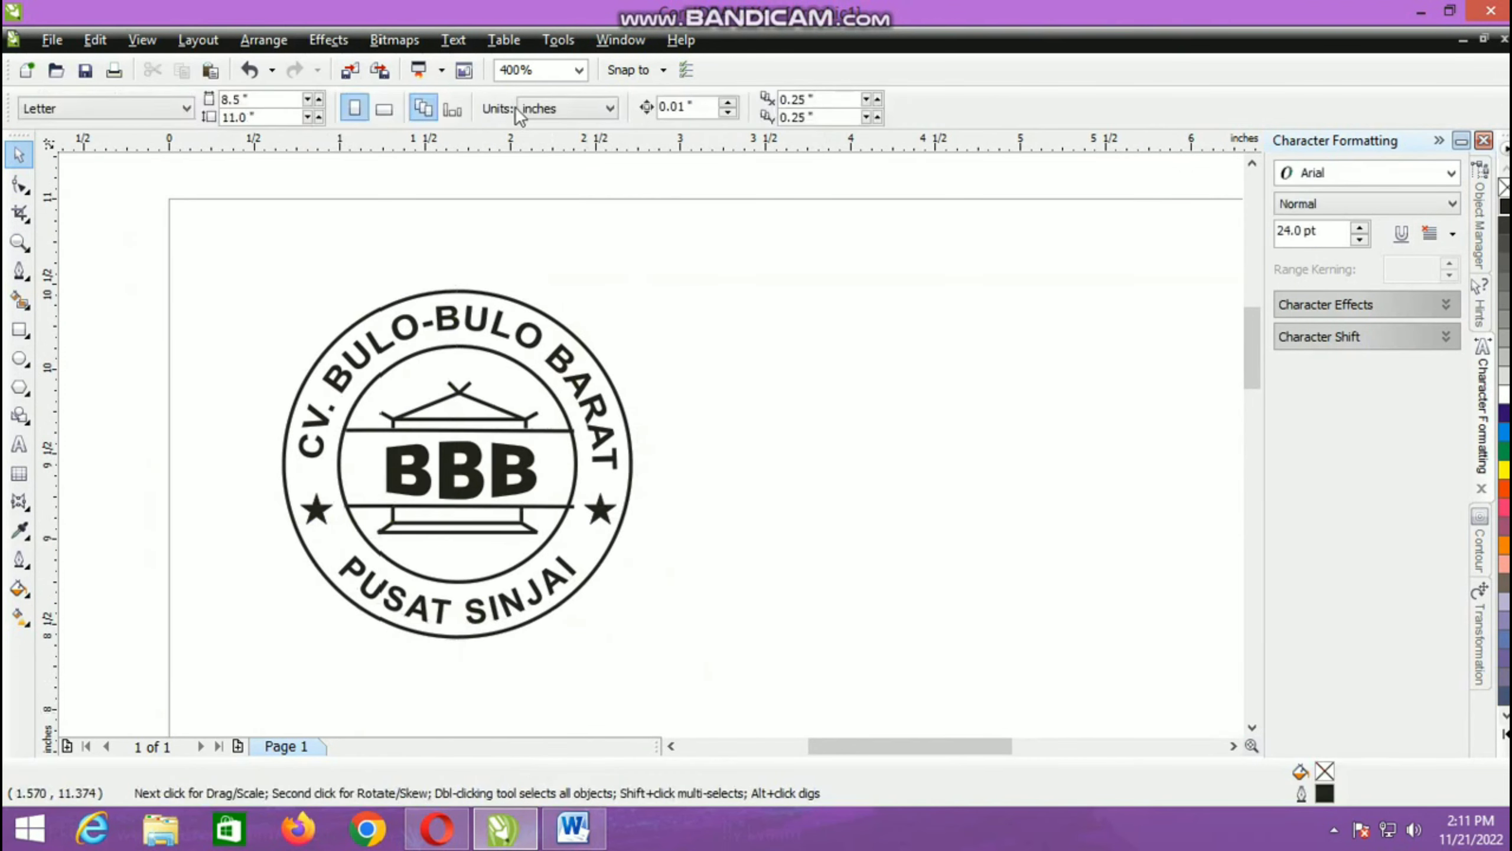
pyautogui.click(566, 109)
pyautogui.click(527, 272)
# Step: Select all the stamp's objects and scale them with locked proportions to a width of 3.5 cm
pyautogui.moveTo(230, 249); pyautogui.dragTo(695, 678)
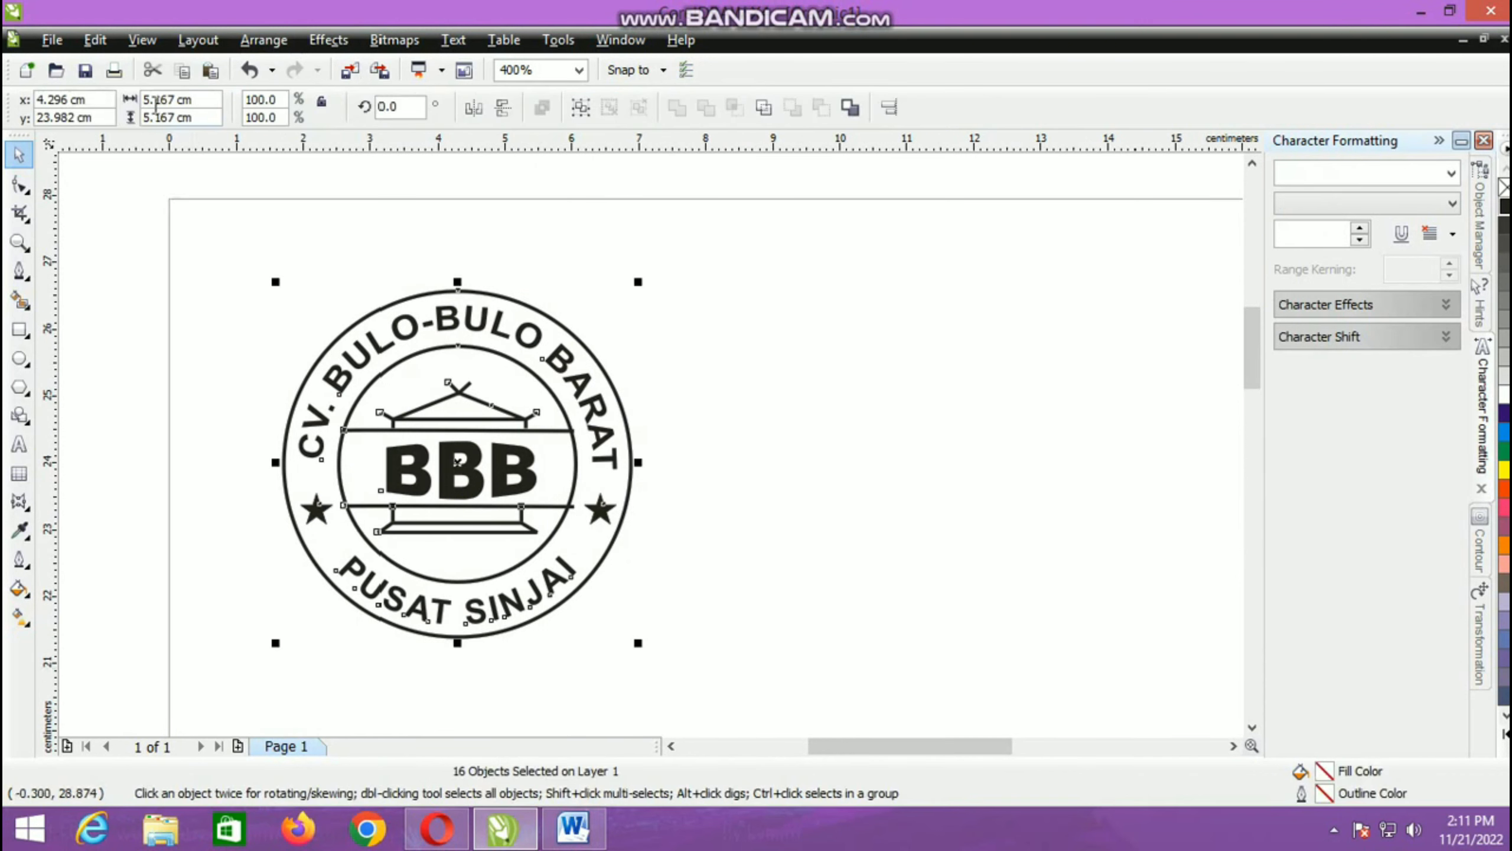
pyautogui.click(320, 103)
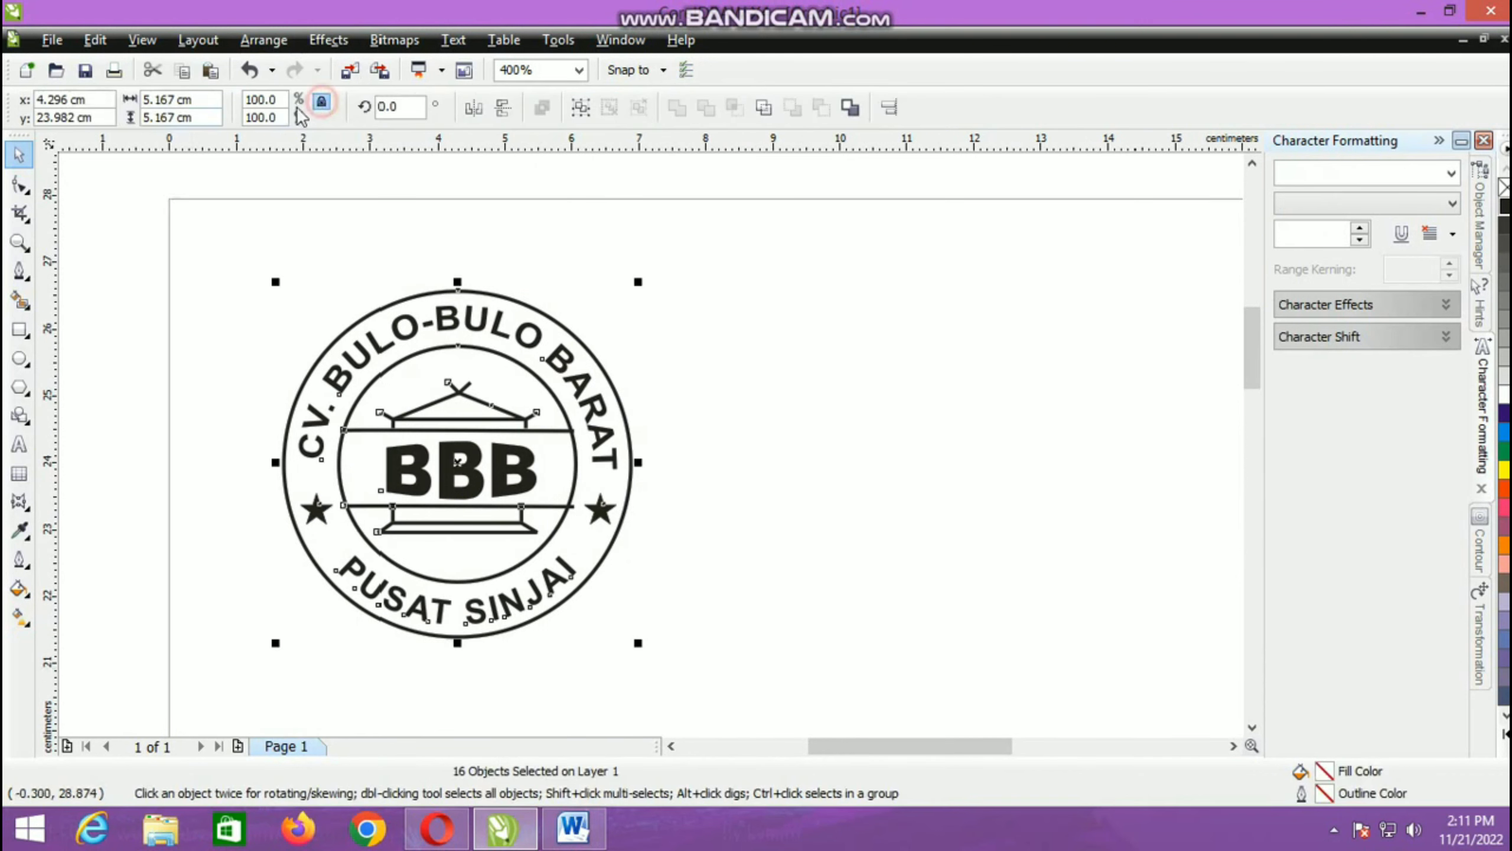
pyautogui.doubleClick(183, 103)
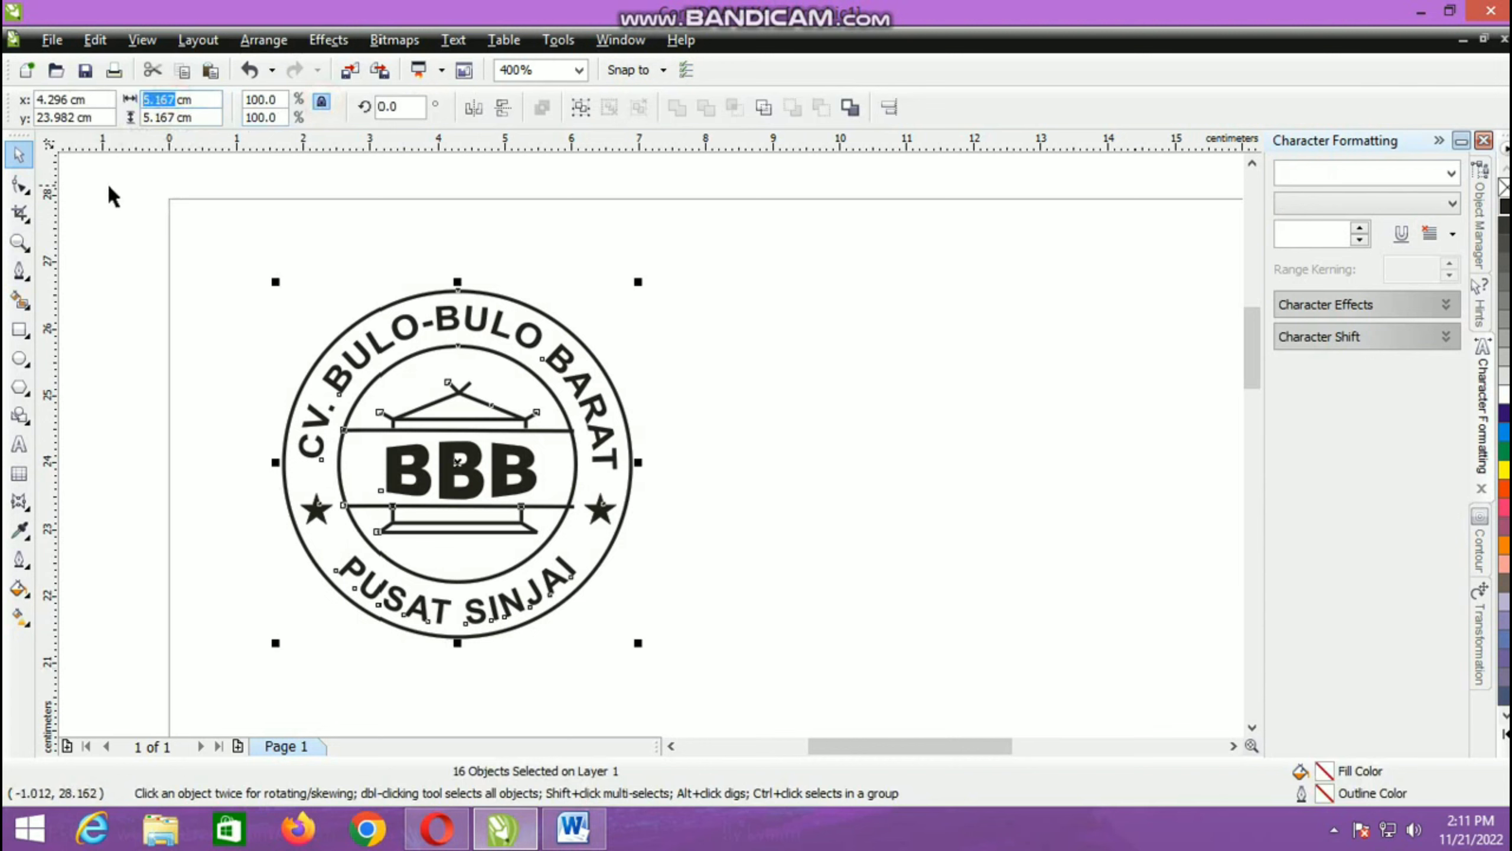
pyautogui.write('3.5')
pyautogui.press('Return')
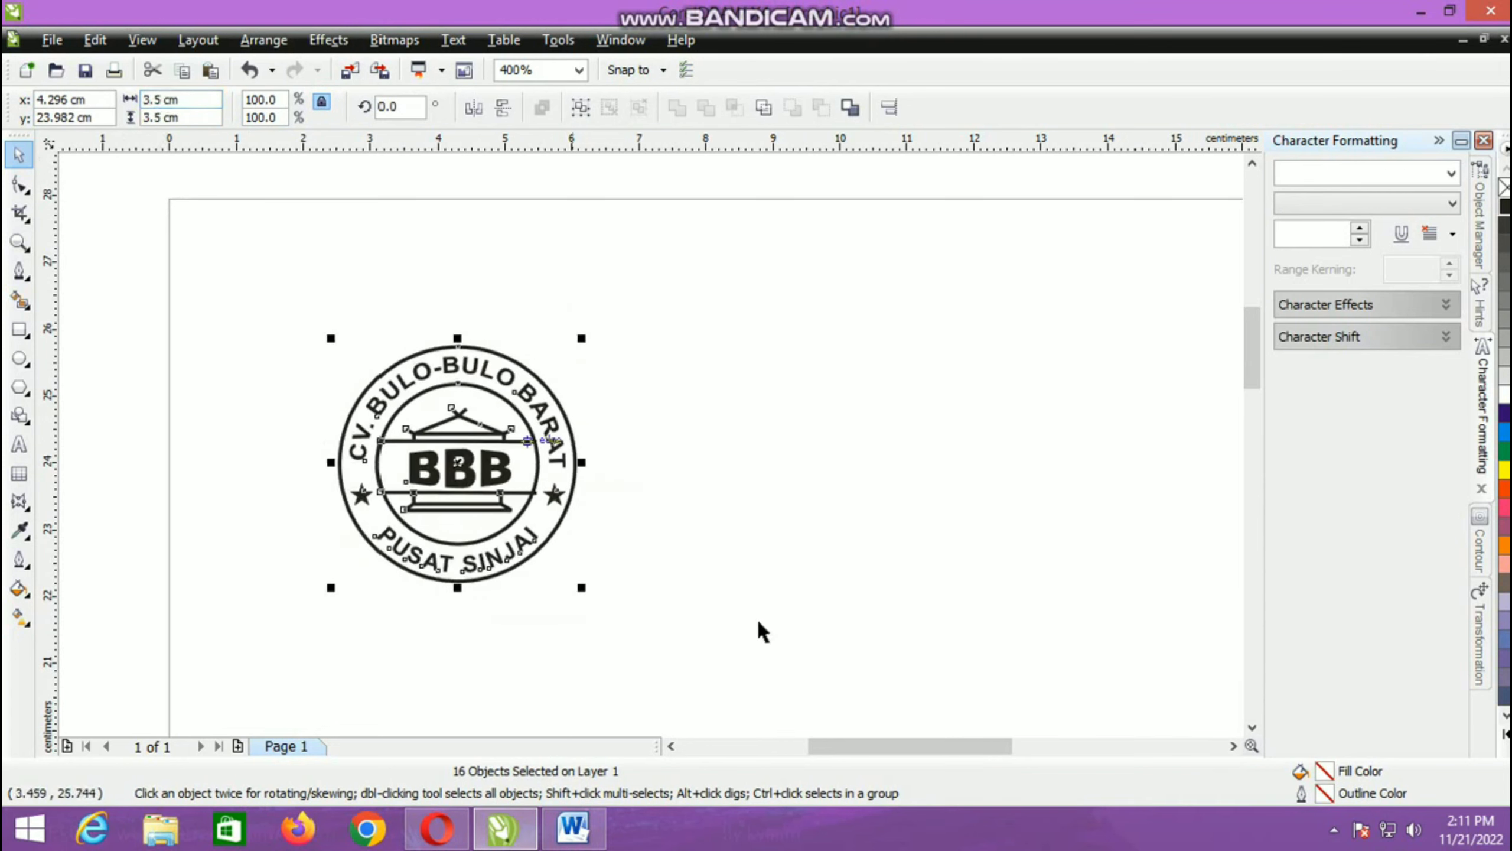
pyautogui.click(677, 612)
# Step: Move the whole stamp across the page to about x 10 cm, y 24.8 cm
pyautogui.scroll(-1, 467, 540)
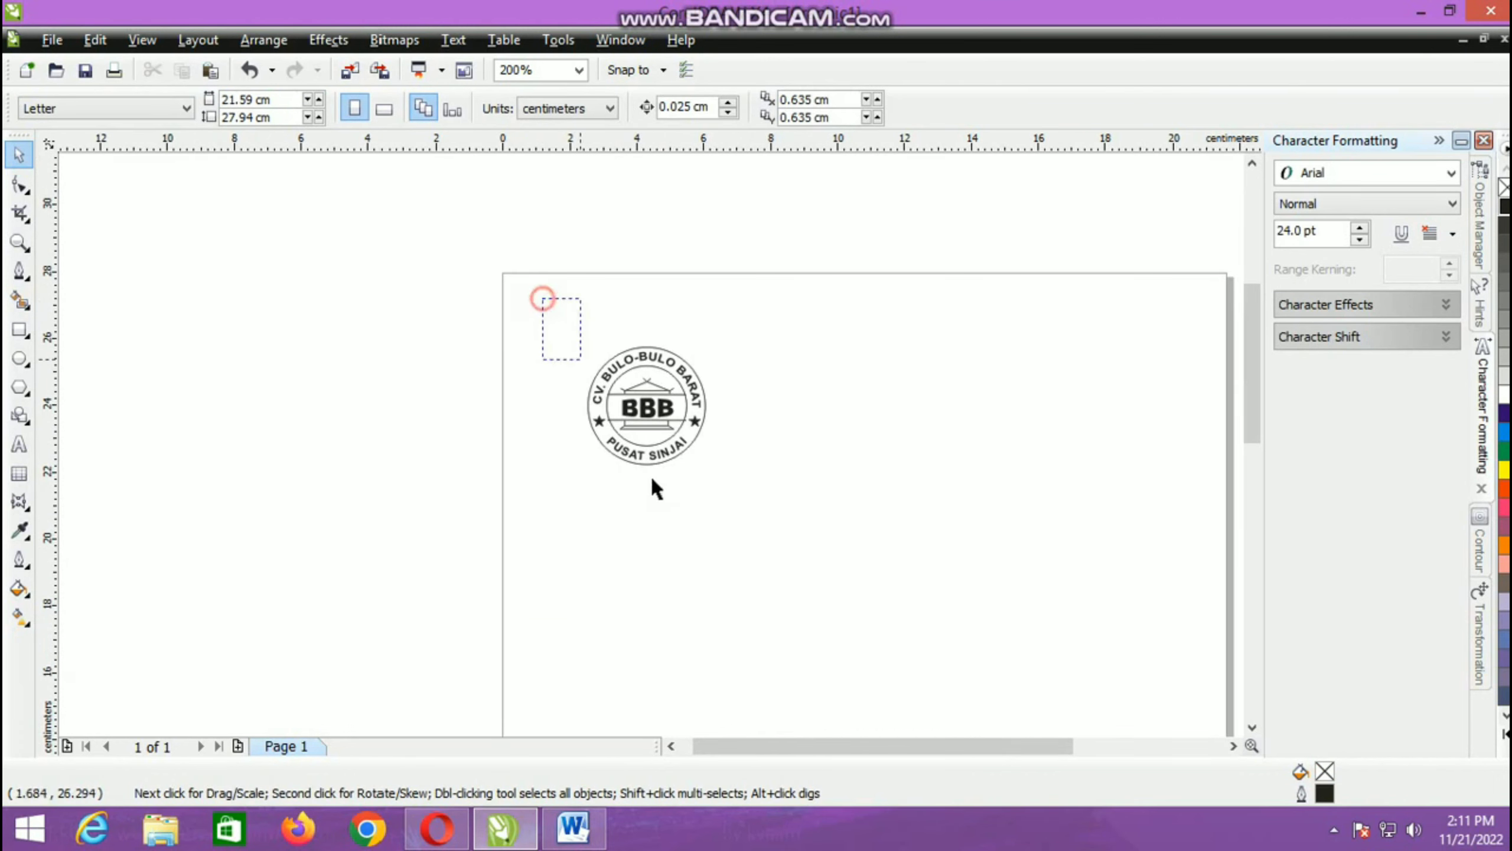
pyautogui.moveTo(653, 481); pyautogui.dragTo(761, 523)
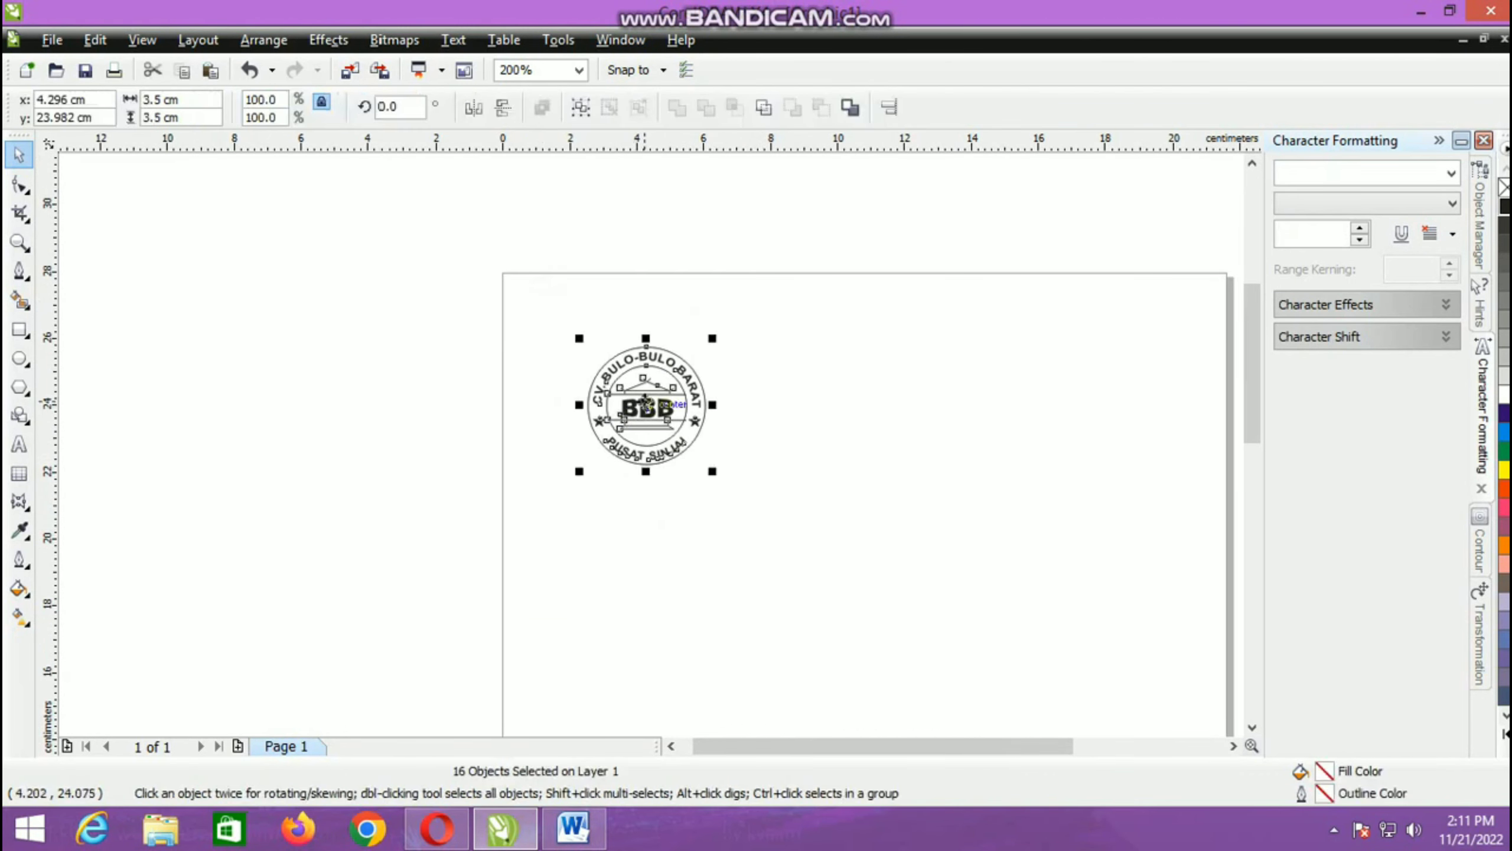
pyautogui.moveTo(646, 400); pyautogui.dragTo(837, 375)
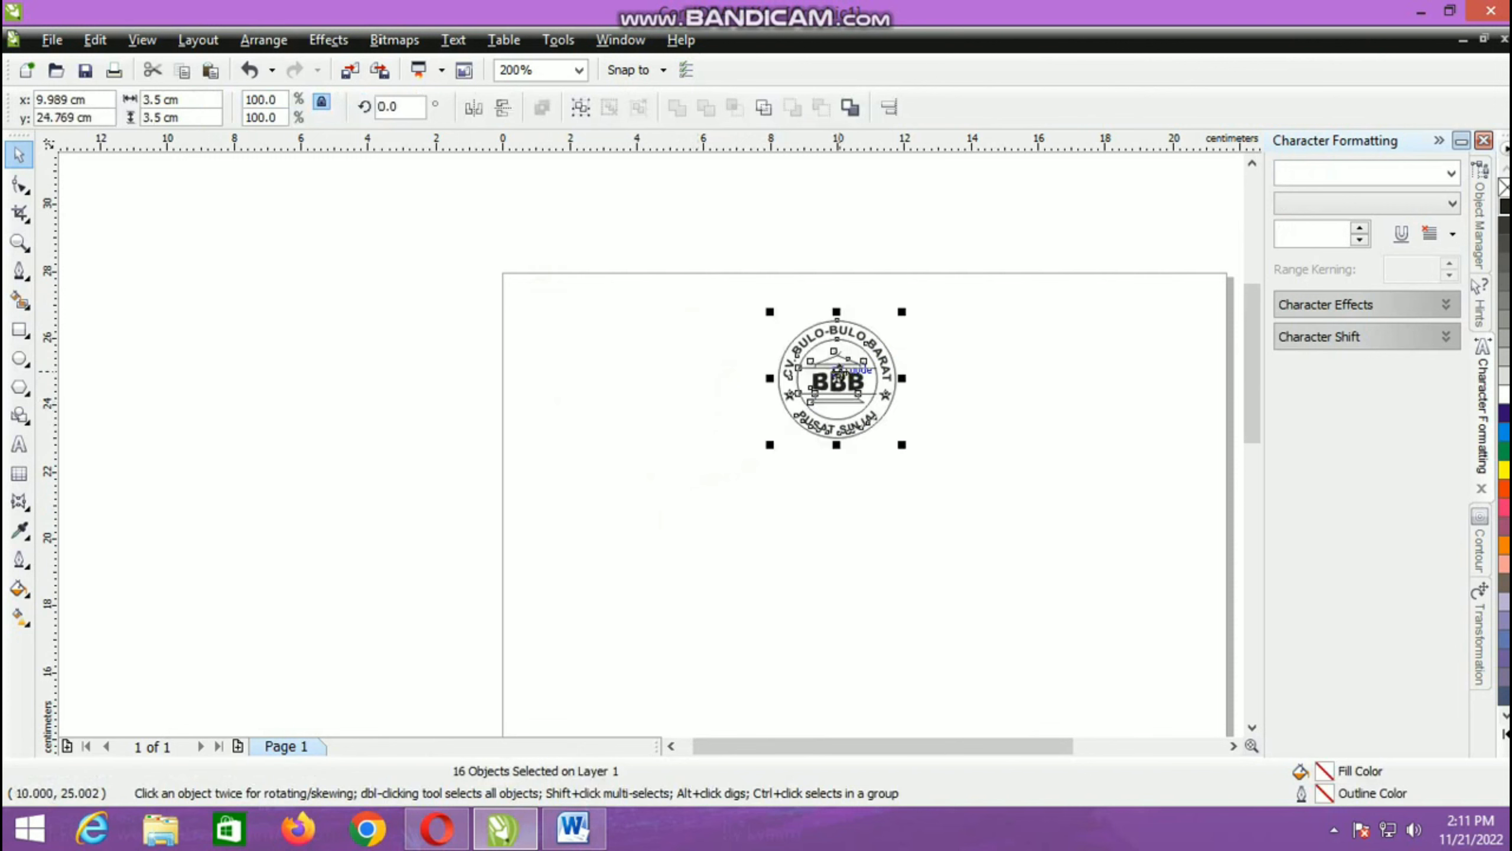
pyautogui.click(819, 501)
# Step: Set the print destination to HP LaserJet Pro M12w and open the print preview of the page
pyautogui.hotkey('ctrl', 'p')
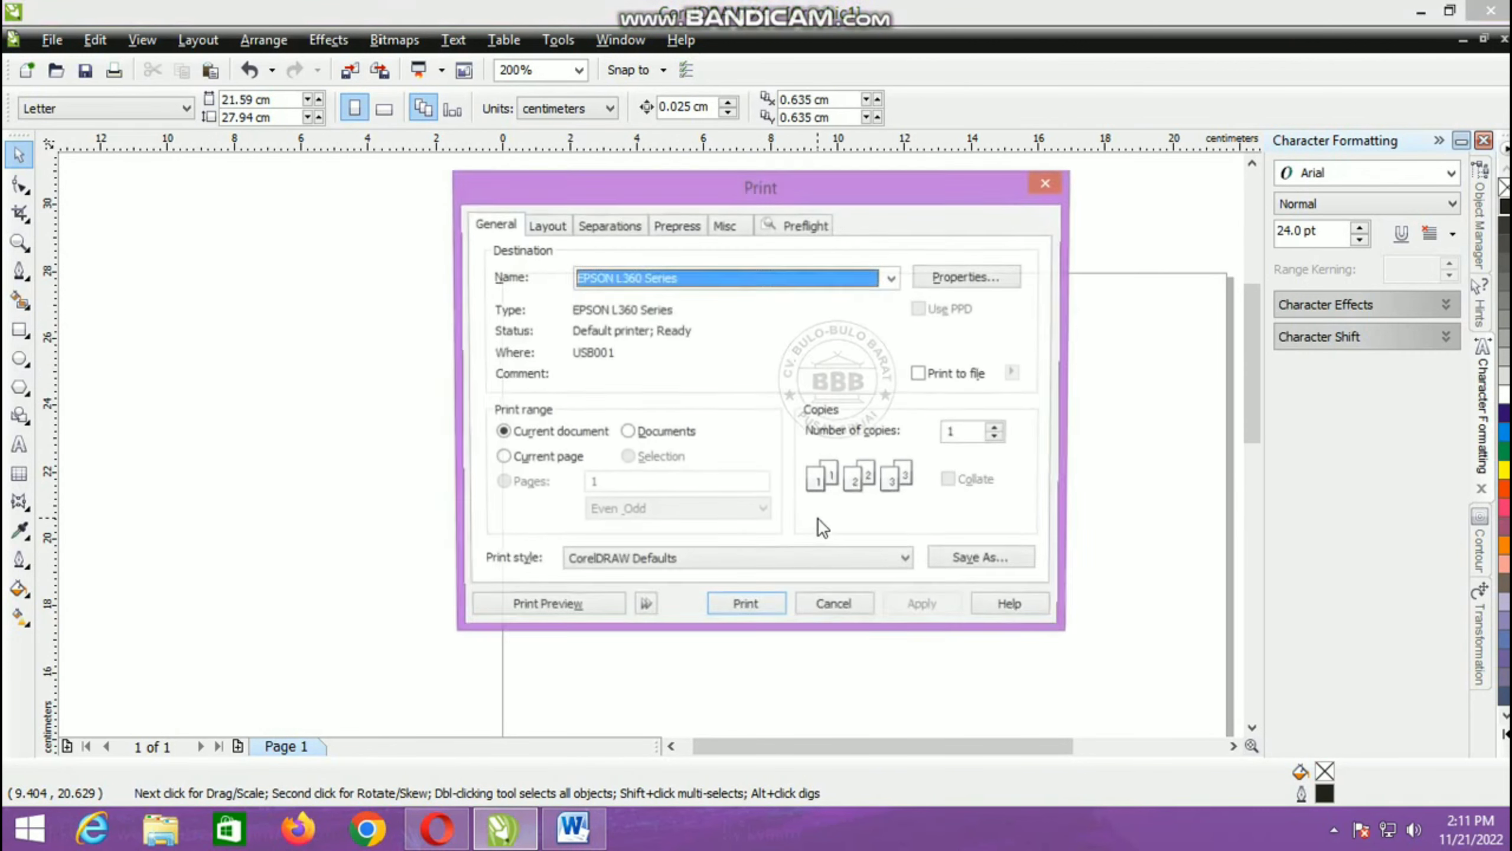
pyautogui.click(788, 278)
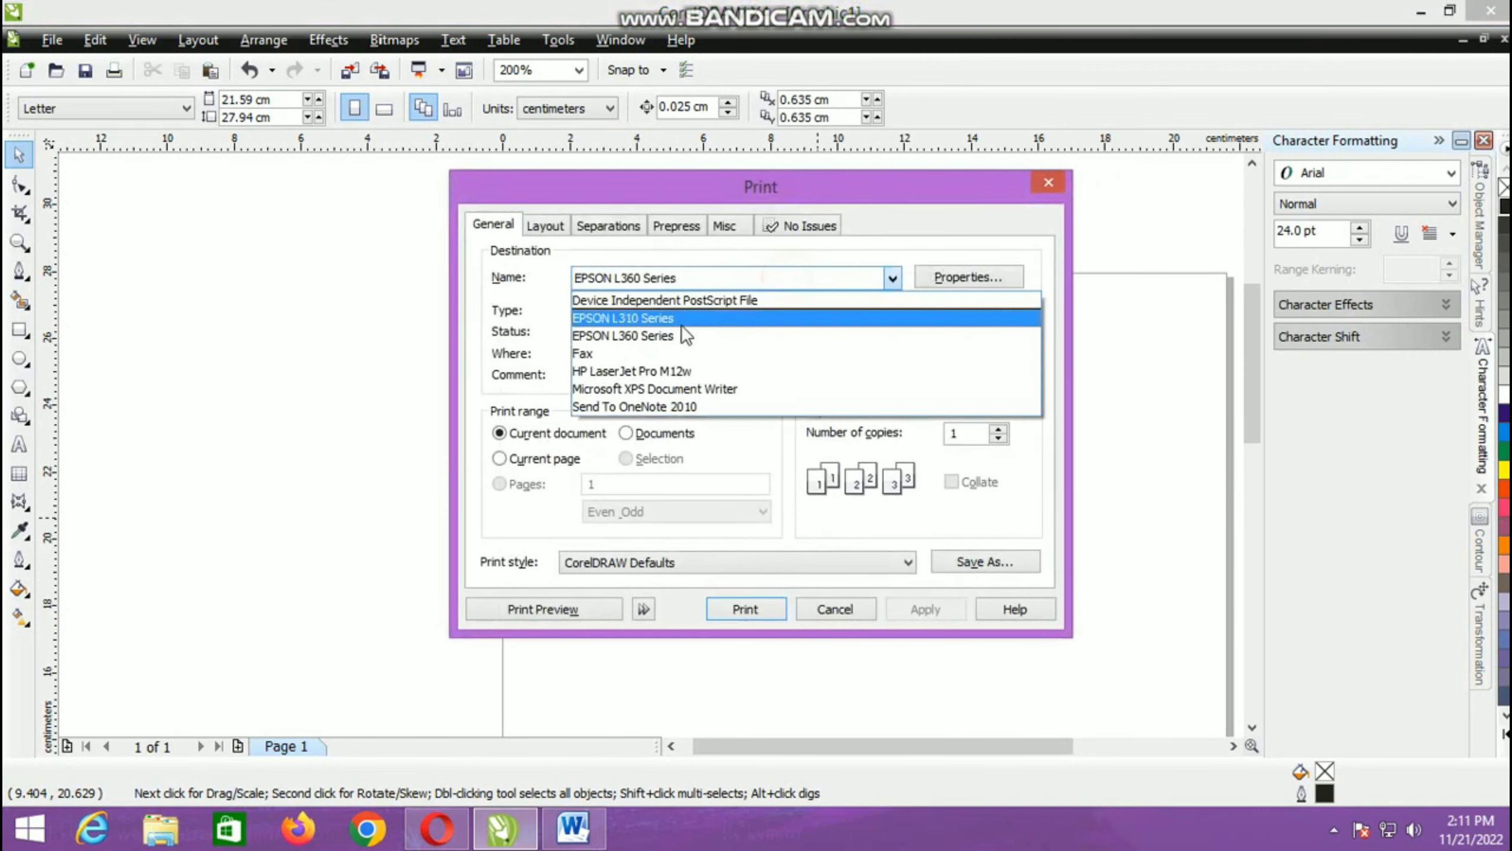
pyautogui.click(631, 372)
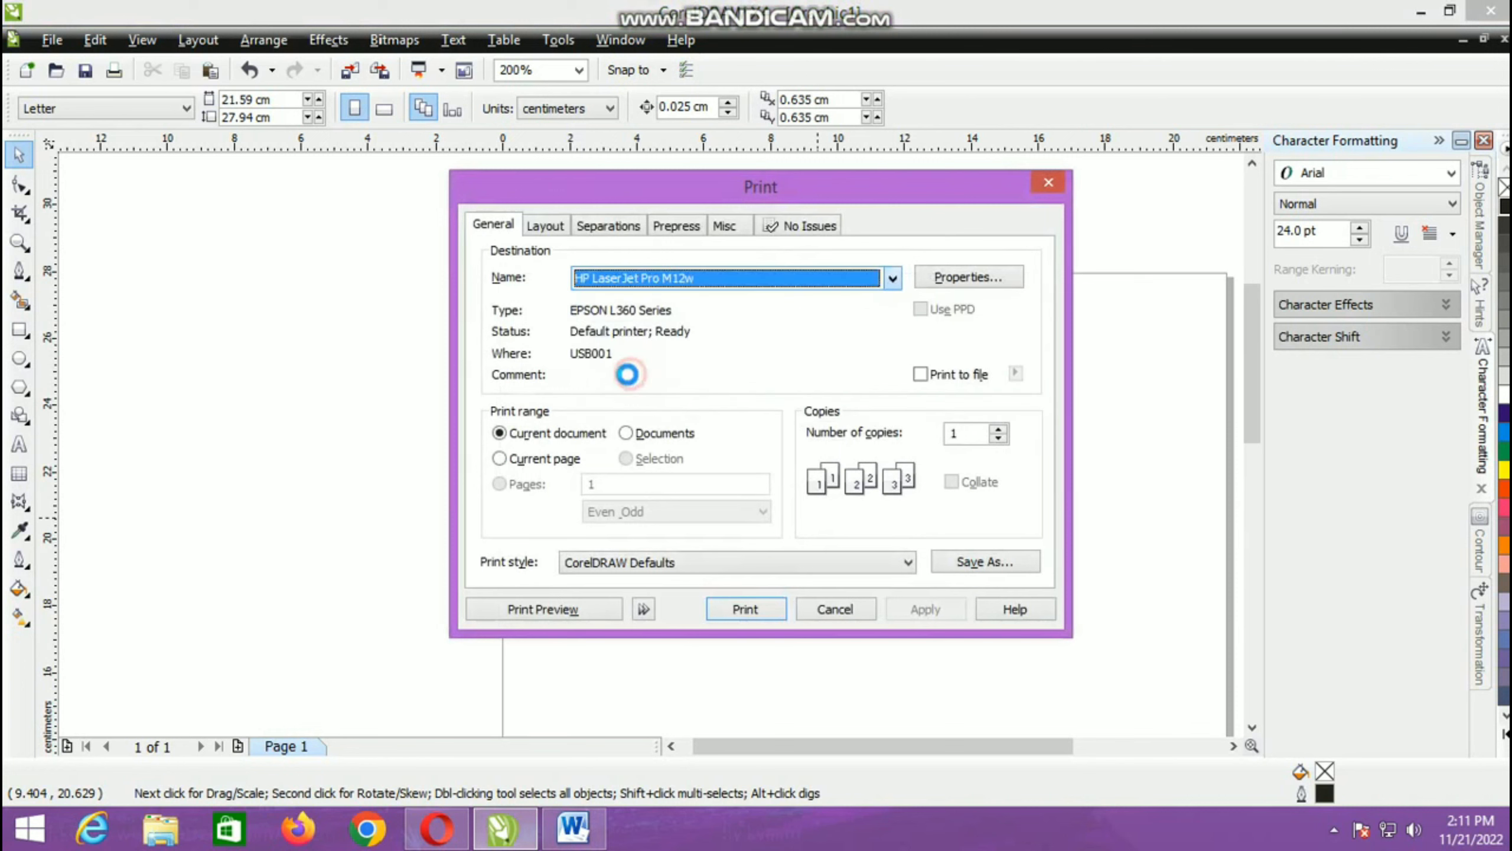
pyautogui.click(583, 605)
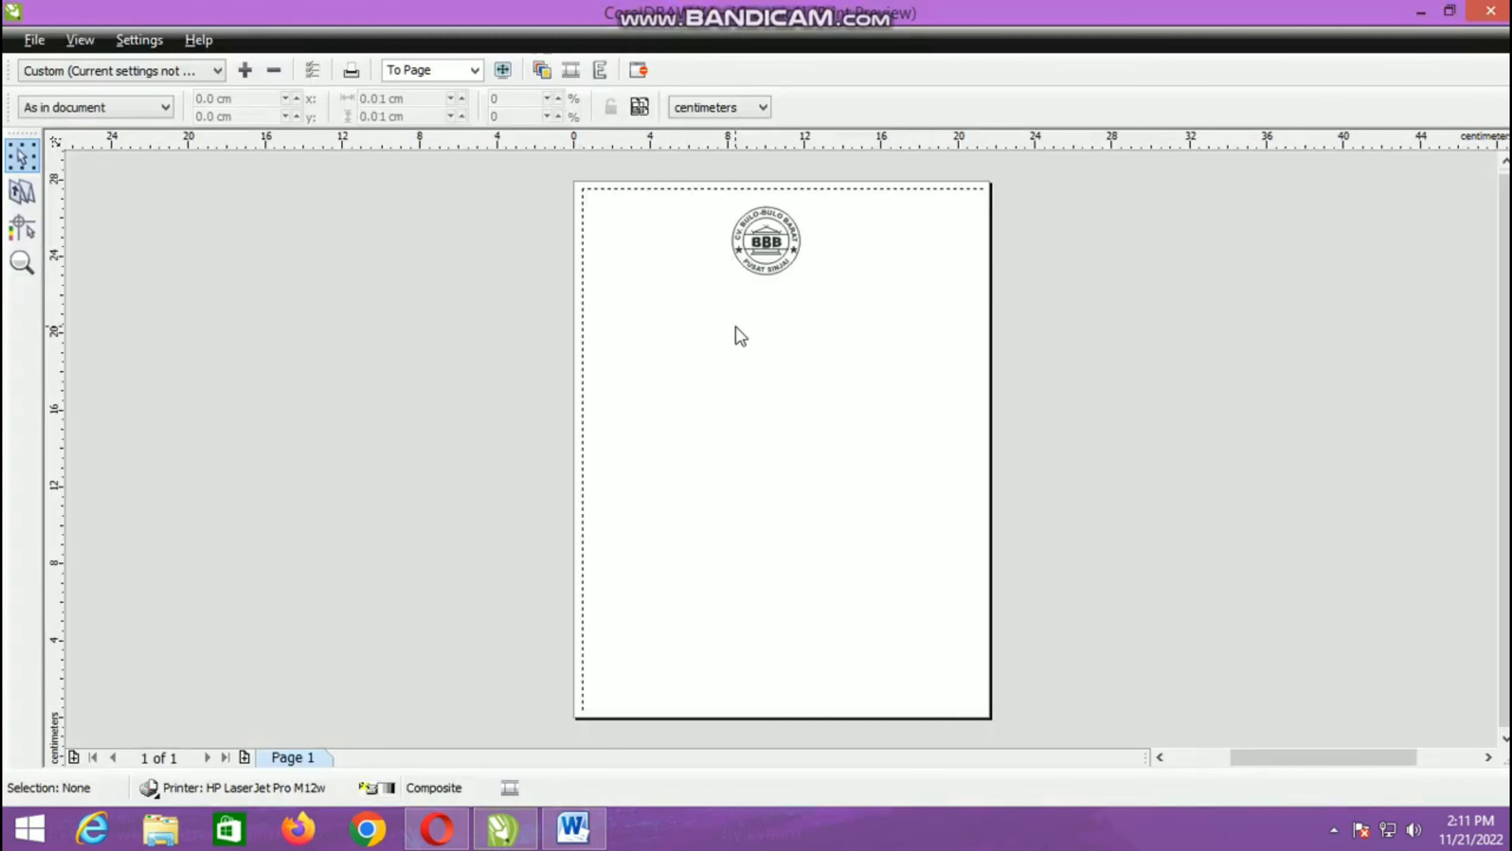